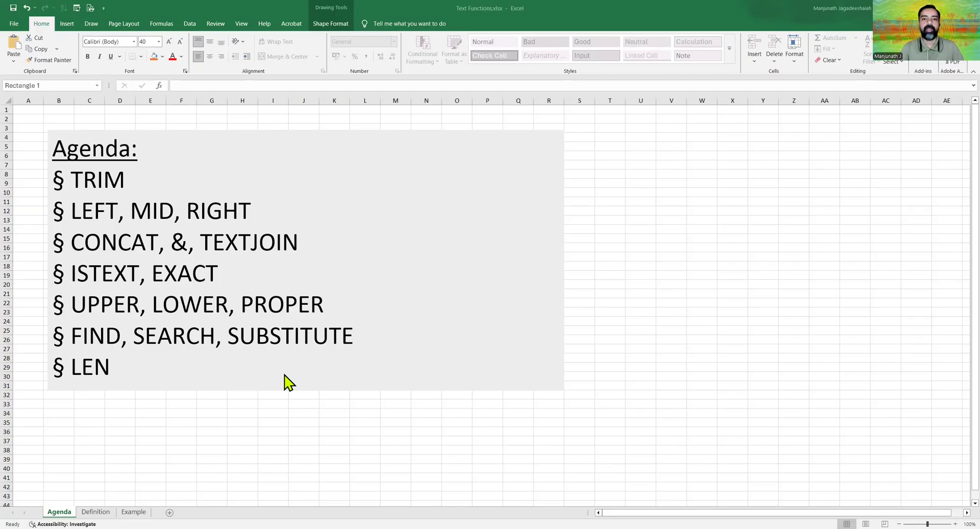
Step: Review the listed text functions on the Agenda sheet, from TRIM through LEN
click(126, 179)
click(146, 211)
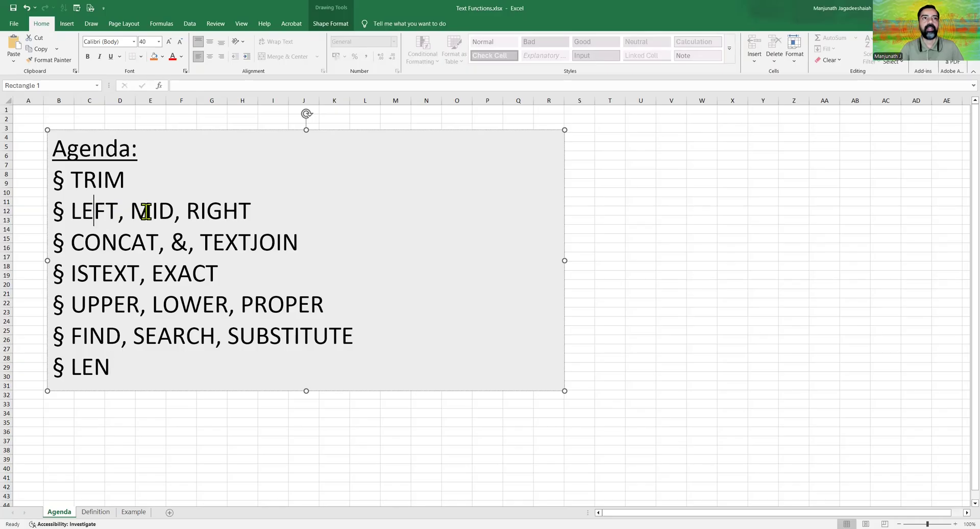
click(269, 208)
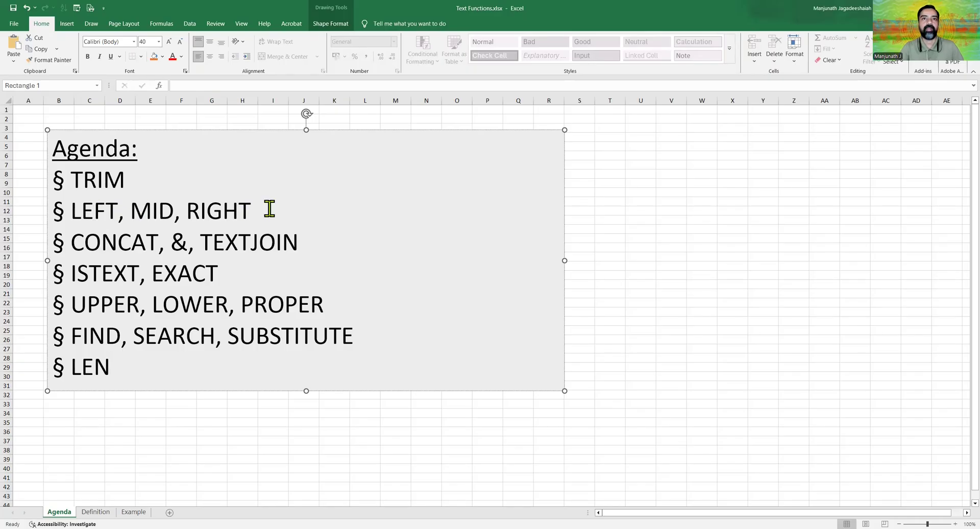
click(110, 241)
click(170, 242)
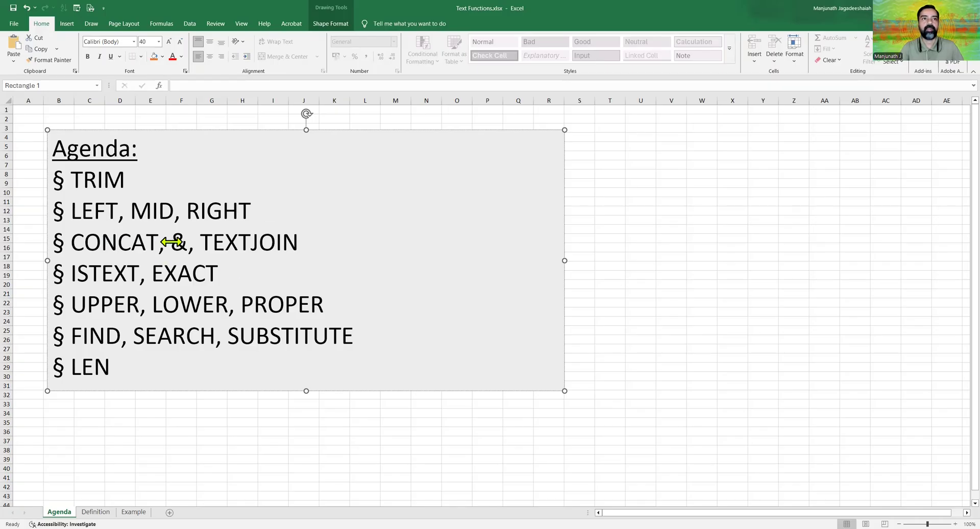
click(251, 242)
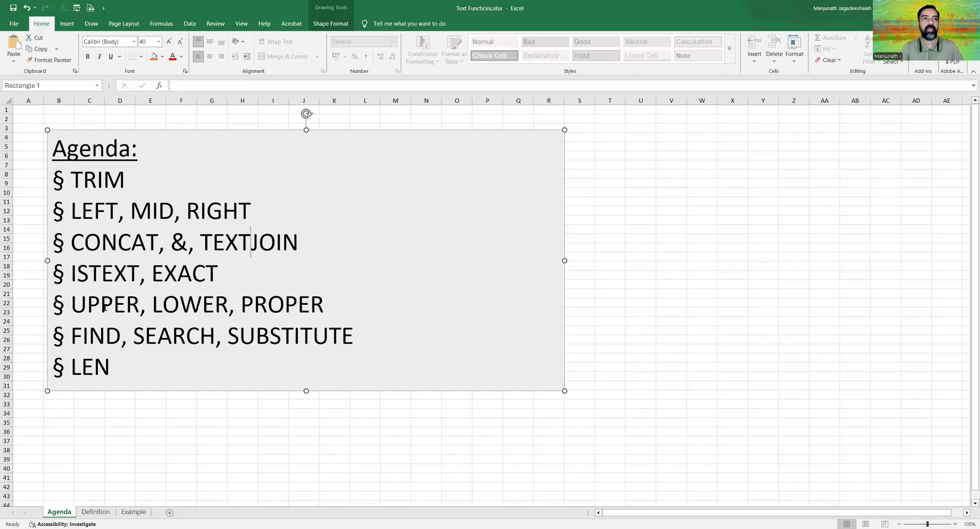
click(101, 278)
click(205, 268)
click(162, 305)
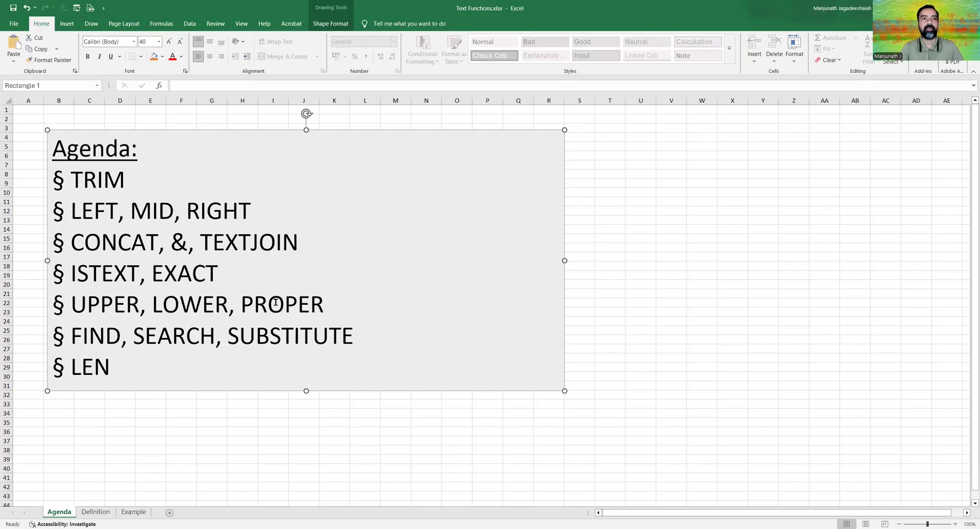
click(267, 305)
click(145, 335)
click(243, 336)
click(95, 366)
Step: Examine each function's syntax and description on the Definition sheet, from TRIM down to EXACT
click(95, 512)
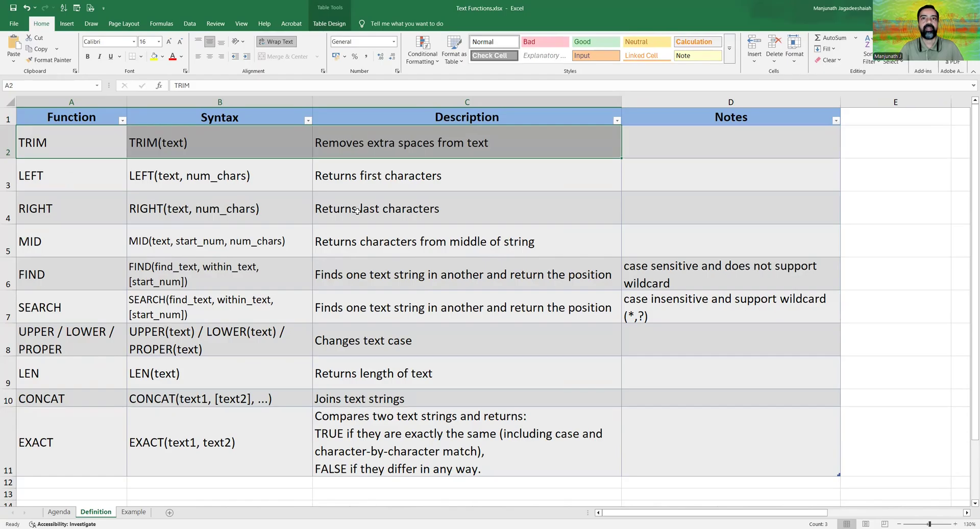
click(193, 143)
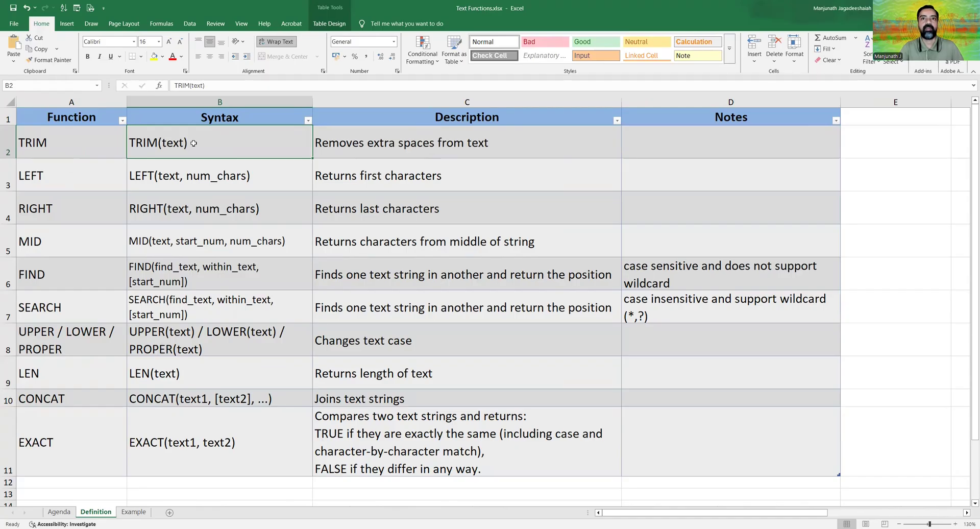
drag(82, 176, 338, 175)
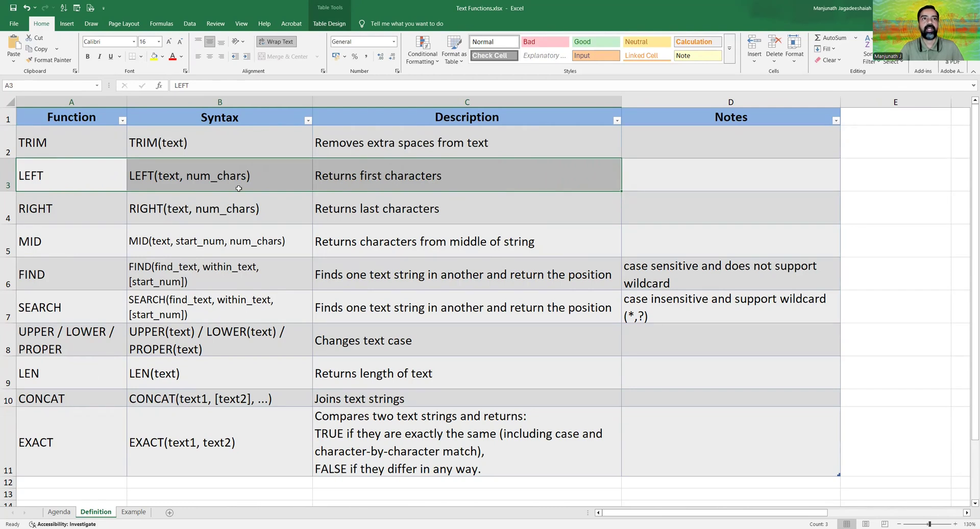
drag(80, 209, 346, 211)
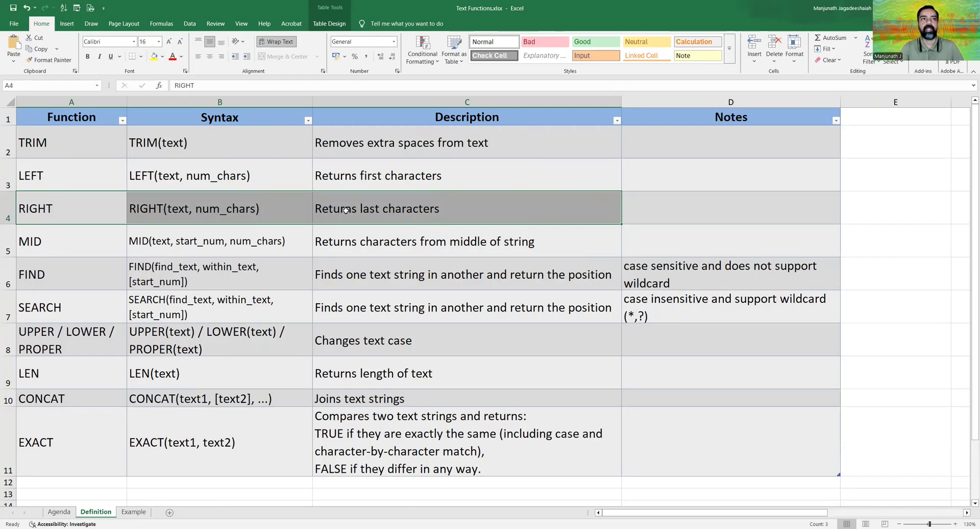
drag(104, 241, 328, 242)
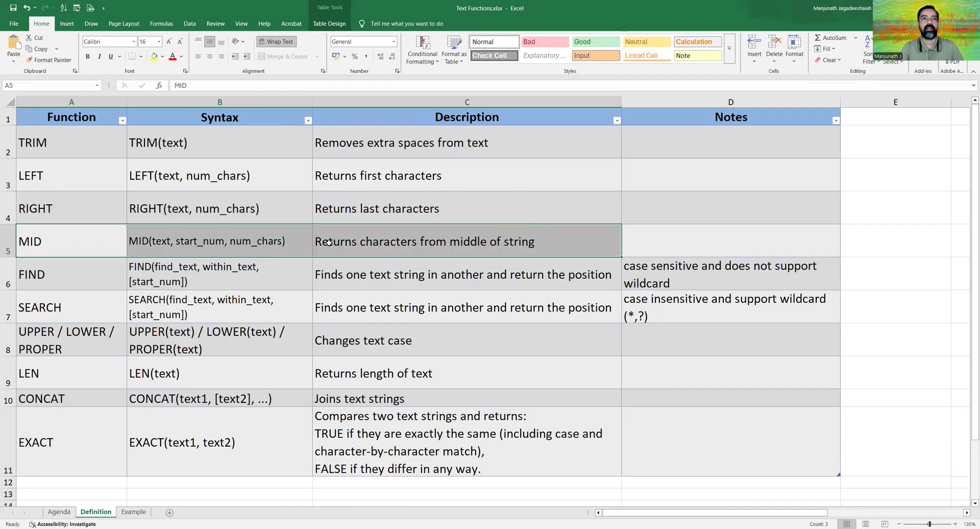
scroll(306, 242, down, 2)
scroll(302, 243, up, 2)
drag(81, 278, 323, 279)
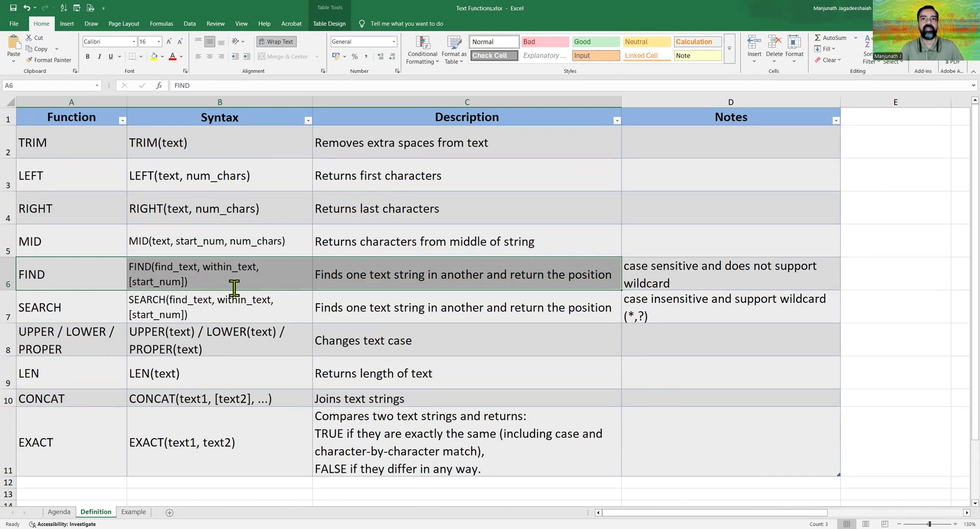
drag(74, 308, 330, 314)
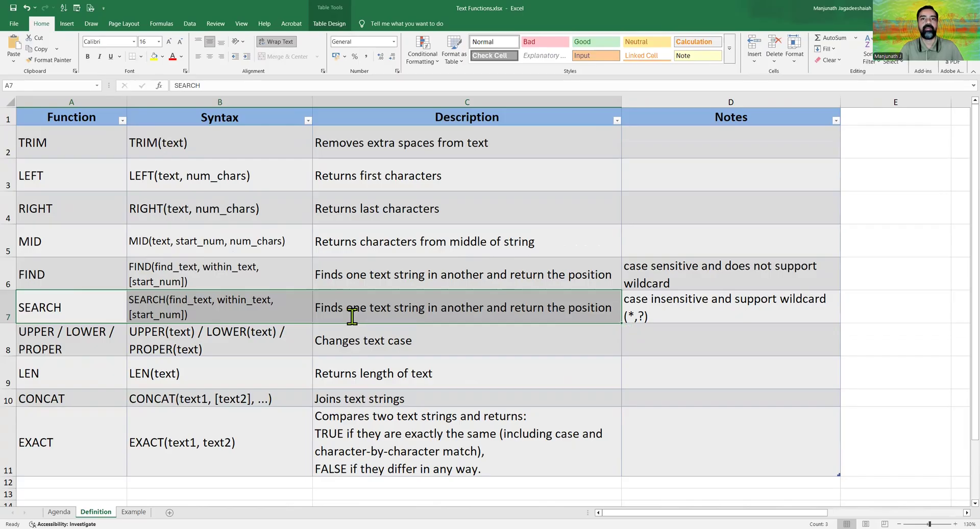
drag(71, 341, 343, 344)
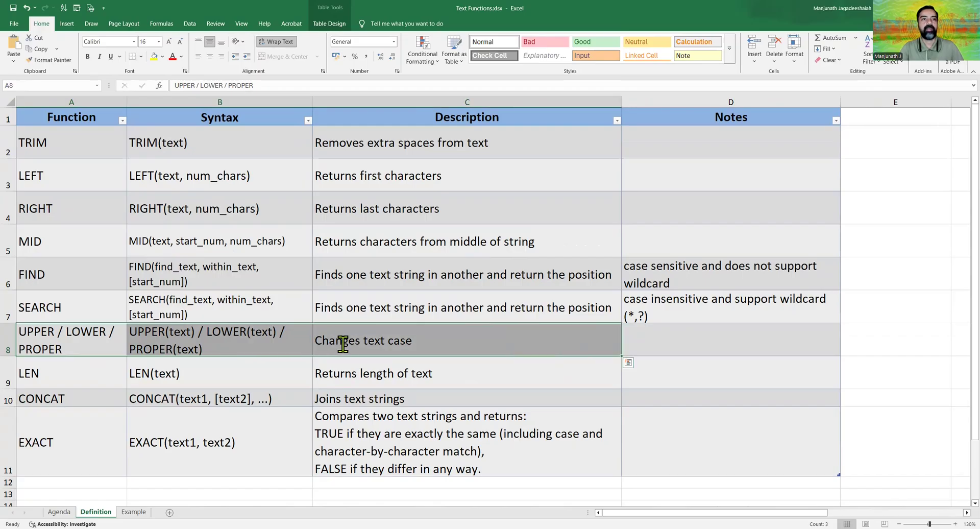
scroll(223, 342, down, 2)
drag(77, 263, 360, 266)
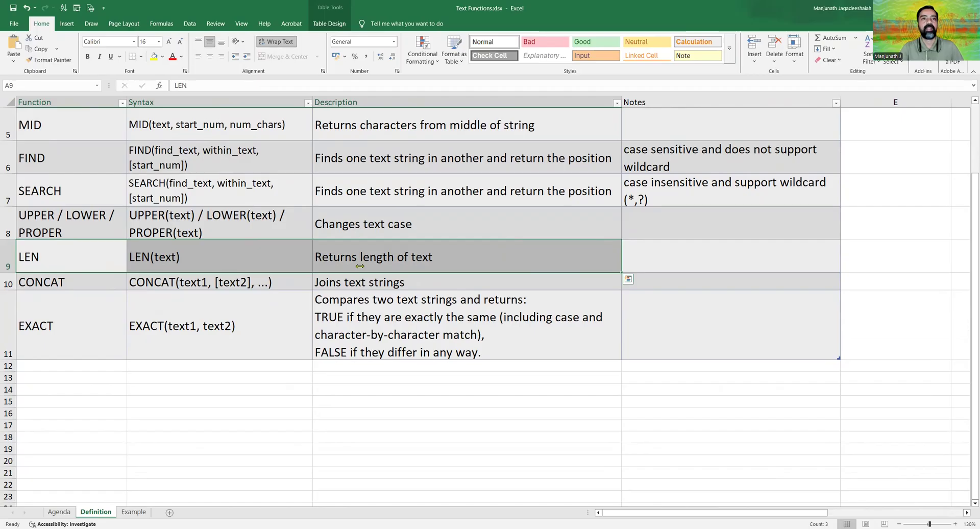
click(334, 281)
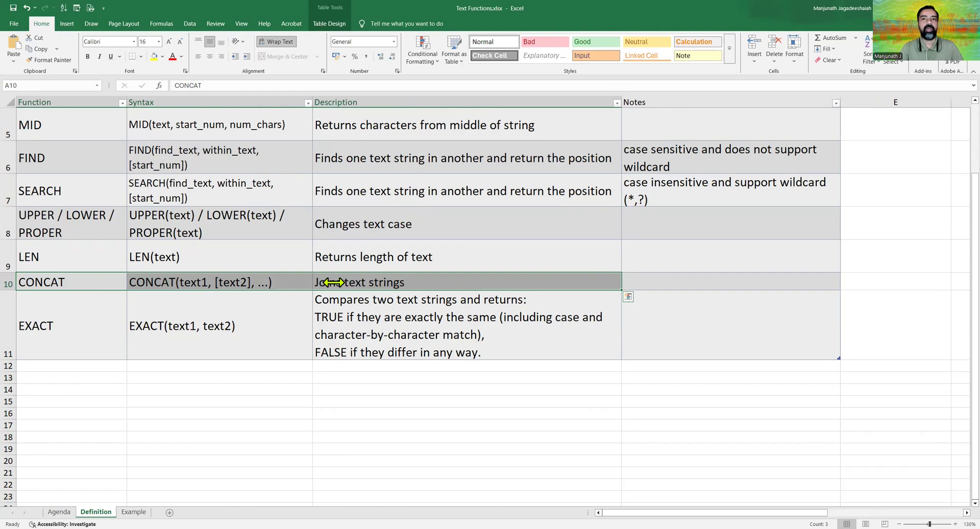
drag(48, 330, 320, 335)
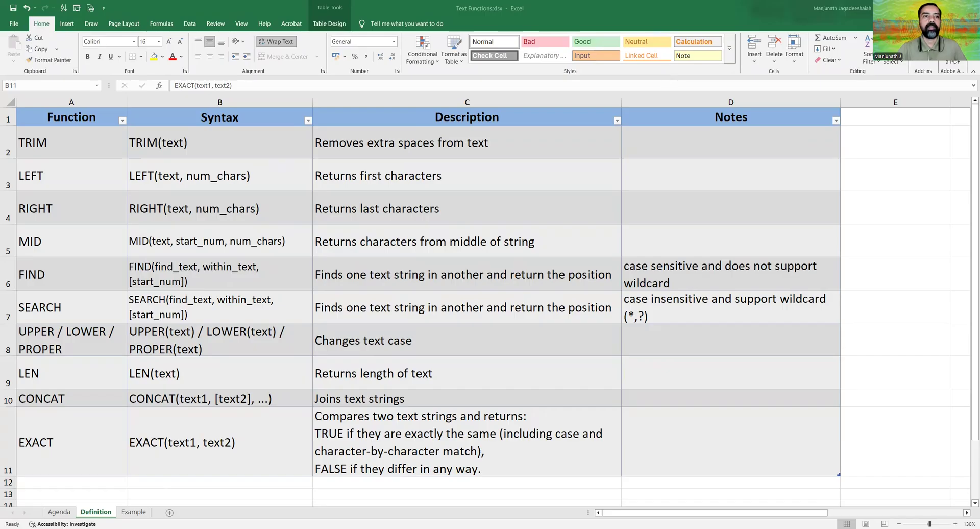
Step: Examine the Example sheet's data headers, practice area, practice ideas, and the Name and Employee ID columns
click(134, 512)
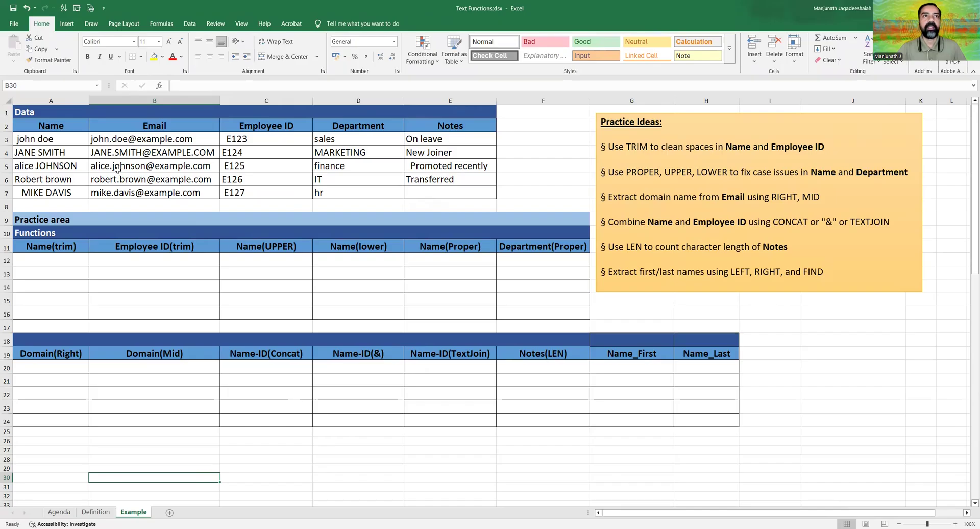
drag(54, 126, 427, 126)
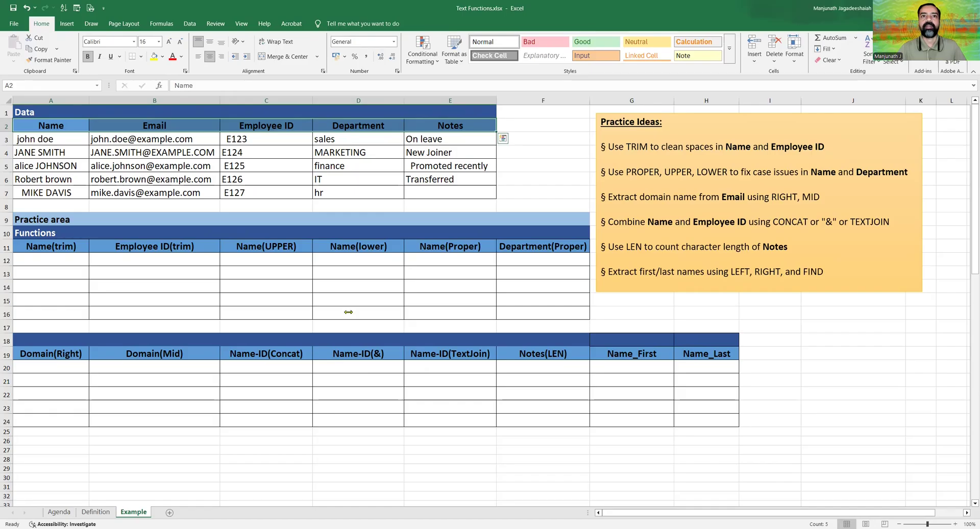
click(672, 202)
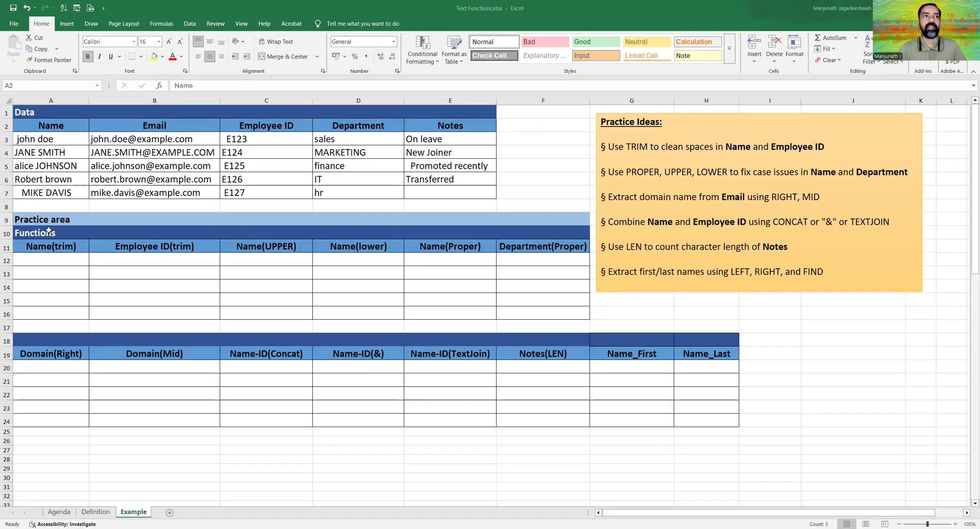
drag(48, 230, 699, 424)
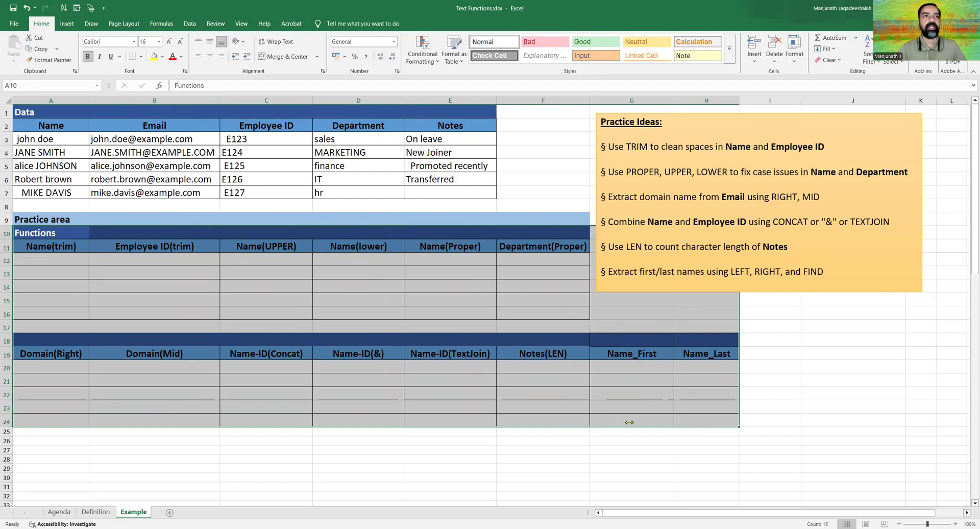
click(450, 312)
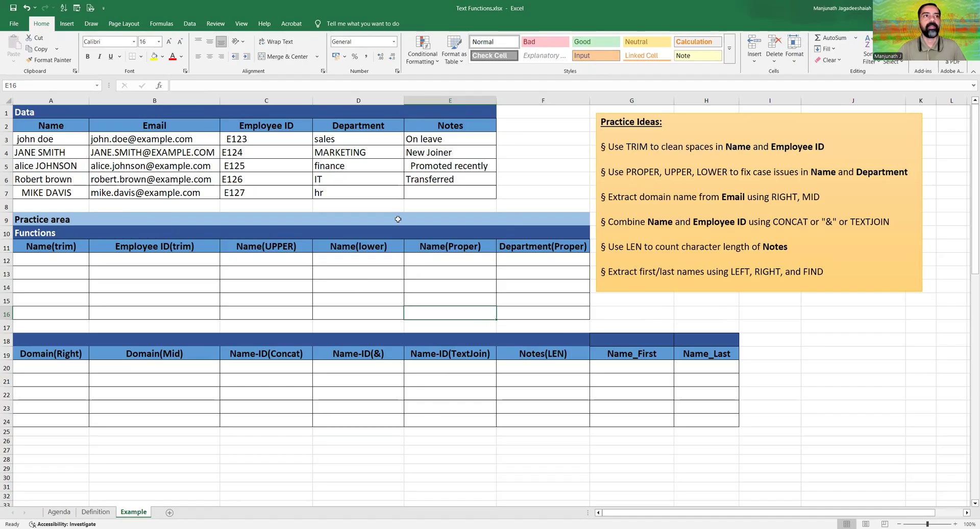
click(67, 165)
drag(55, 128, 56, 193)
drag(262, 127, 280, 192)
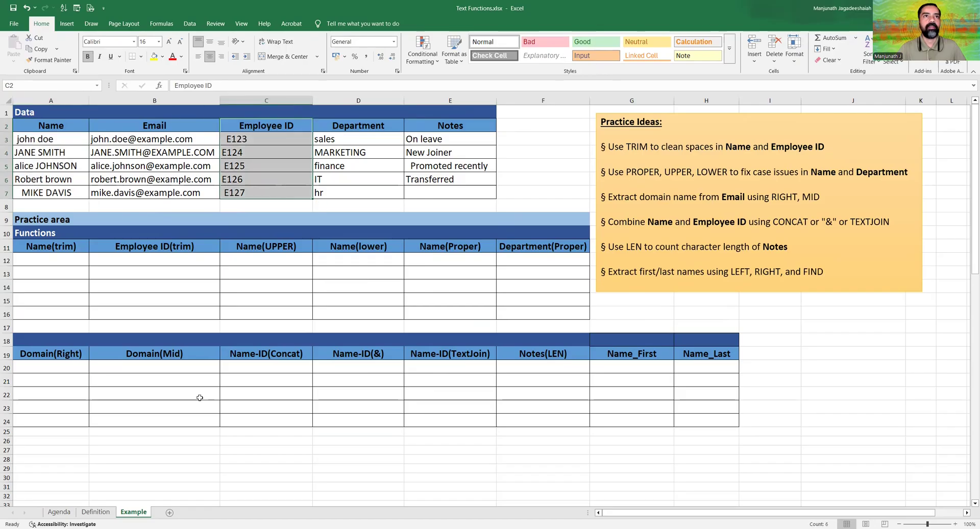
Step: Enter =TRIM(A3) in A12, fill it down to A16, and compare the last cleaned name with its source
click(58, 260)
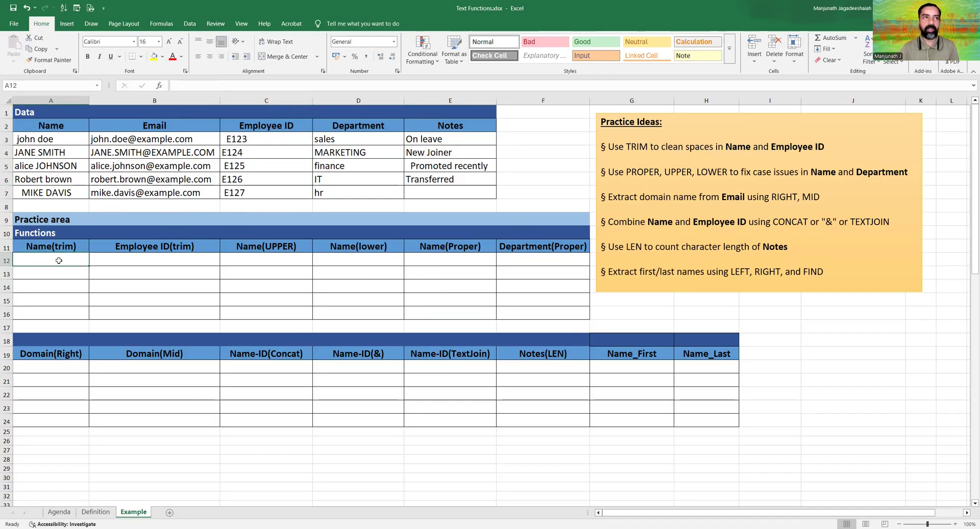
text(=TRIM()
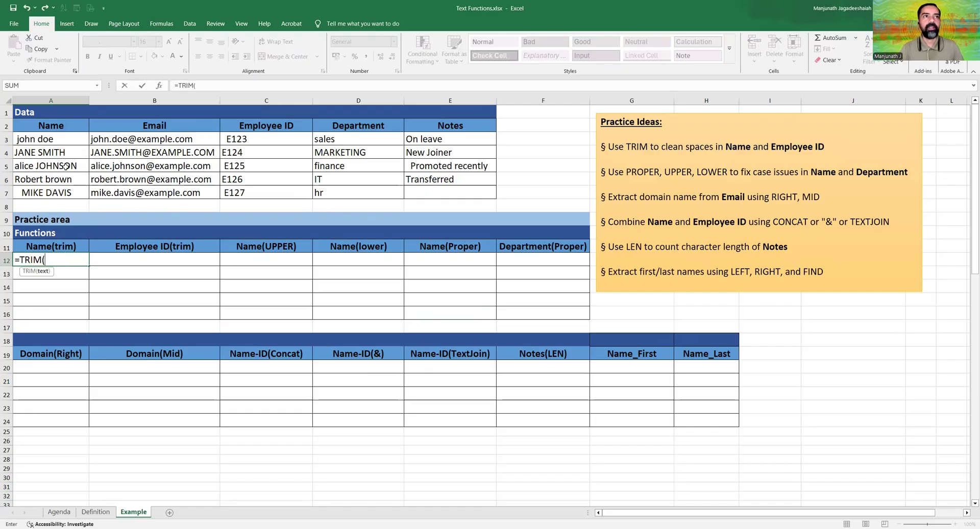
click(66, 139)
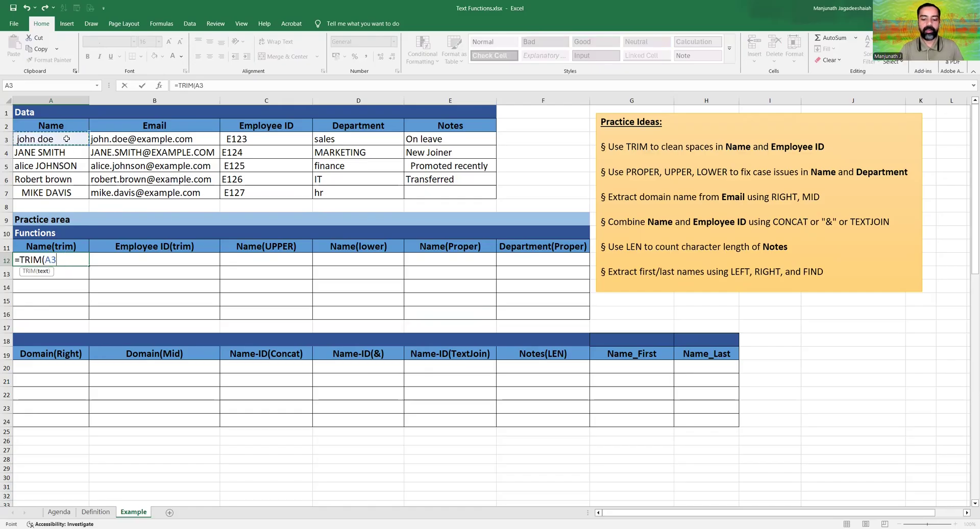
text())
key(ctrl+Return)
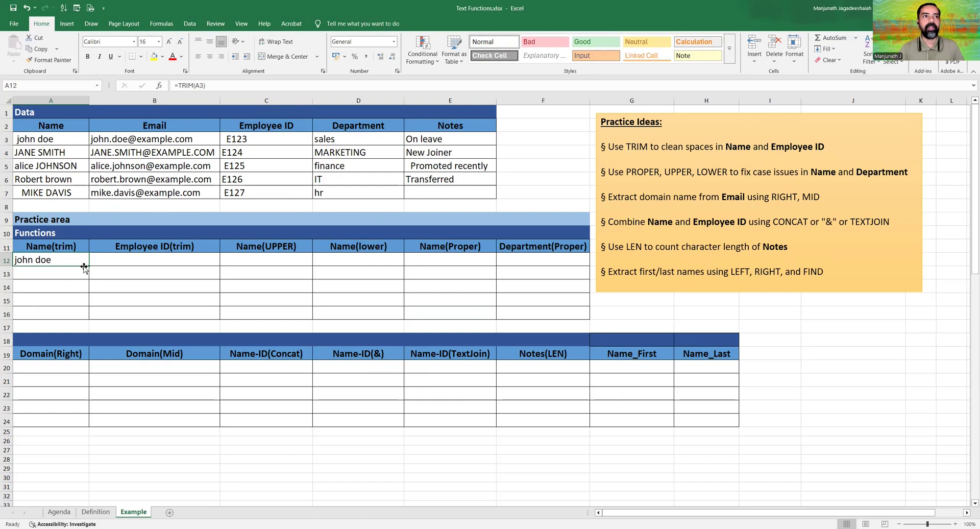
drag(88, 265, 88, 319)
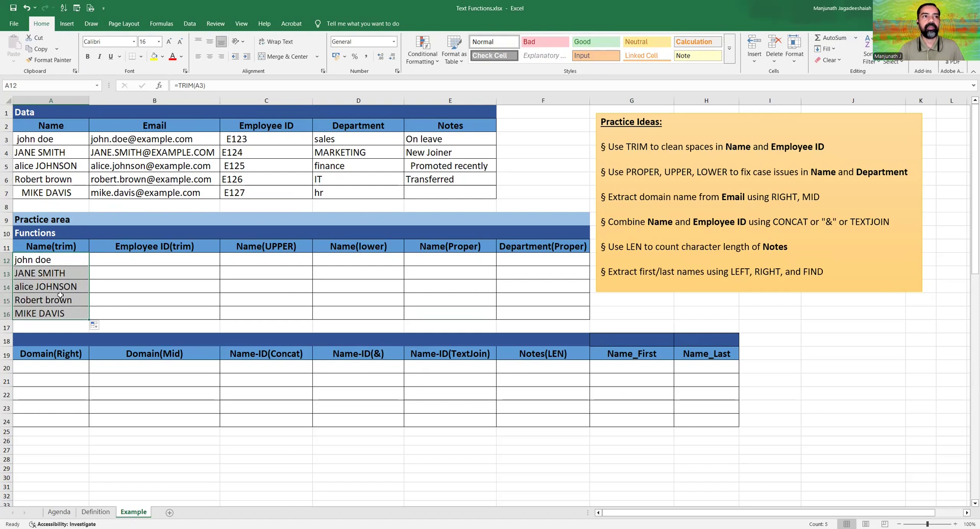
click(47, 318)
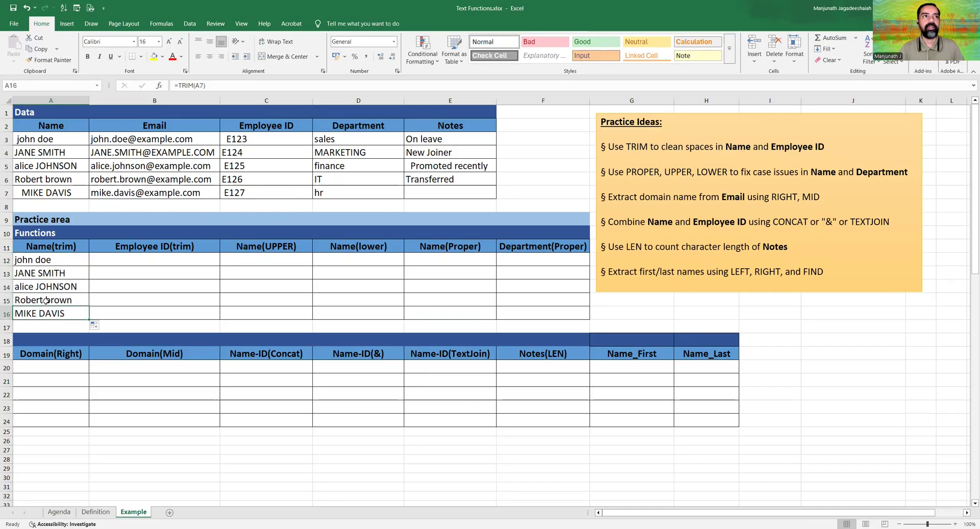
click(45, 193)
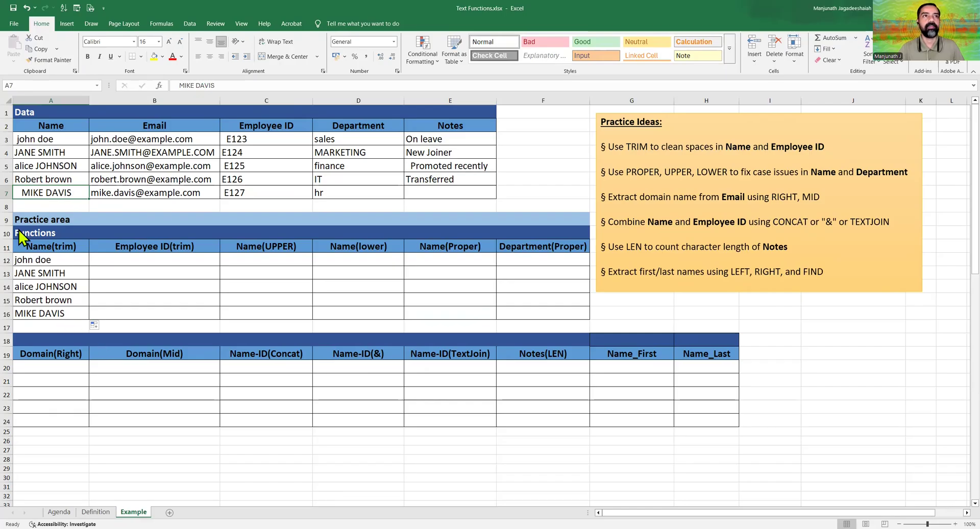
Step: Enter =TRIM(C3) in B12 under Employee ID(trim) and fill it down to B16
click(146, 261)
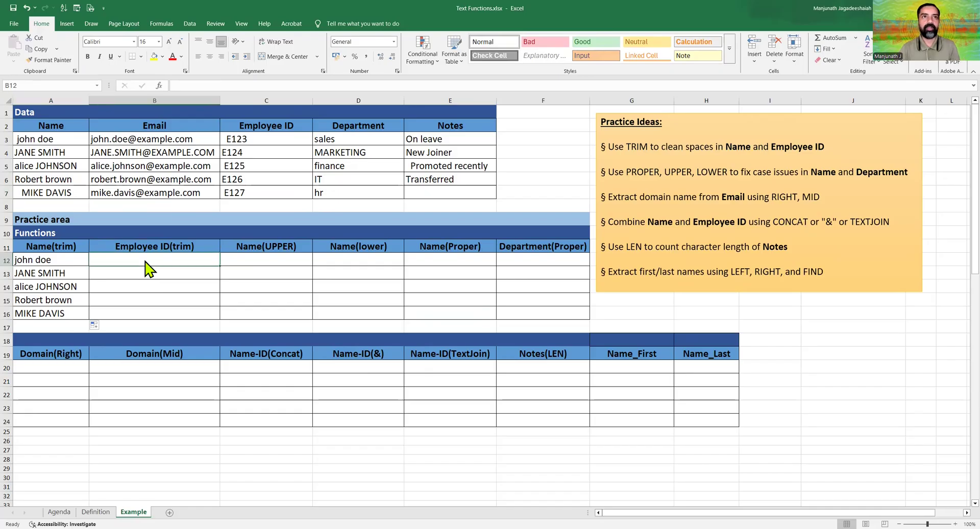
text(=)
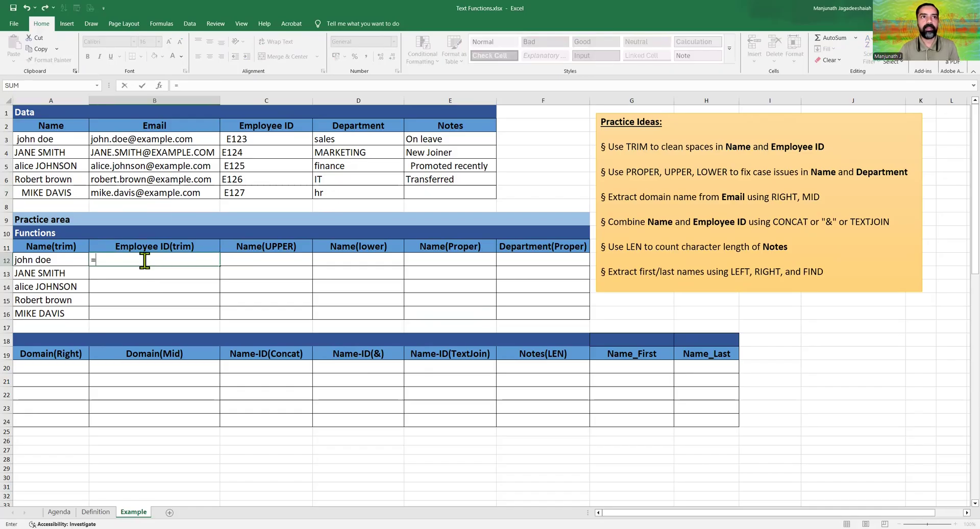
text(trim)
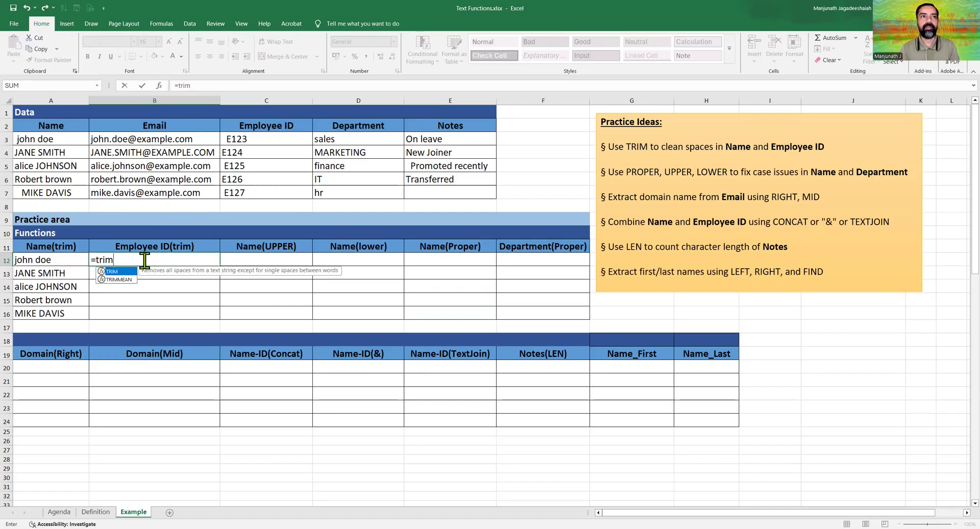
key(Tab)
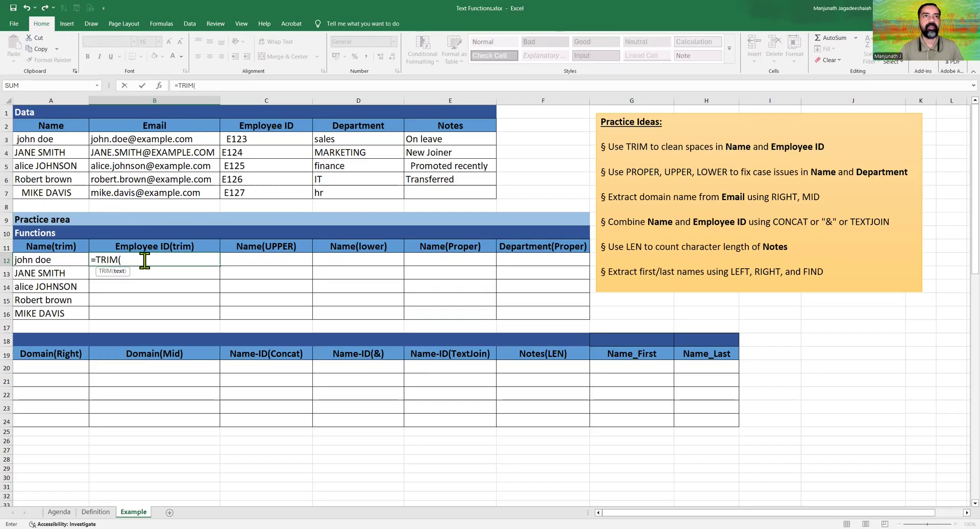
click(264, 138)
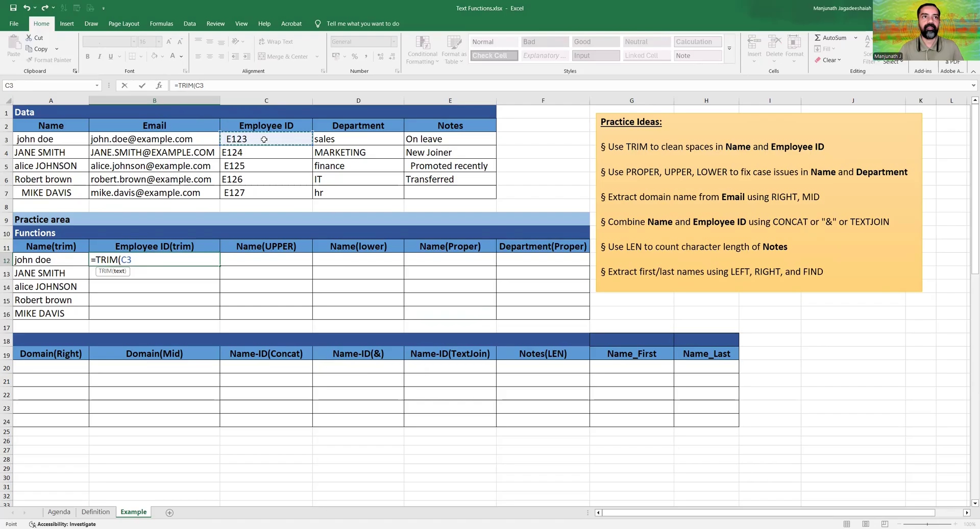
key(ctrl+Return)
drag(220, 264, 219, 314)
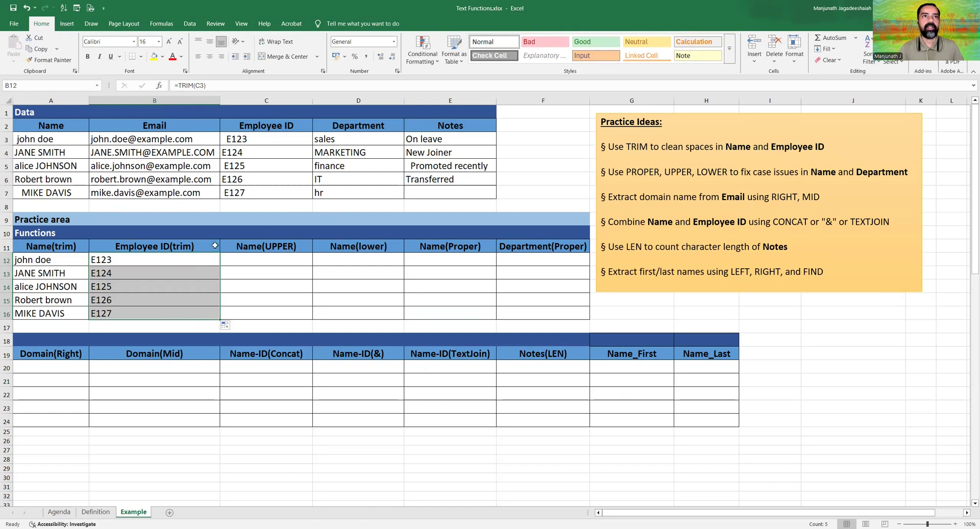
Step: Enter =UPPER(A12) in C12 under Name(UPPER) and fill it down to C16
click(127, 316)
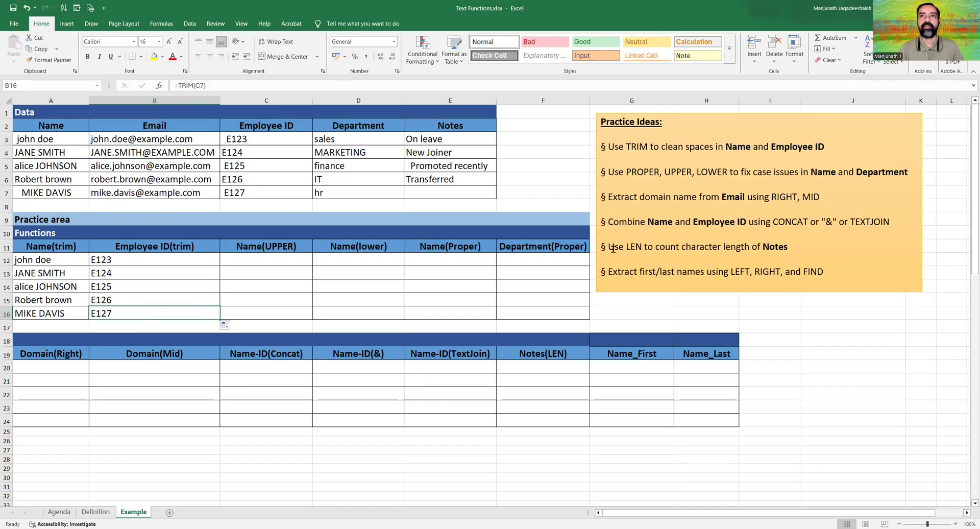
click(612, 173)
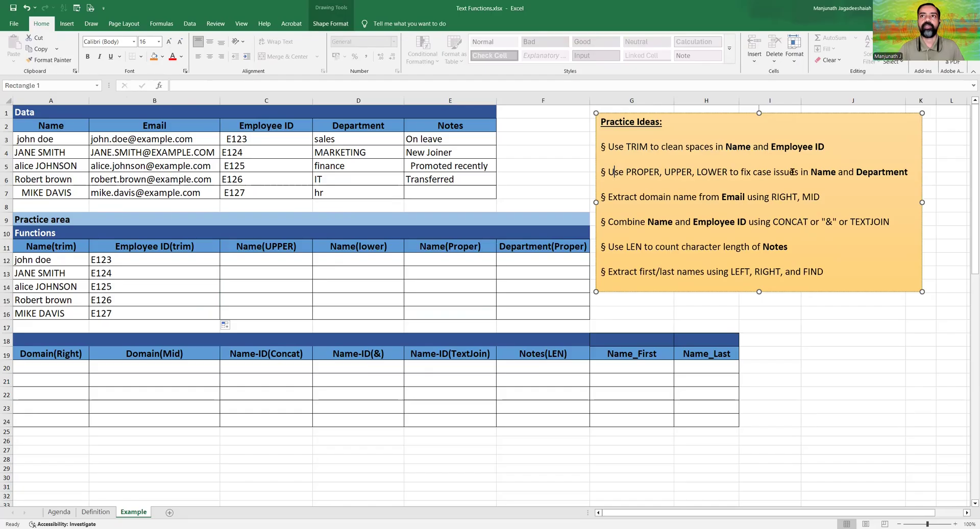
click(877, 173)
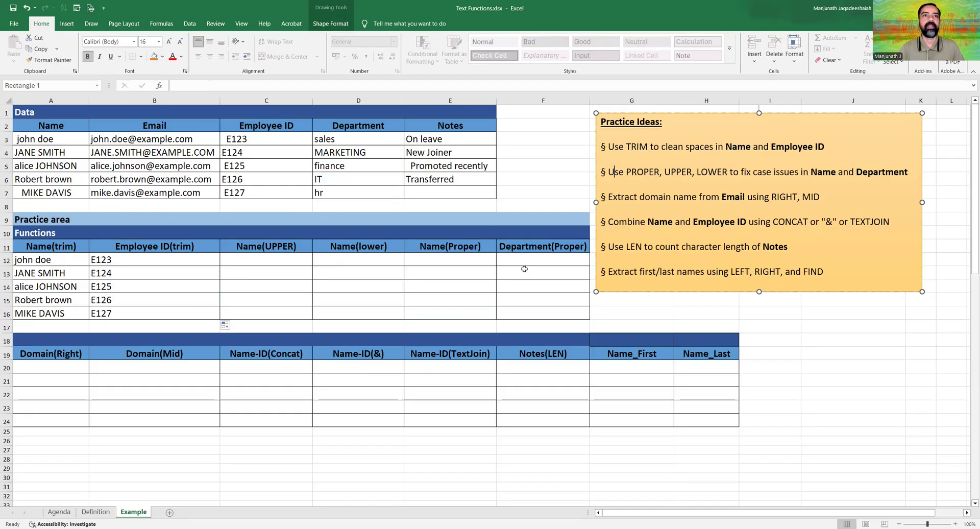
click(242, 261)
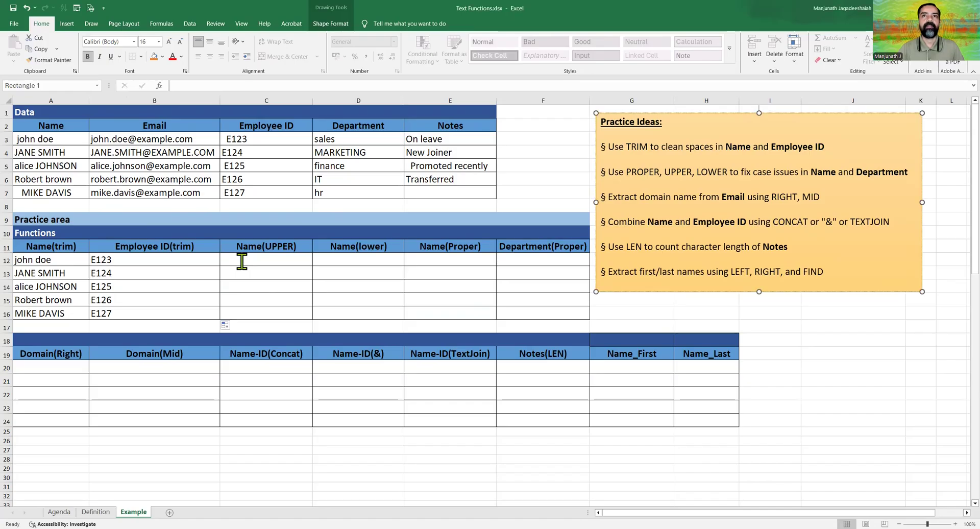
click(242, 261)
text(=)
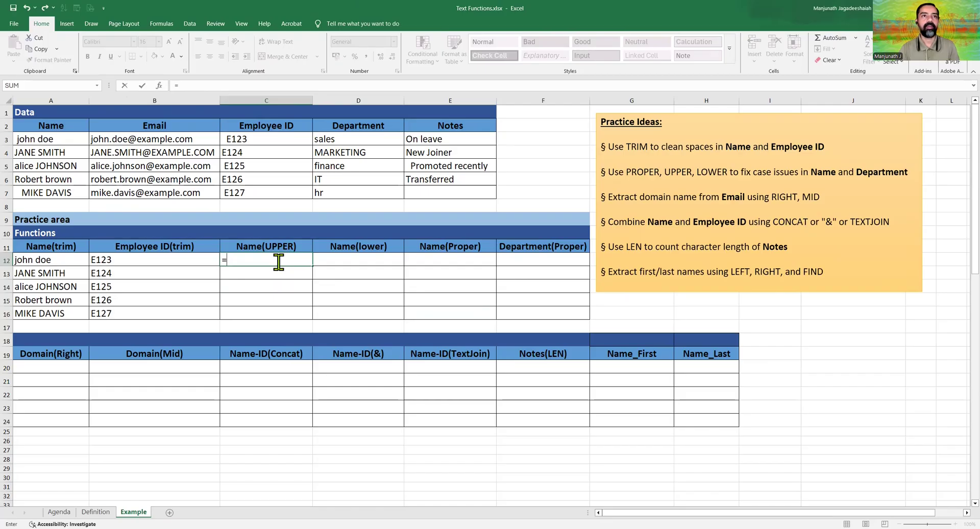
text(UPPER()
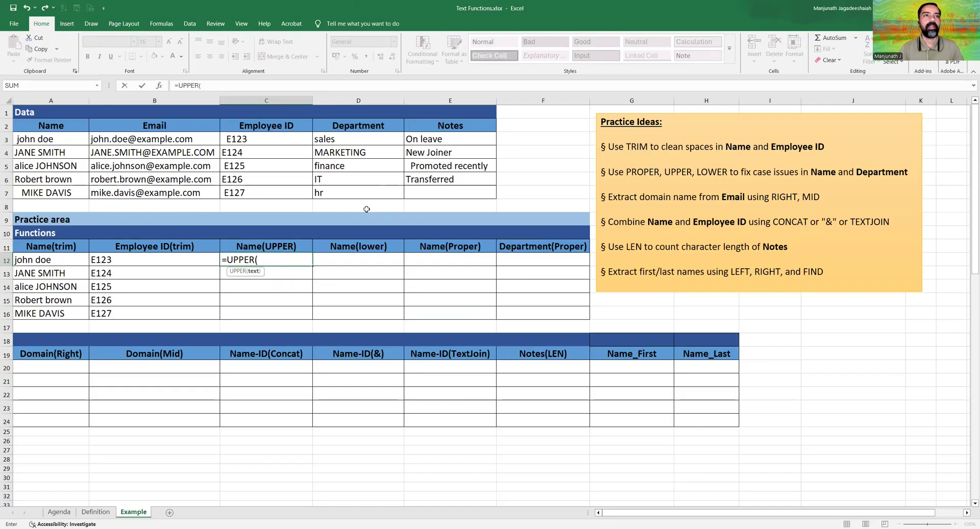
click(64, 260)
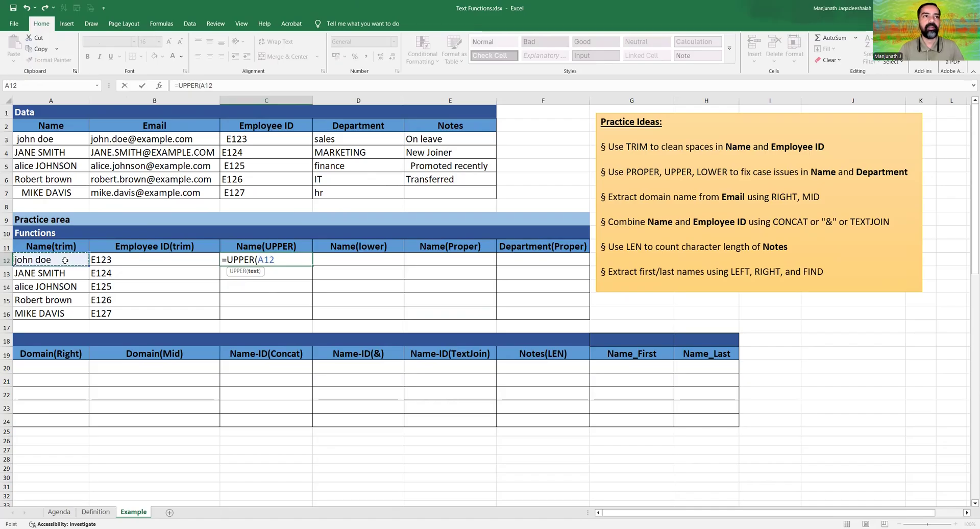
text())
key(Return)
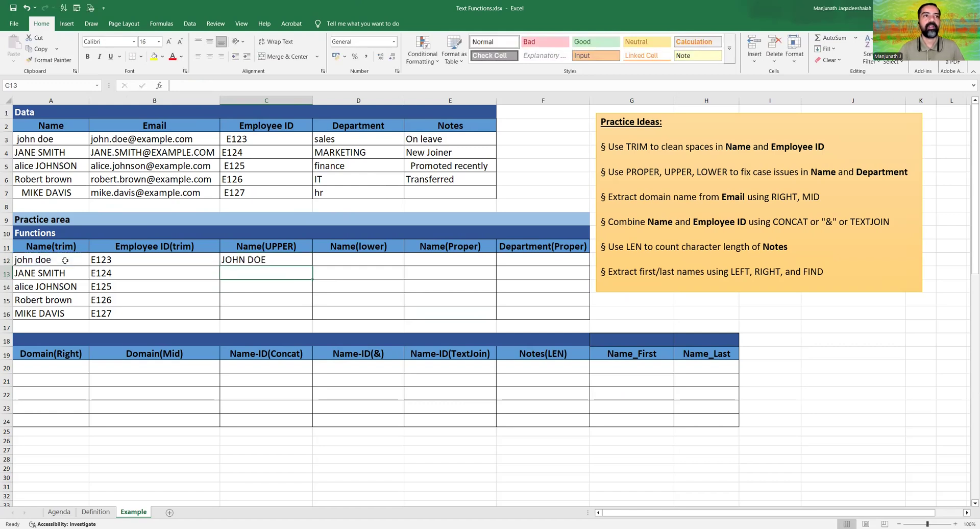
key(Up)
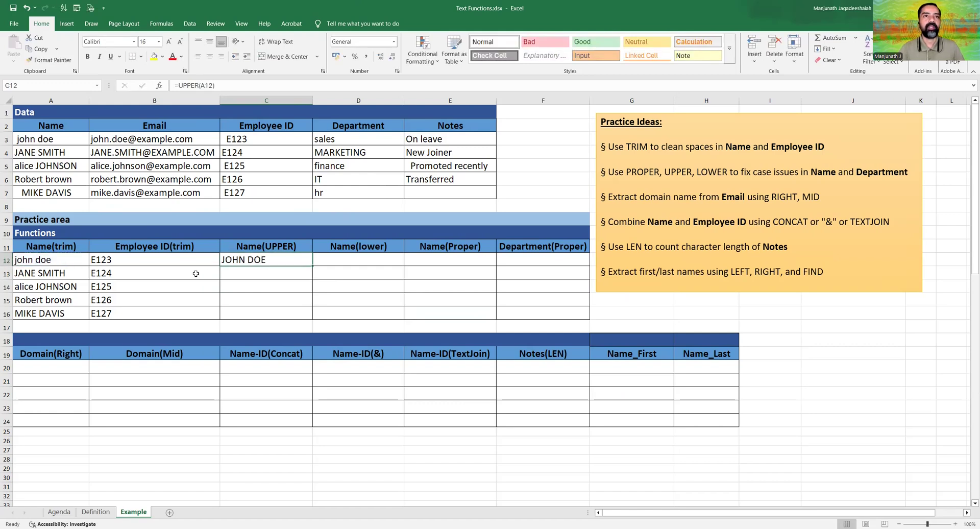
drag(313, 264, 311, 316)
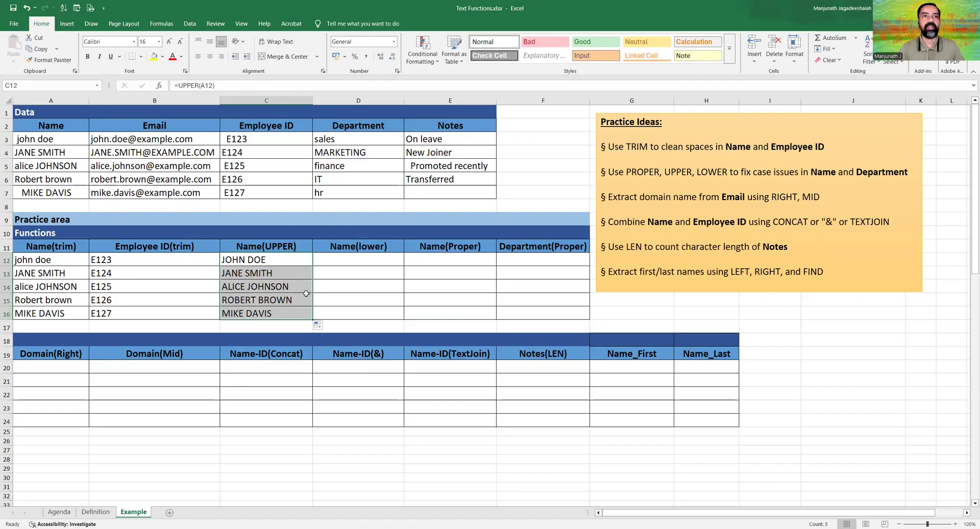
Step: Enter =LOWER(A12) in D12 under Name(lower) and fill it down to D16
click(337, 261)
text(=)
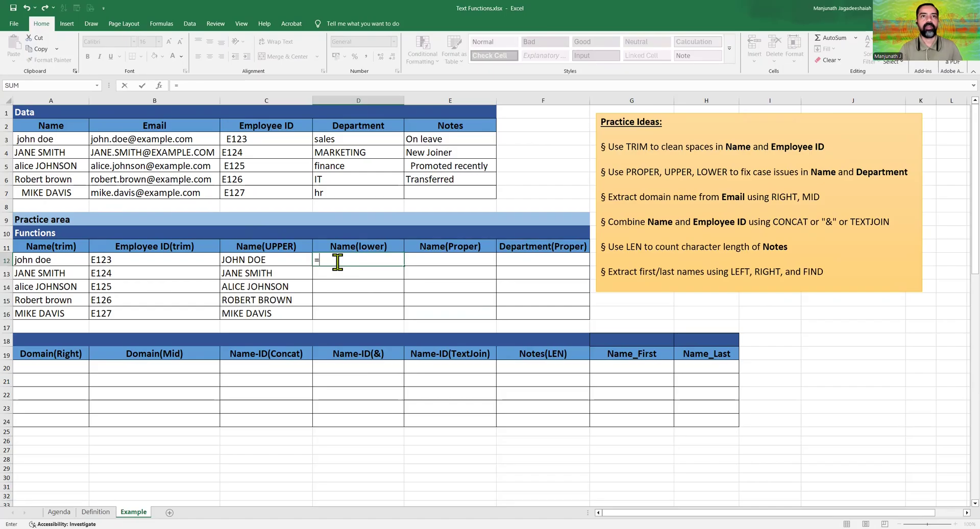
text(LOWER()
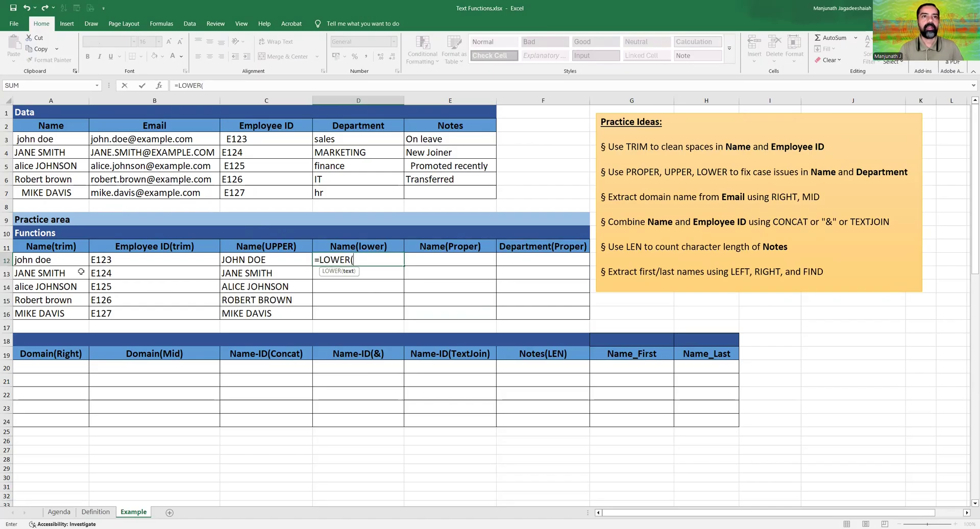
click(55, 260)
key(ctrl+Return)
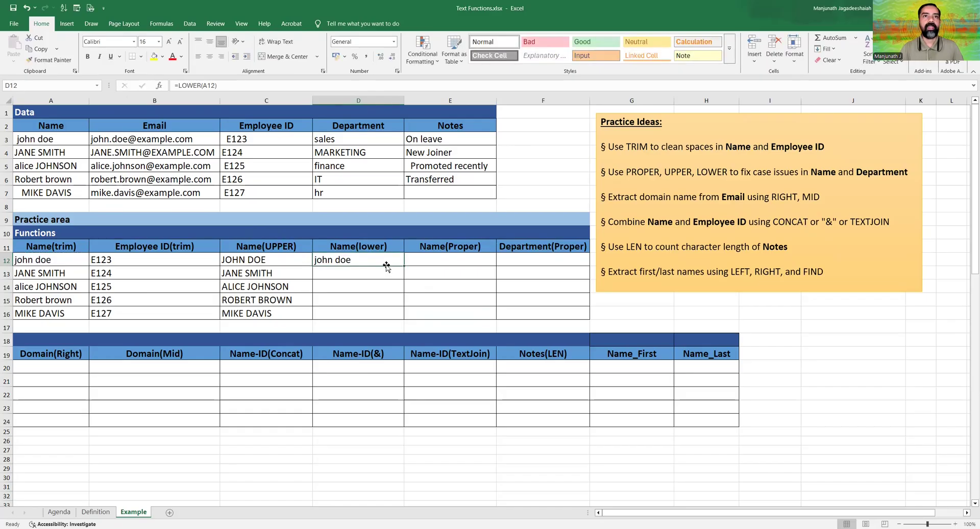
drag(404, 266, 404, 318)
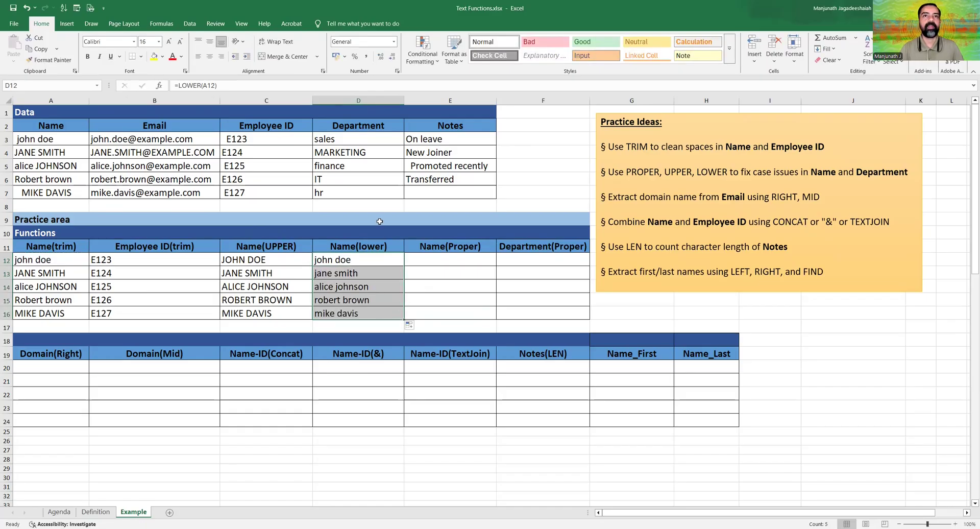
Step: Enter =PROPER(A12) in E12 under Name(Proper) and fill it down to E16
click(441, 261)
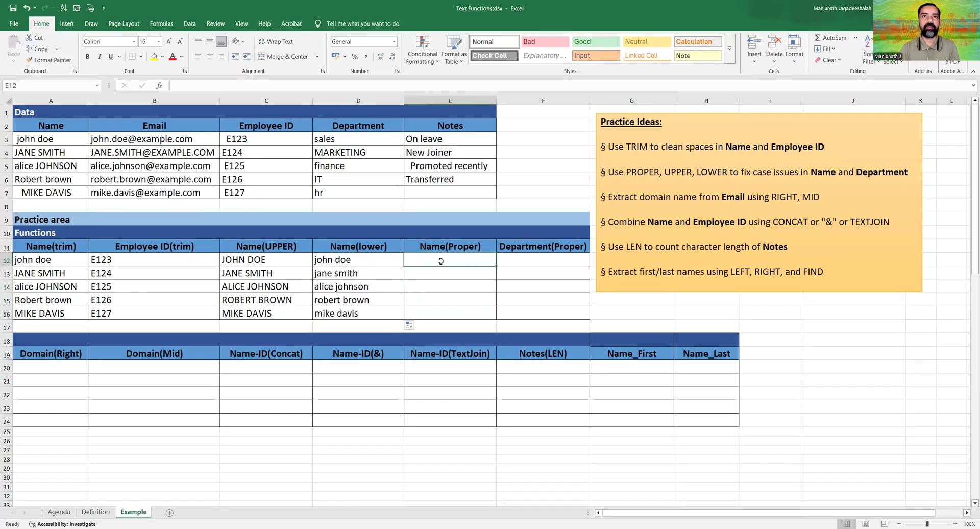
text(=)
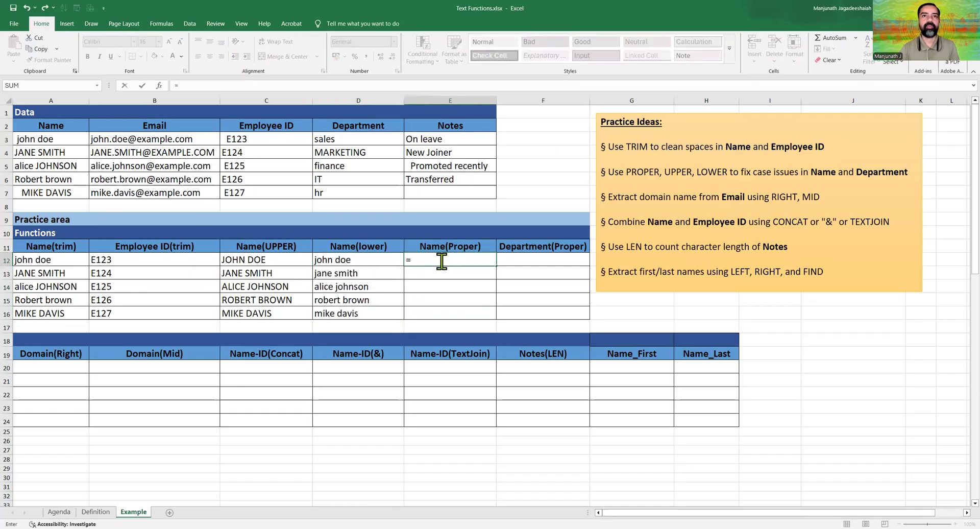
text(PROPER()
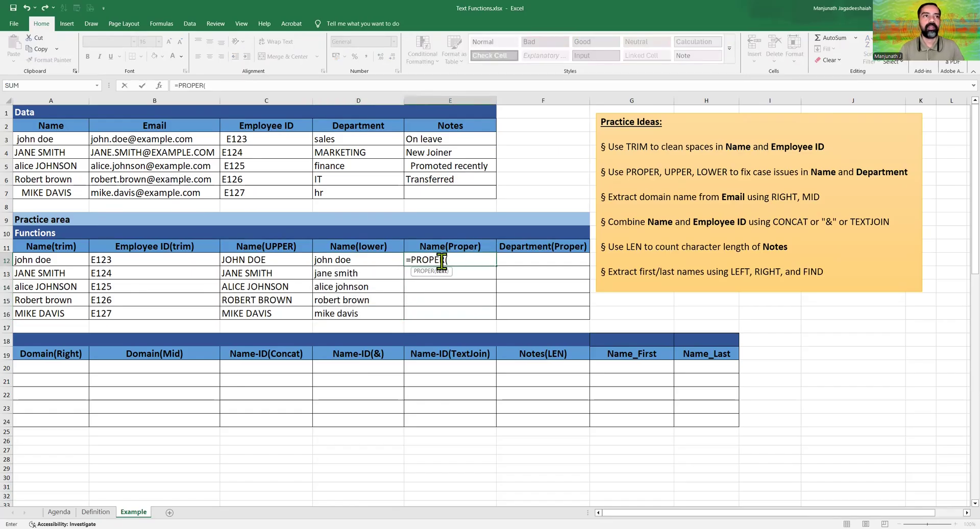
click(58, 262)
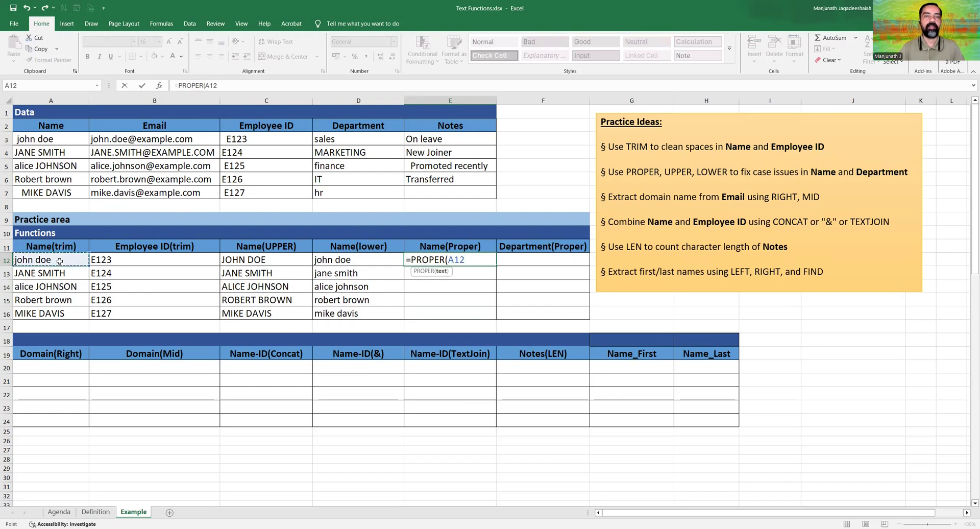
key(ctrl+Return)
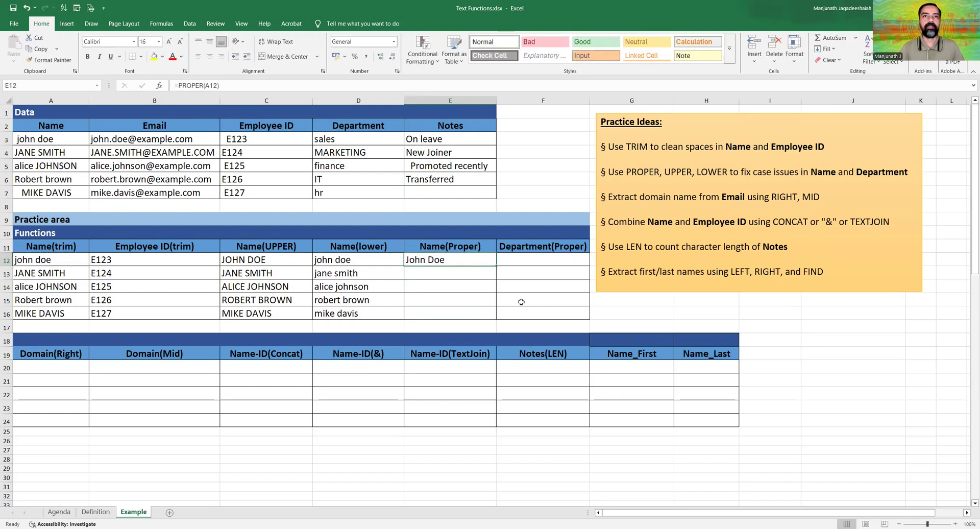
drag(497, 267, 499, 315)
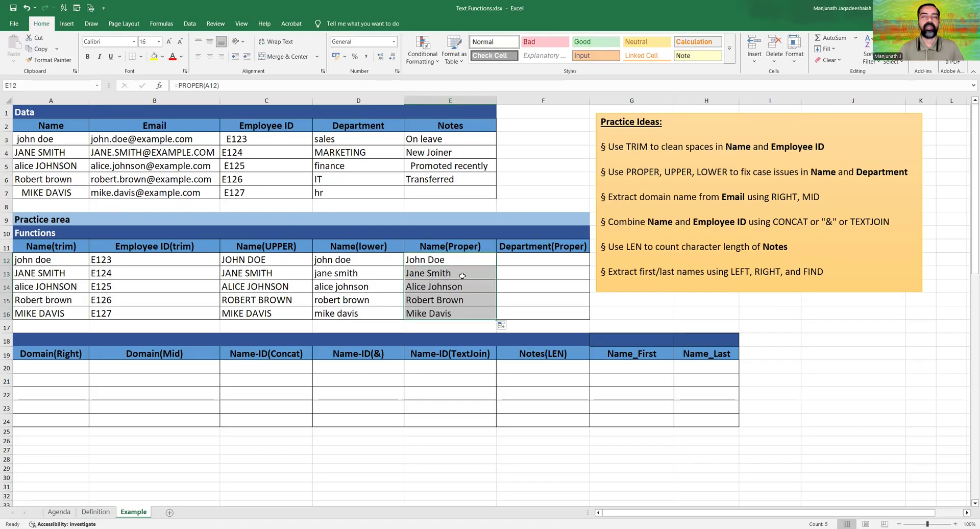
Step: Enter =PROPER(D3) in F12 under Department(Proper) and fill it down to F16
click(517, 261)
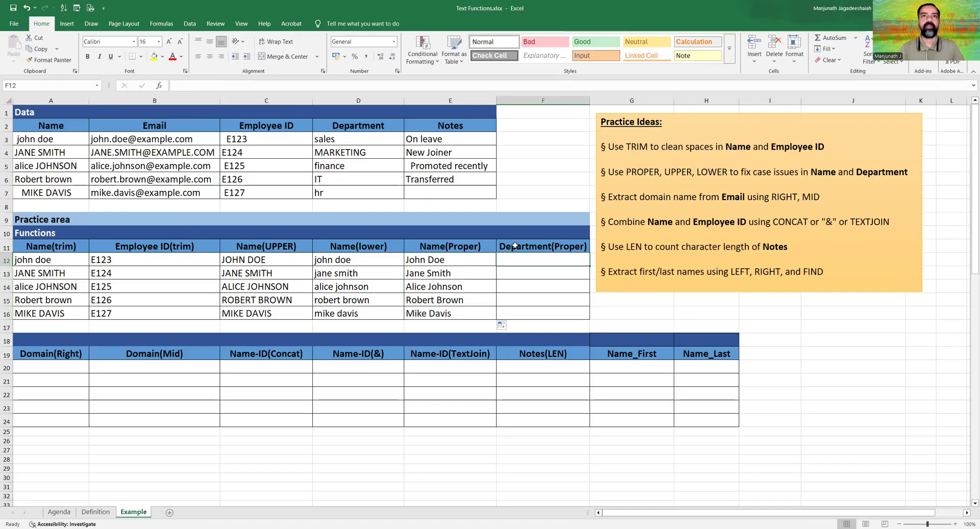
drag(365, 143, 365, 188)
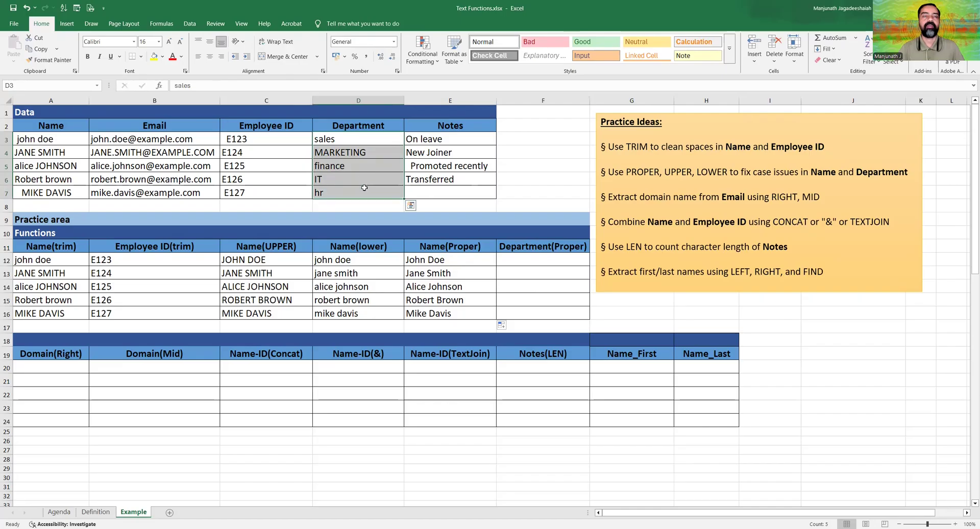
click(514, 259)
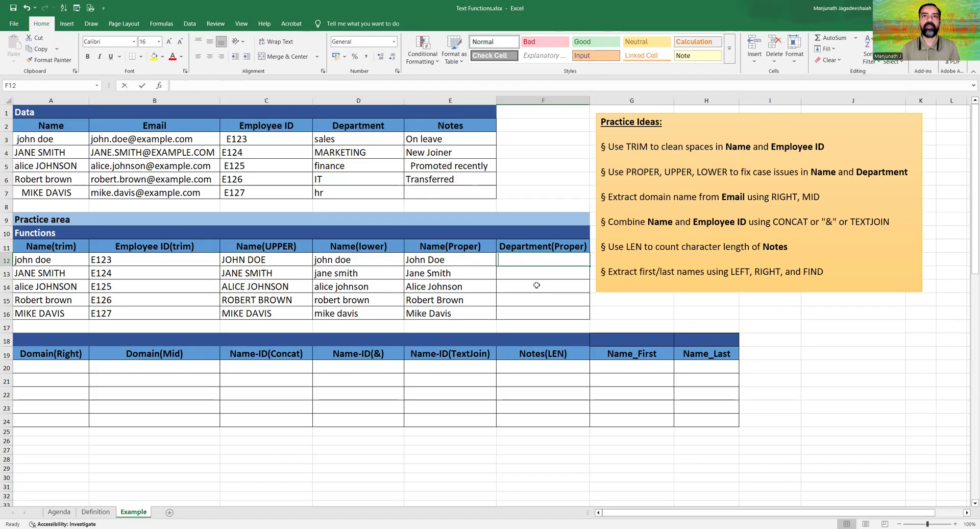
text(=prop)
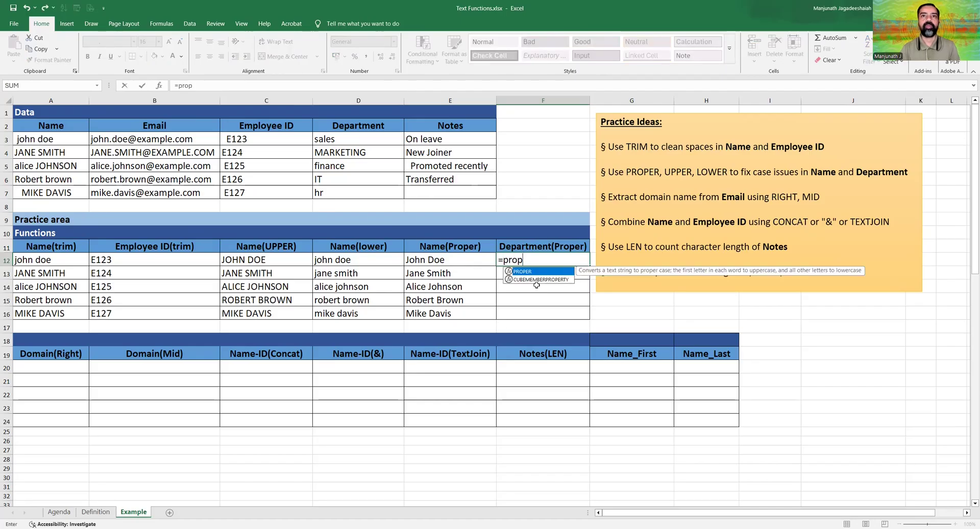
key(Tab)
click(367, 138)
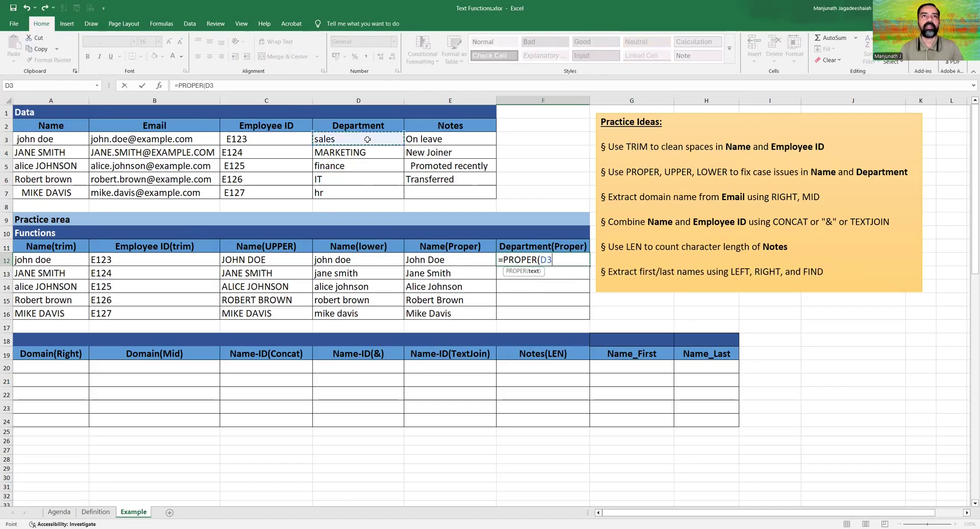
key(Return)
click(582, 262)
drag(589, 266, 588, 319)
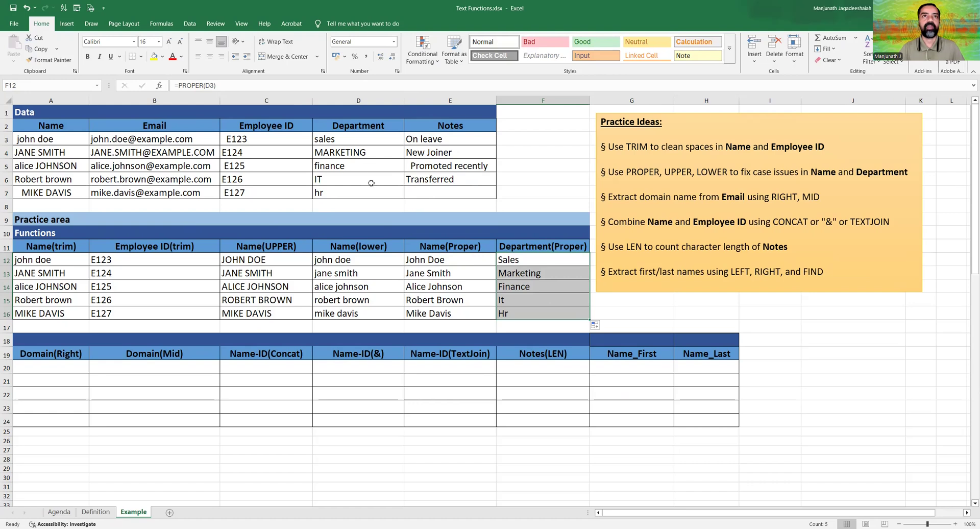
Step: Highlight the practice idea about extracting the domain name from Email, and review the email entries in B3:B7
click(691, 221)
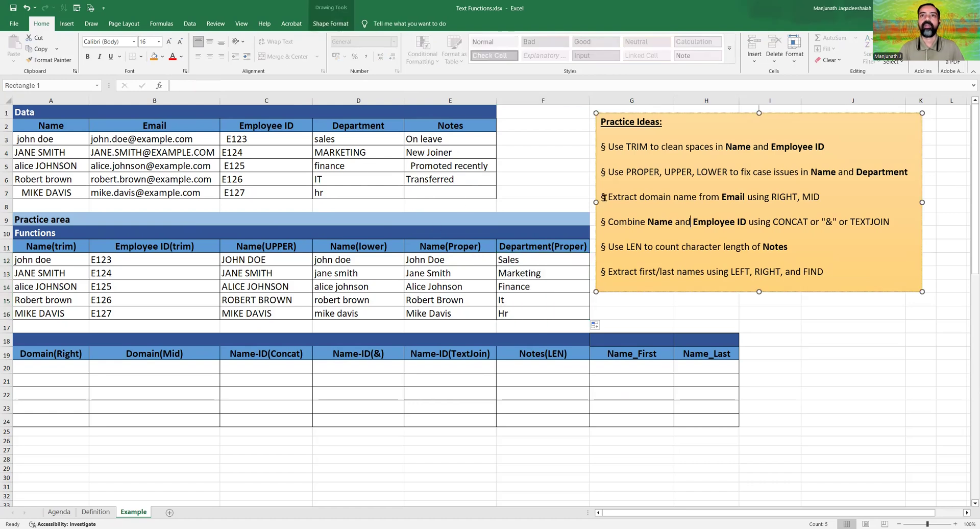
drag(609, 198, 819, 198)
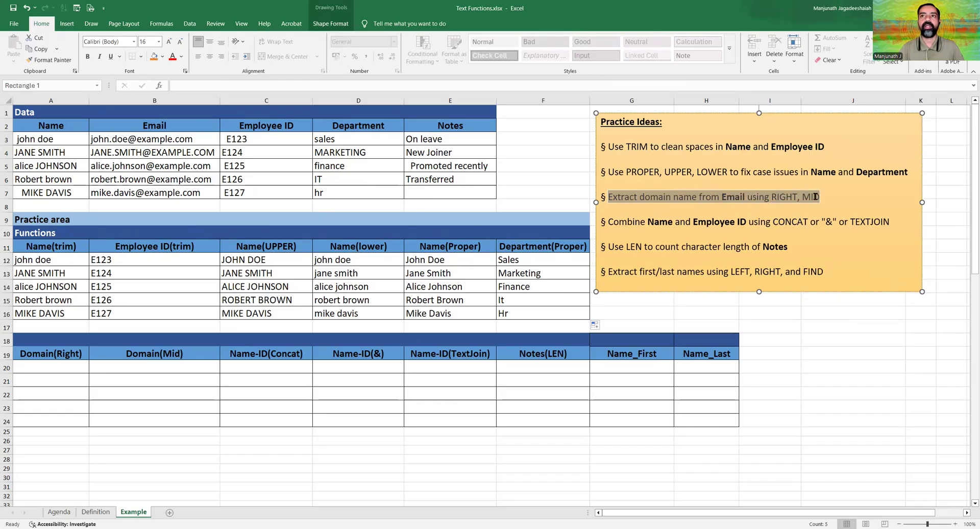
click(82, 392)
click(56, 368)
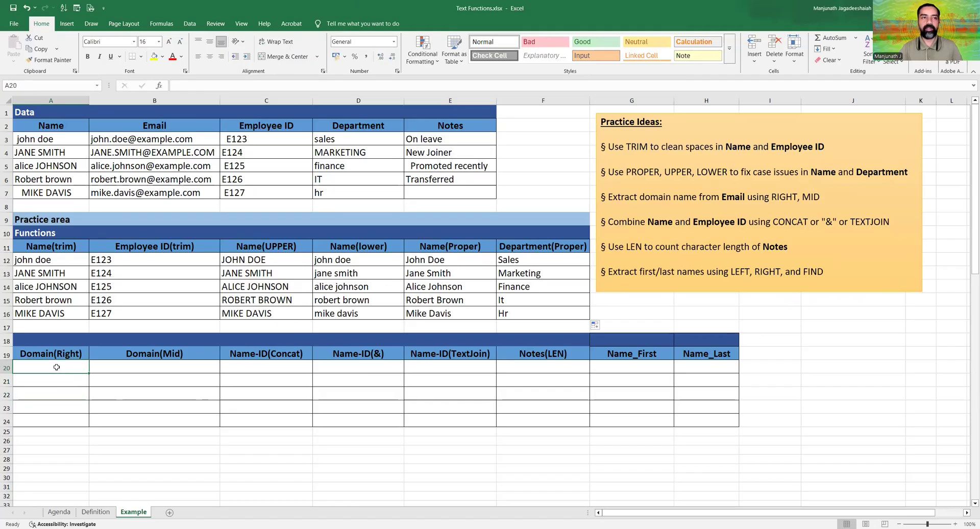
drag(153, 138, 158, 193)
Step: Enter =RIGHT(B3, 11) in A20 under Domain(Right) and fill it down to A24
click(61, 366)
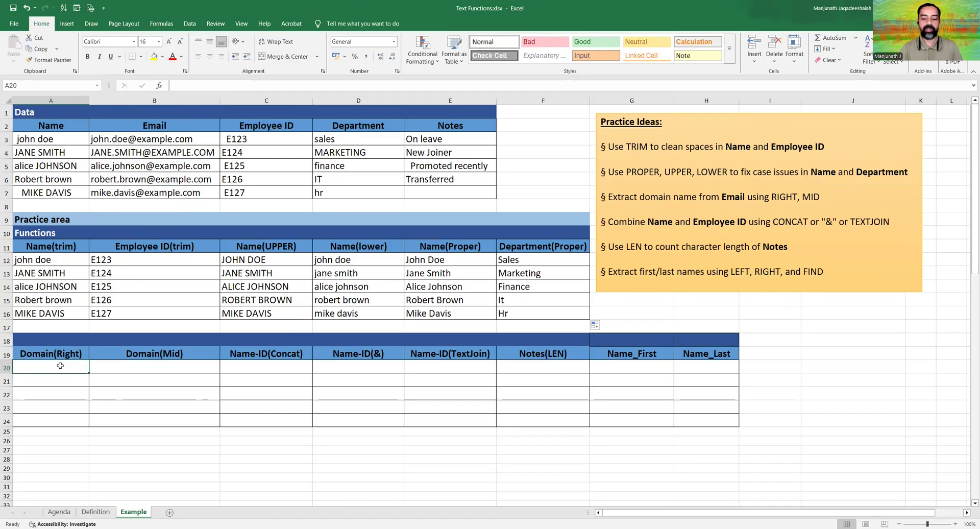
text(=)
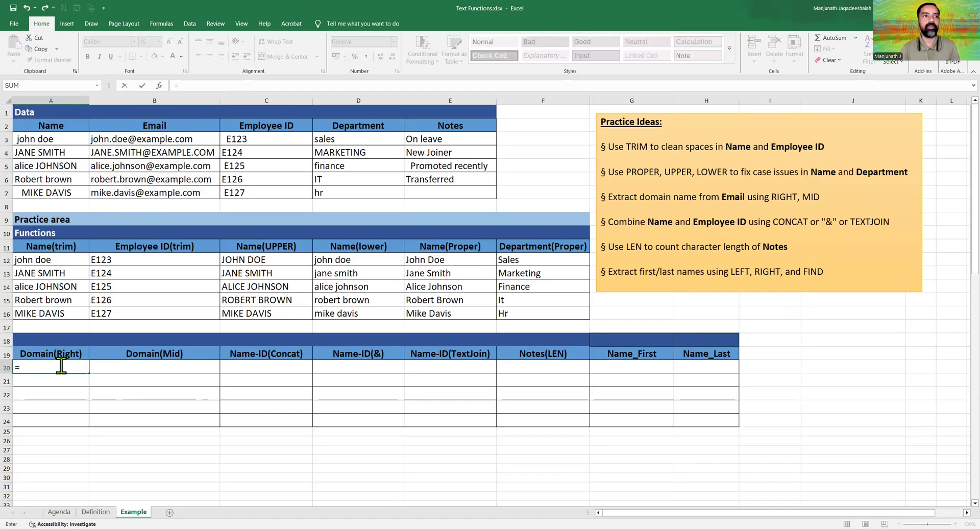
text(righ)
key(Tab)
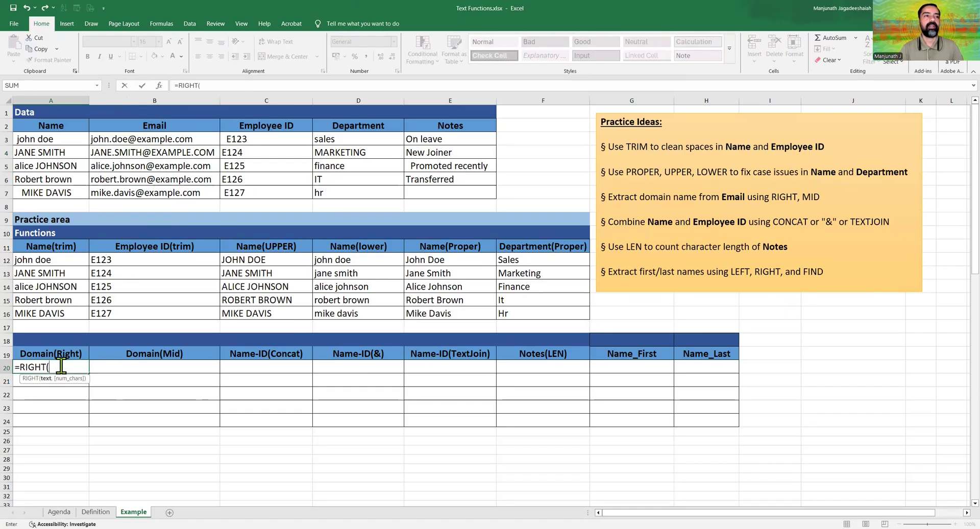
click(126, 138)
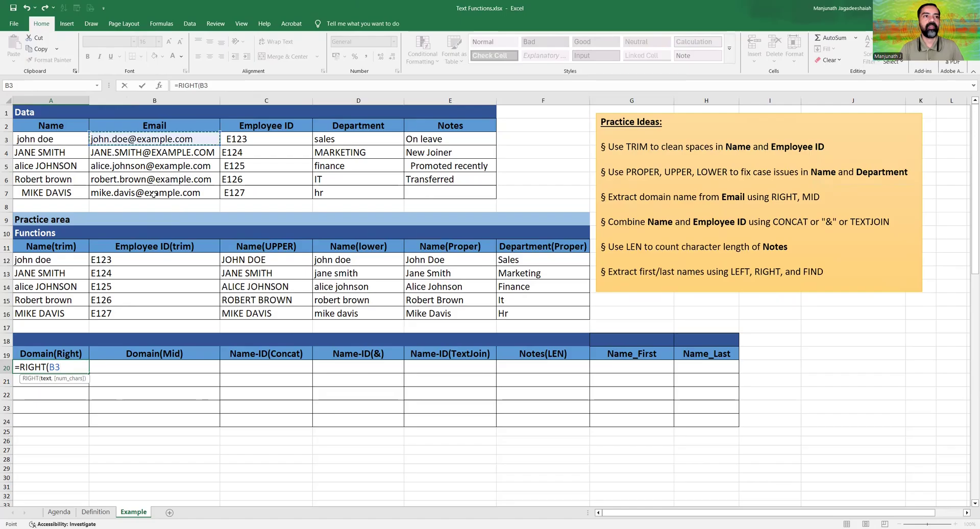
text(,)
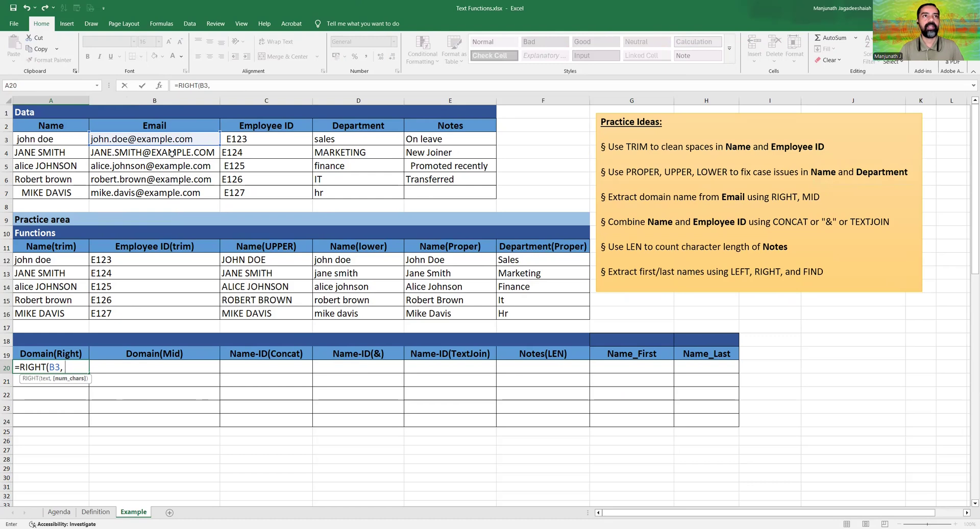
text( 11)
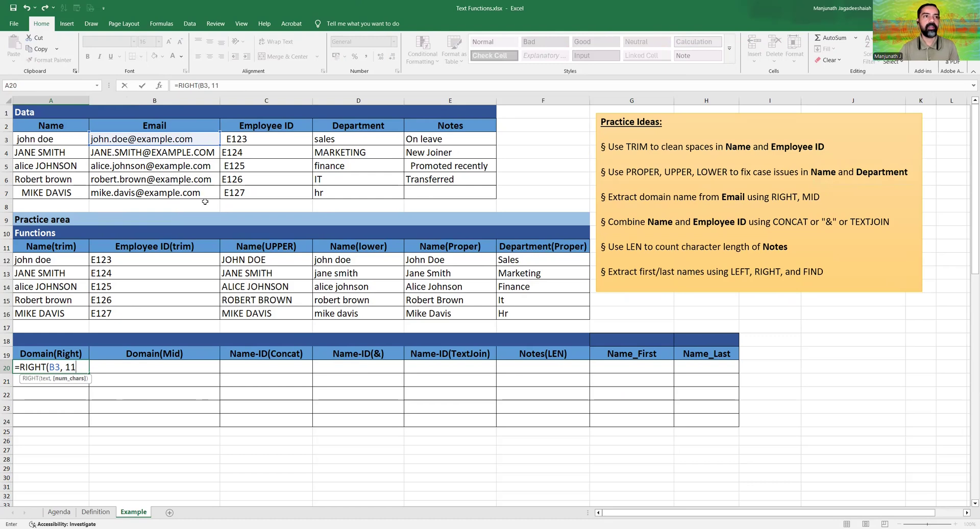
text())
key(Return)
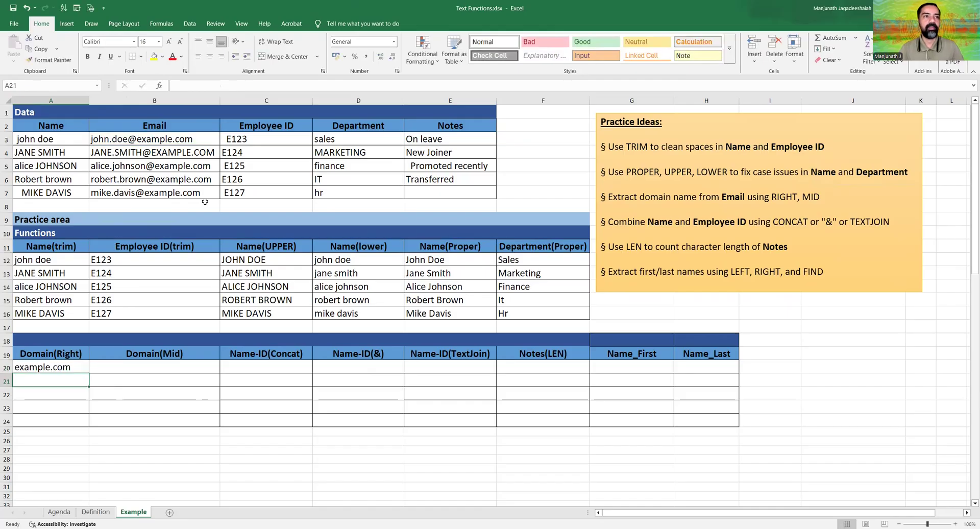
key(Up)
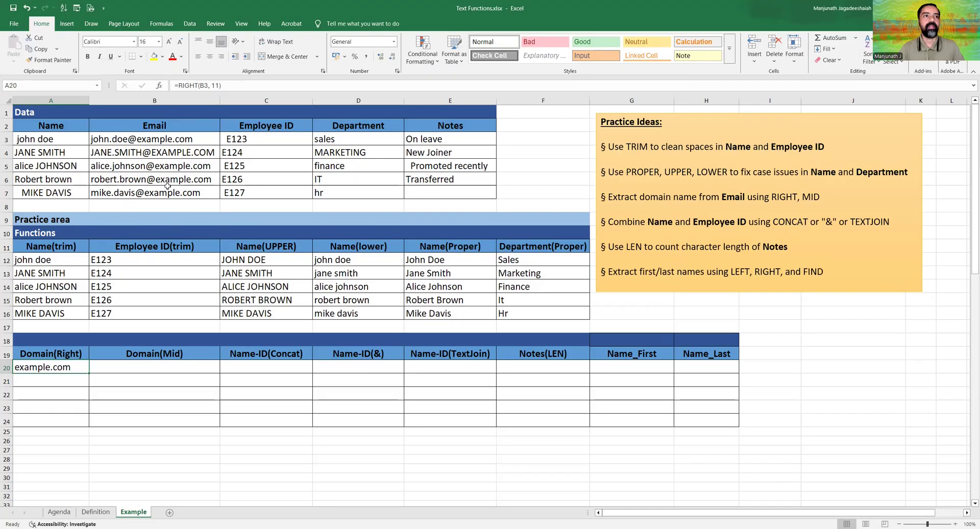
drag(88, 374, 89, 423)
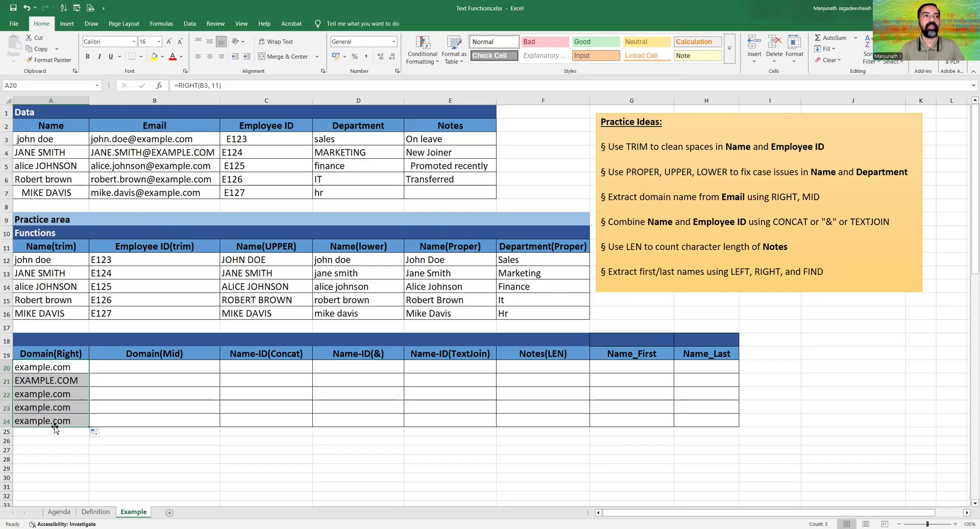
Step: Enter =FIND("@", B3, 1) in B20 under Domain(Mid) to locate the @ sign in the first email
click(156, 374)
click(155, 367)
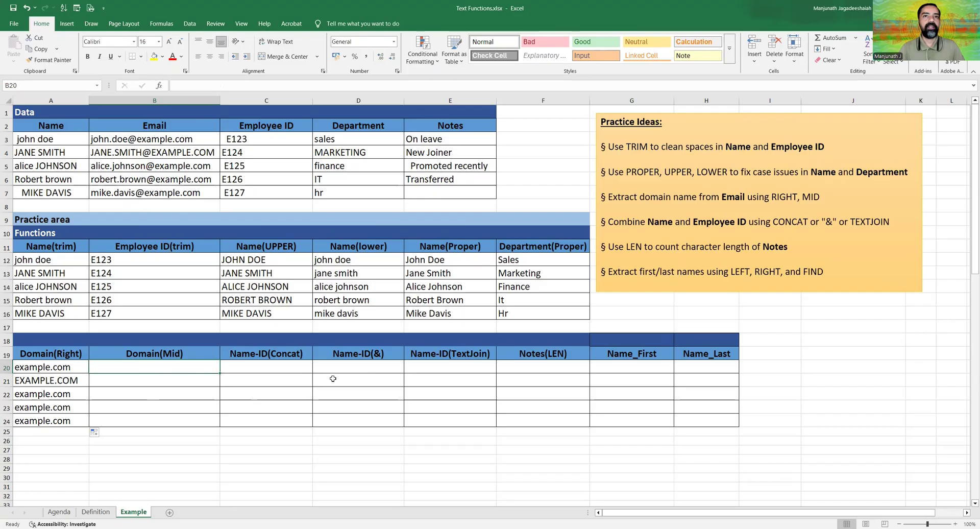
double_click(166, 367)
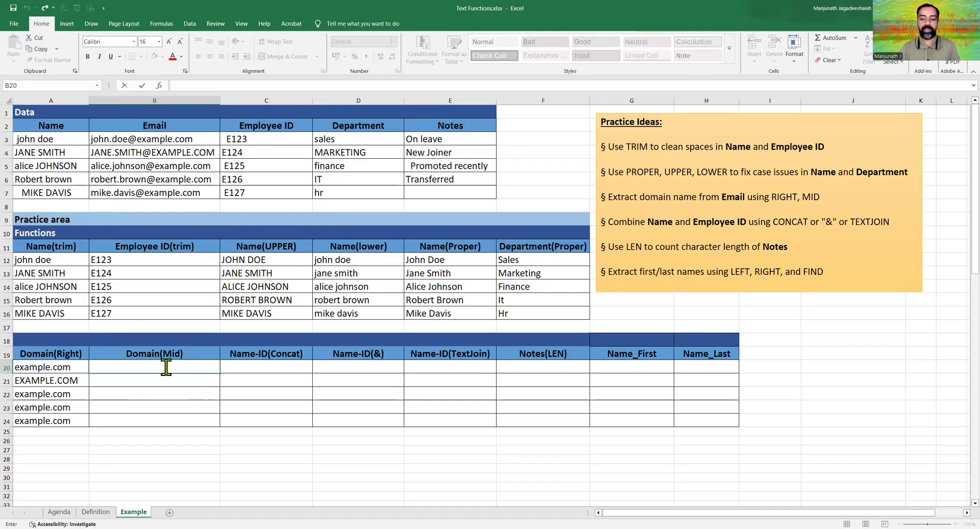
text(=)
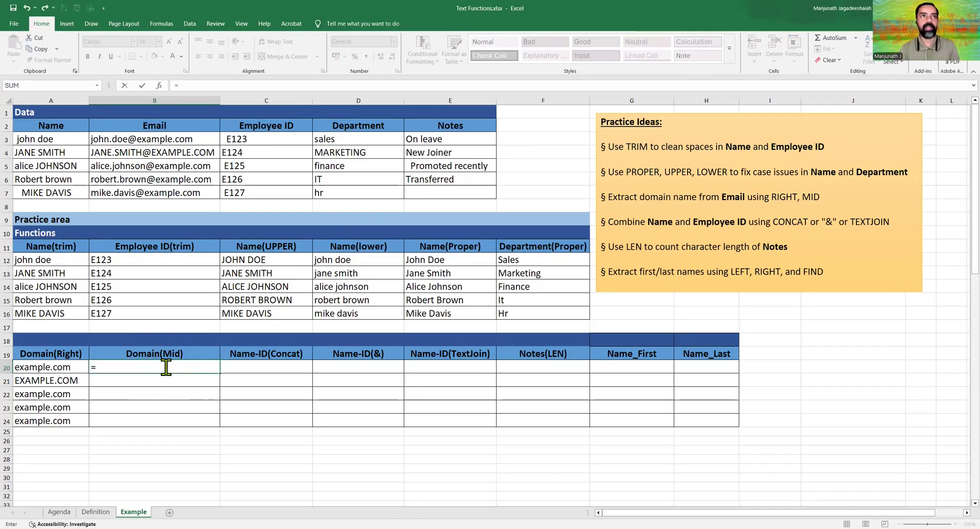
text(FIND()
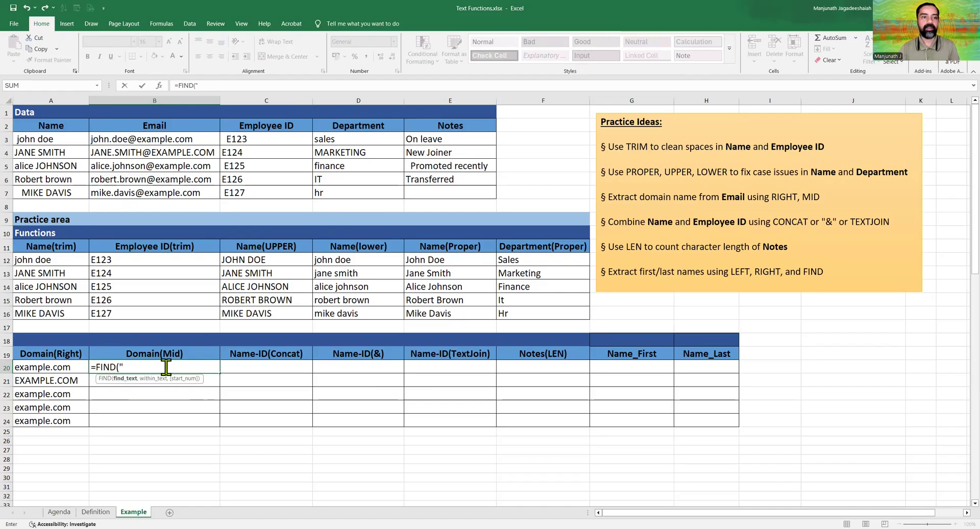
text("@",)
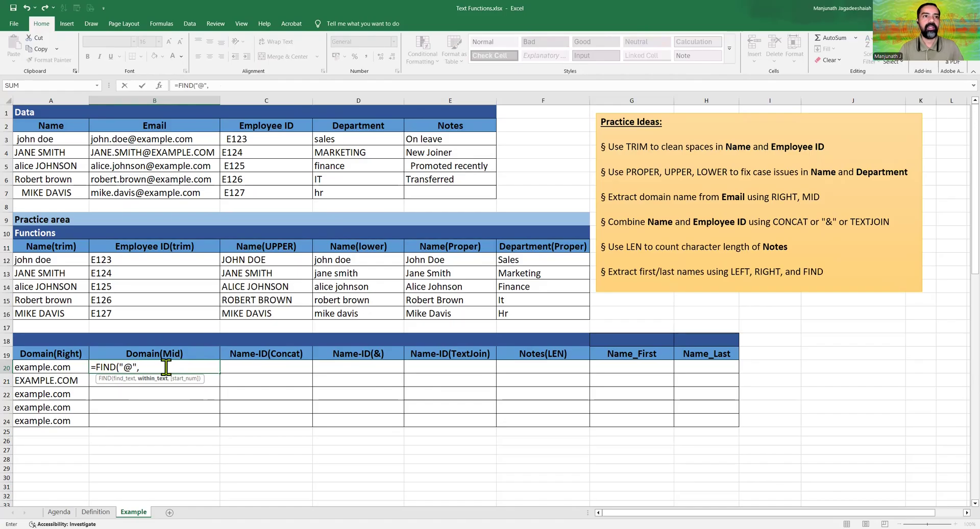
click(170, 140)
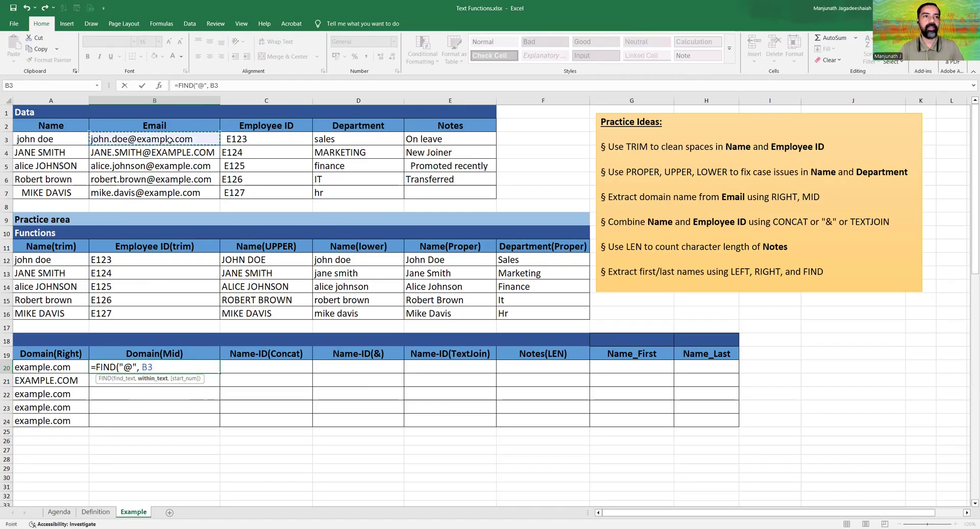
text(, 1)
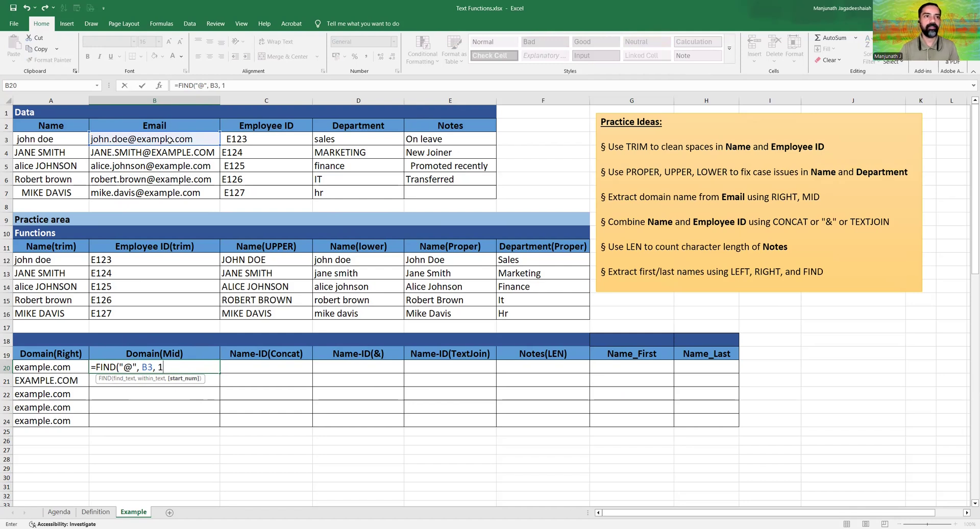
text())
key(Return)
key(Up)
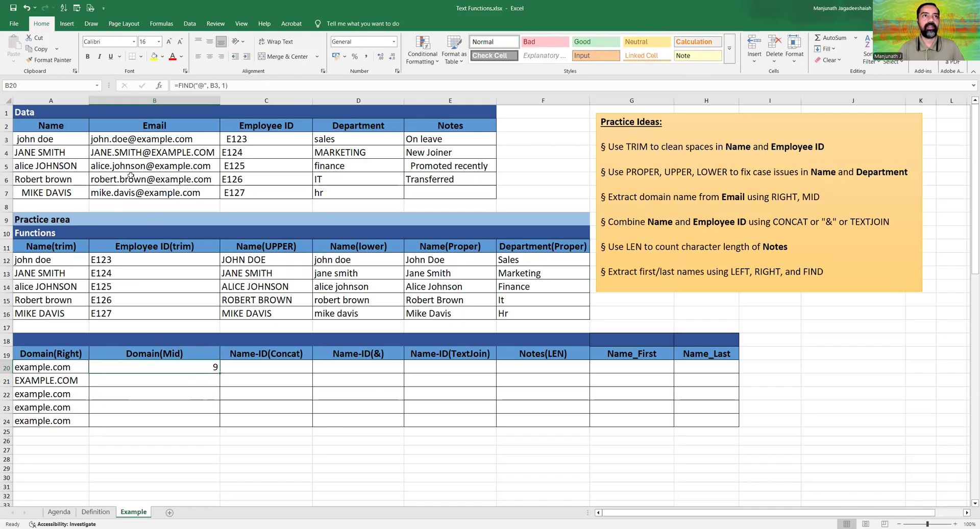
Step: Extend the formula in B20 to =MID(B3, FIND("@", B3, 1)+1, 11) and fill it down to B24
double_click(174, 366)
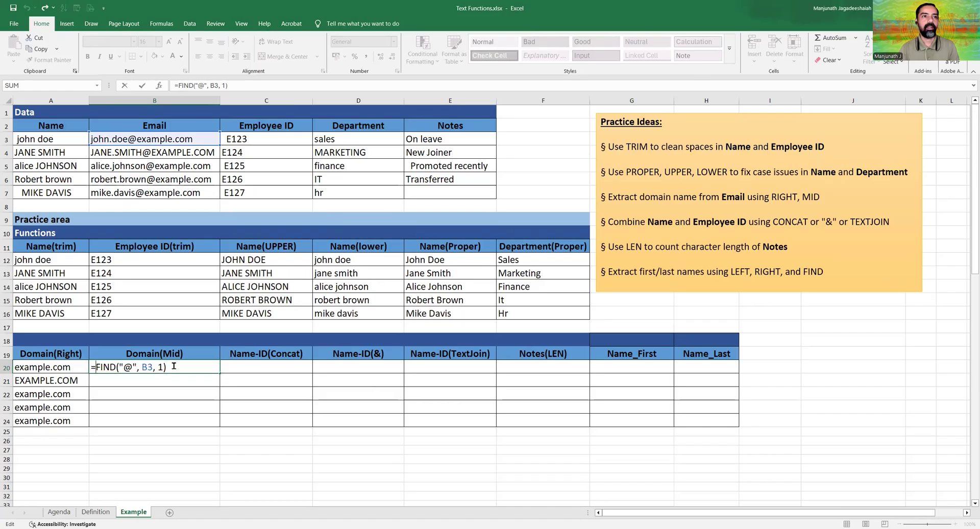
text(mid)
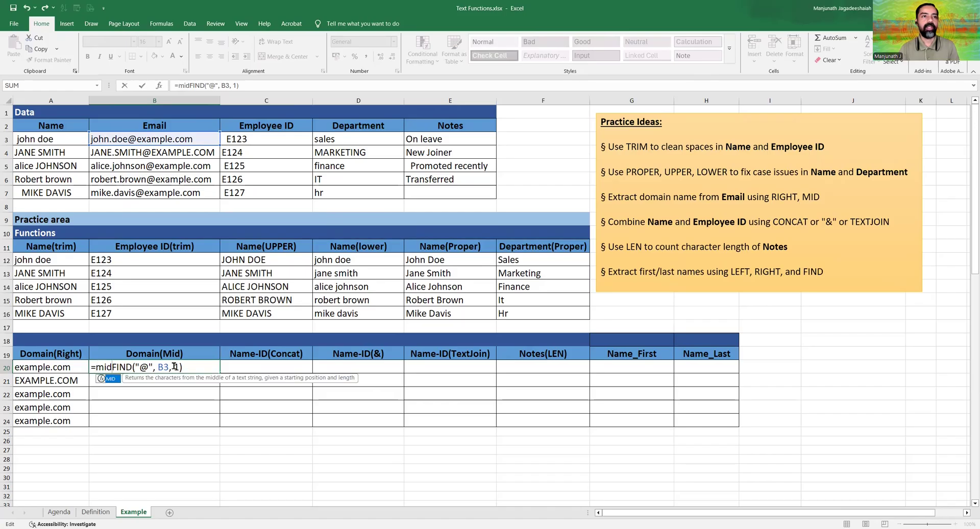
text(()
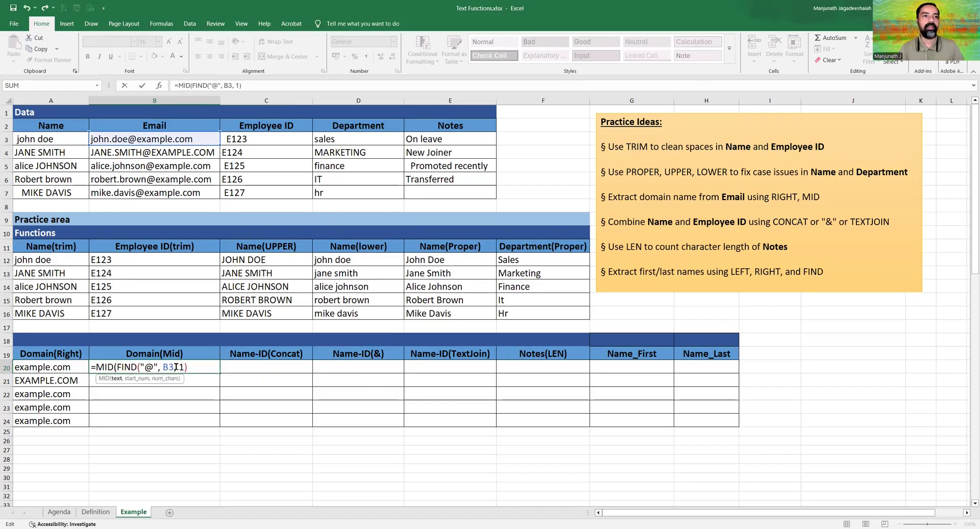
click(134, 139)
text(,)
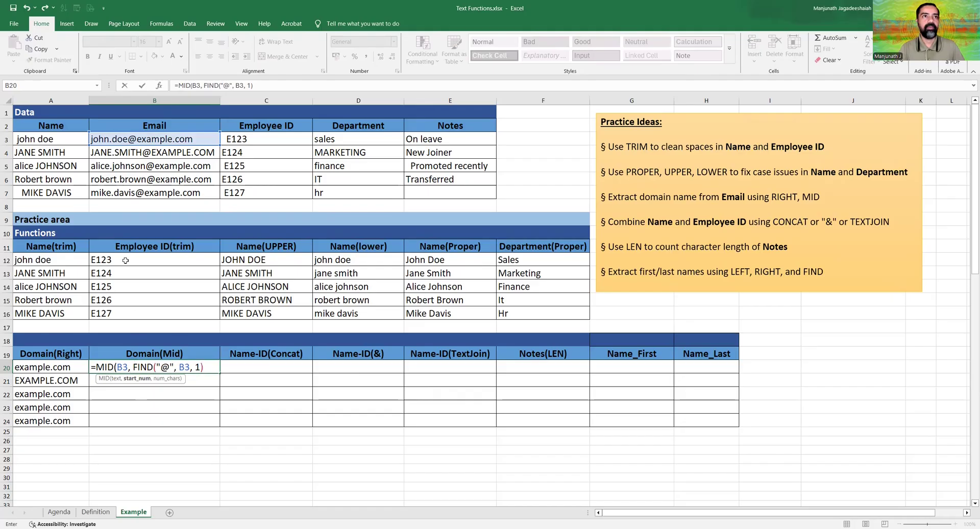
click(211, 366)
text(+1)
text(,)
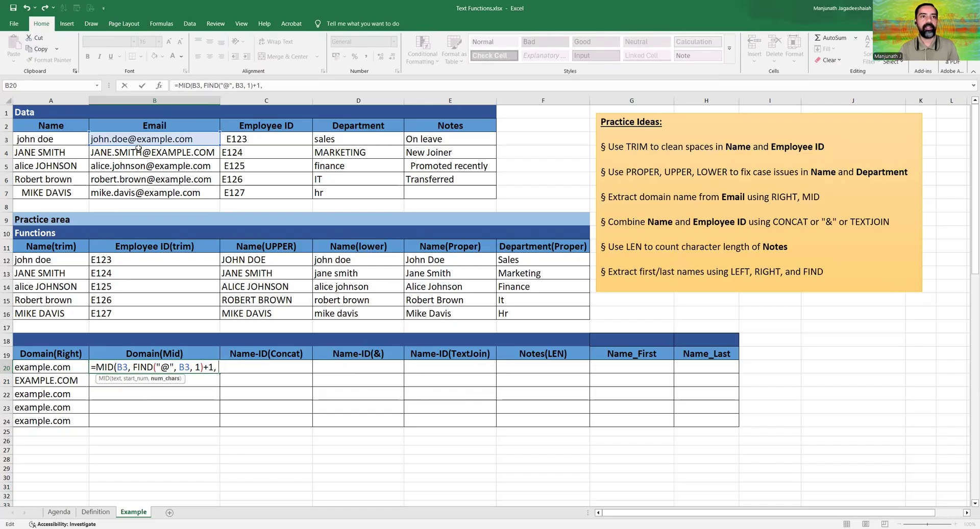
text( 11)
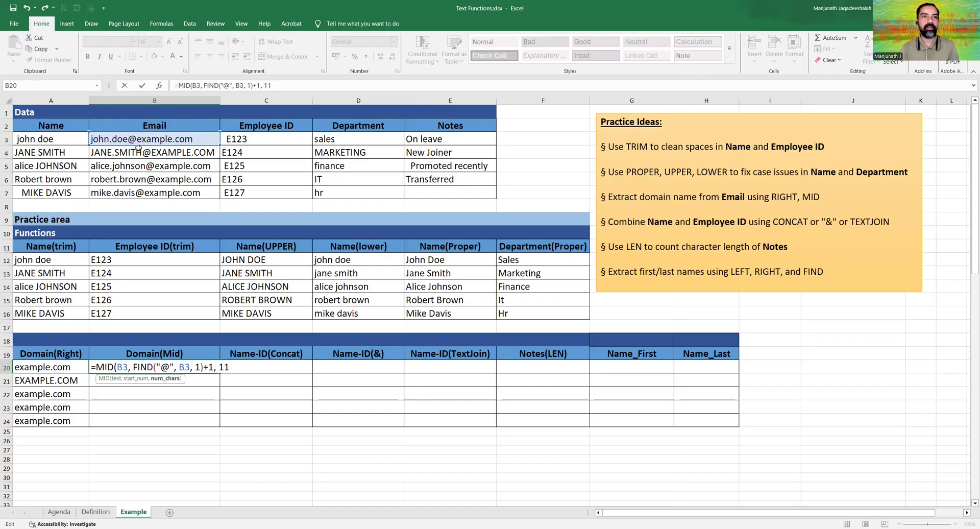
text())
key(ctrl+Return)
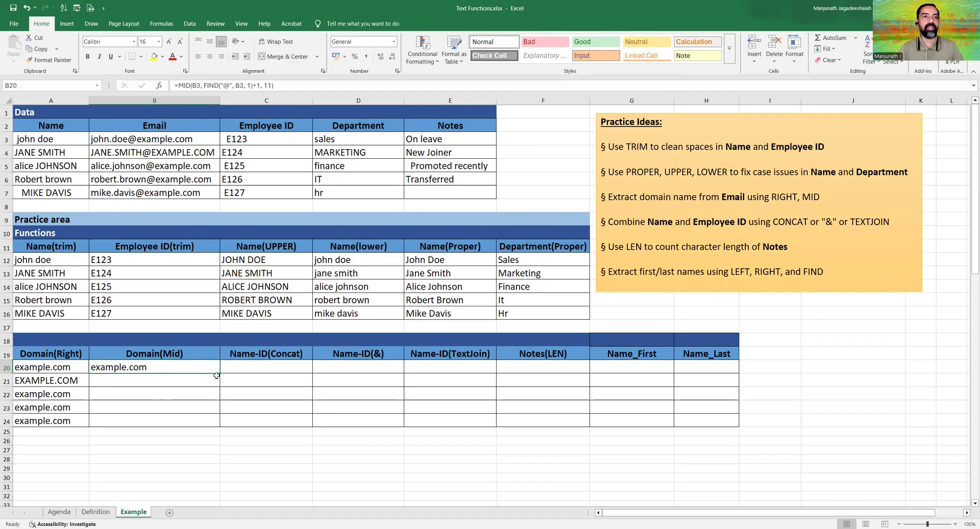
drag(219, 375, 214, 422)
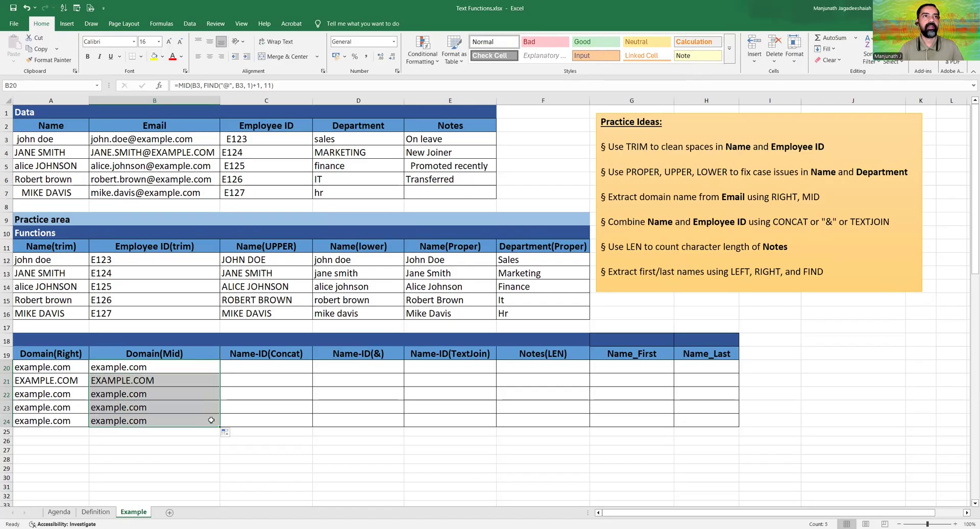
Step: Review the two Domain columns and highlight the practice idea about combining Name and Employee ID
click(151, 394)
click(44, 354)
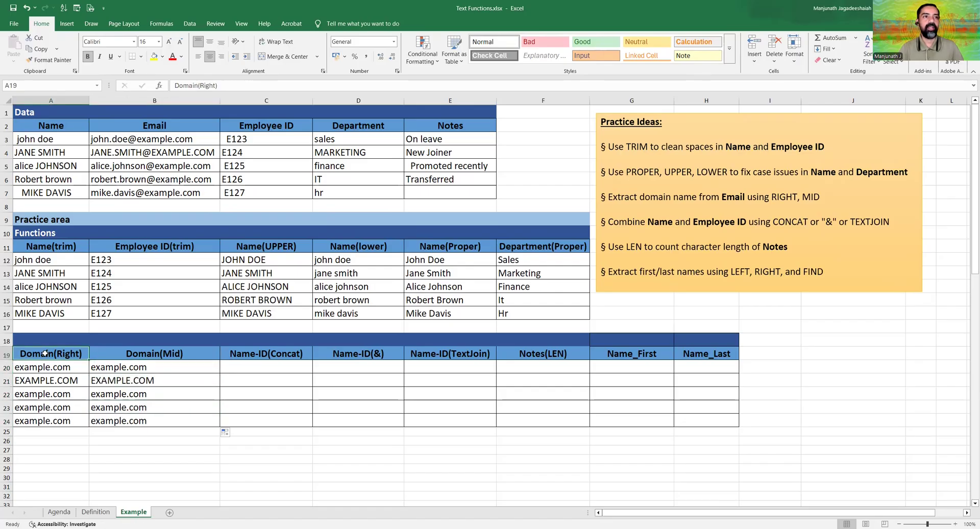
click(119, 356)
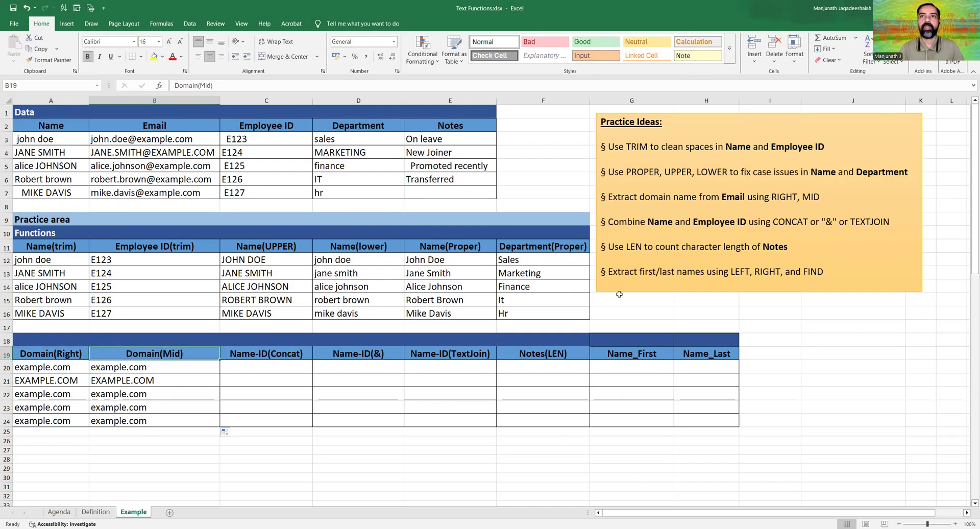
click(611, 222)
drag(609, 223, 893, 222)
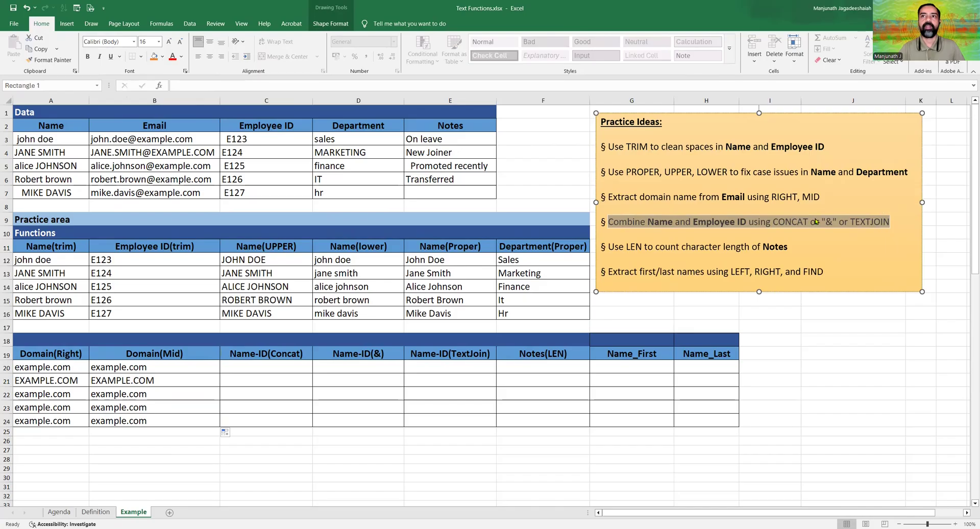
Step: Enter =CONCAT(A12," ",B12) in C20 under Name-ID(Concat) and fill it down to C24
click(252, 370)
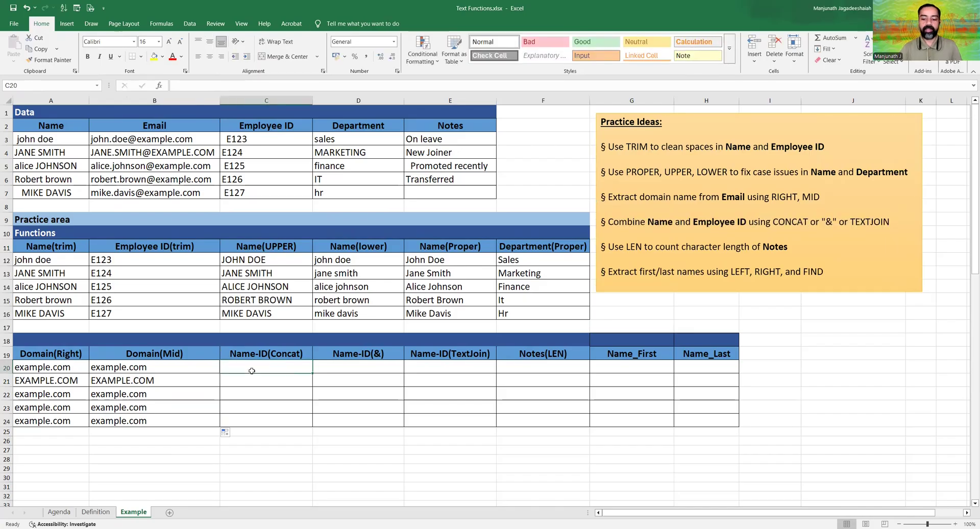
text(=)
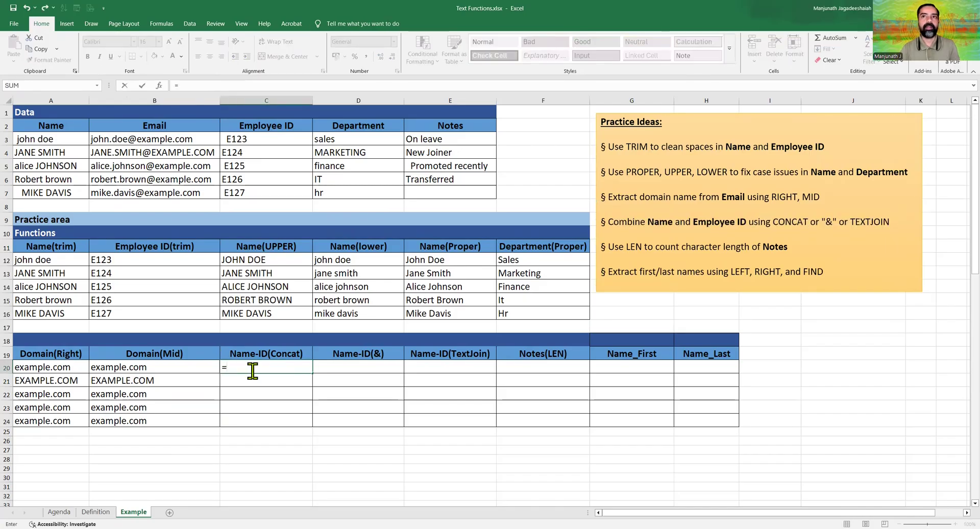
text(concat)
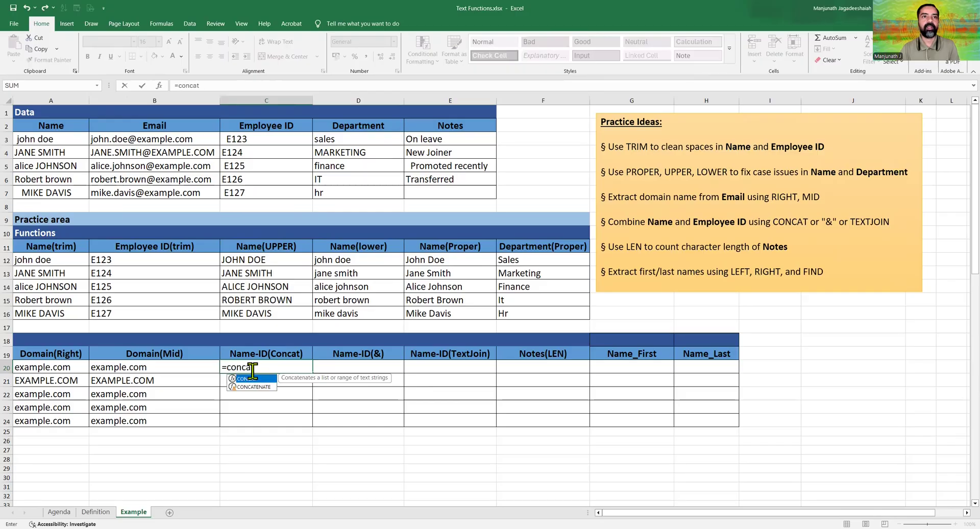
key(Tab)
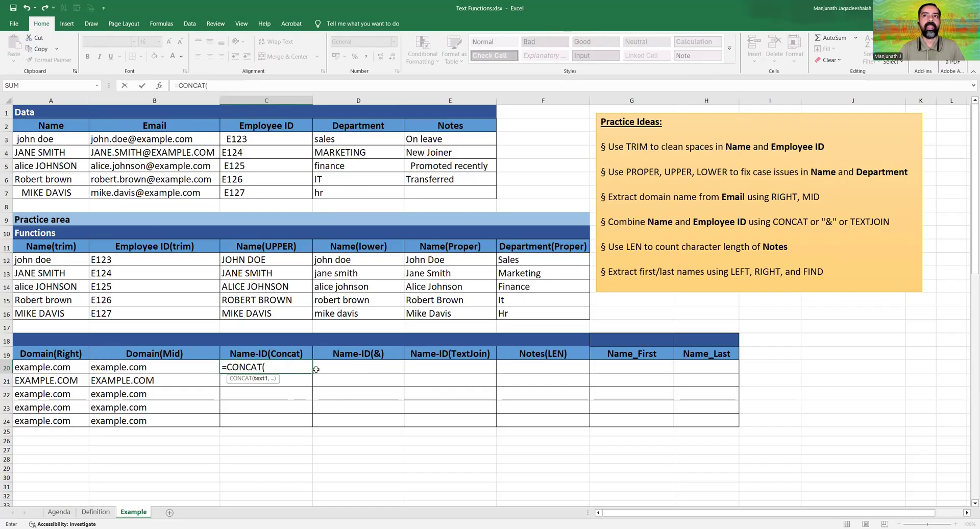
click(63, 260)
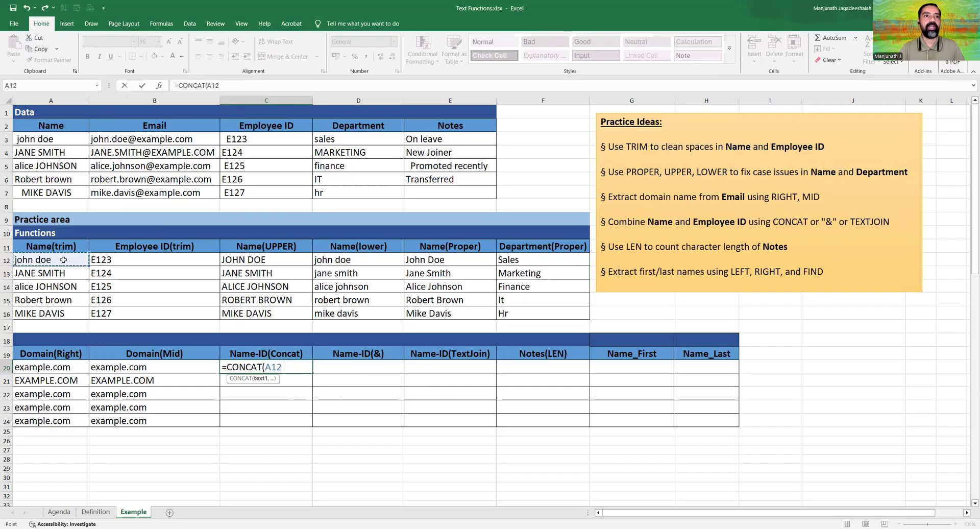
text(,)
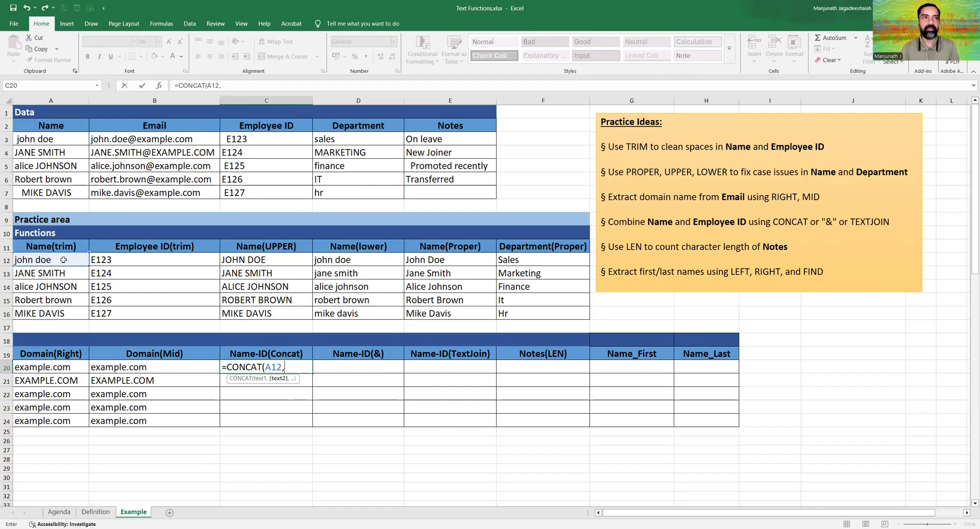
text(" ",)
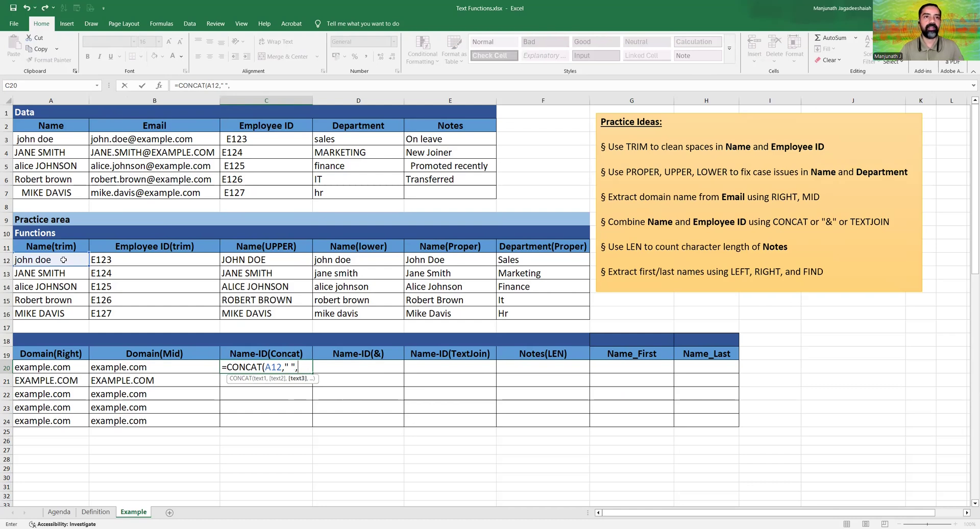
click(173, 260)
text())
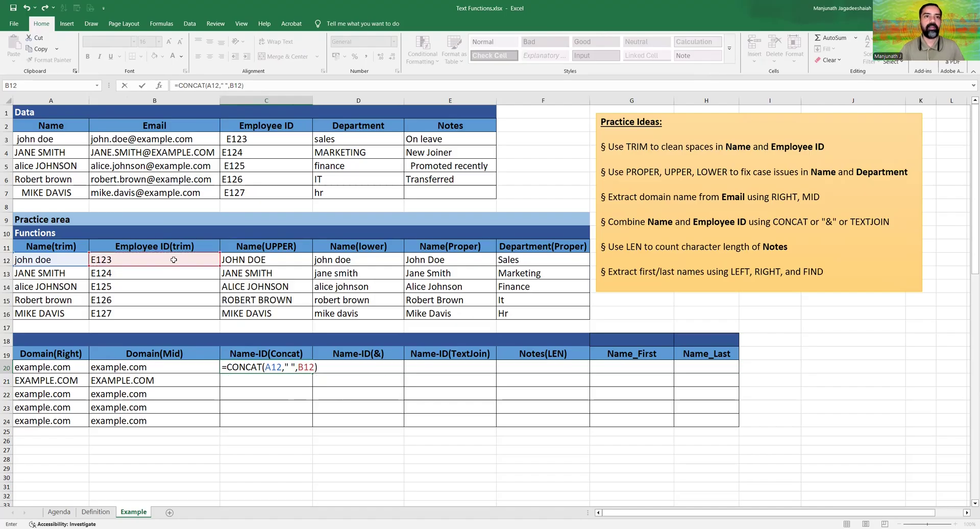
key(Return)
key(Up)
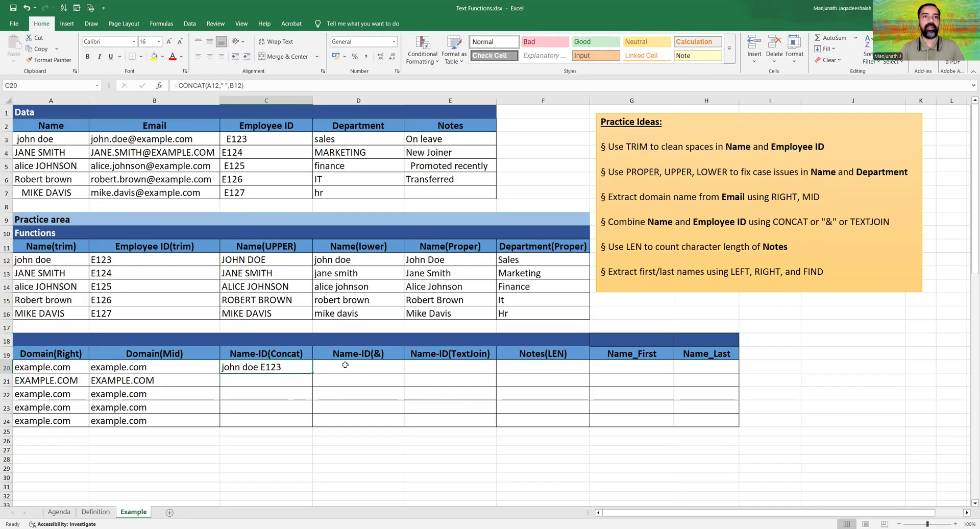
drag(313, 374, 284, 414)
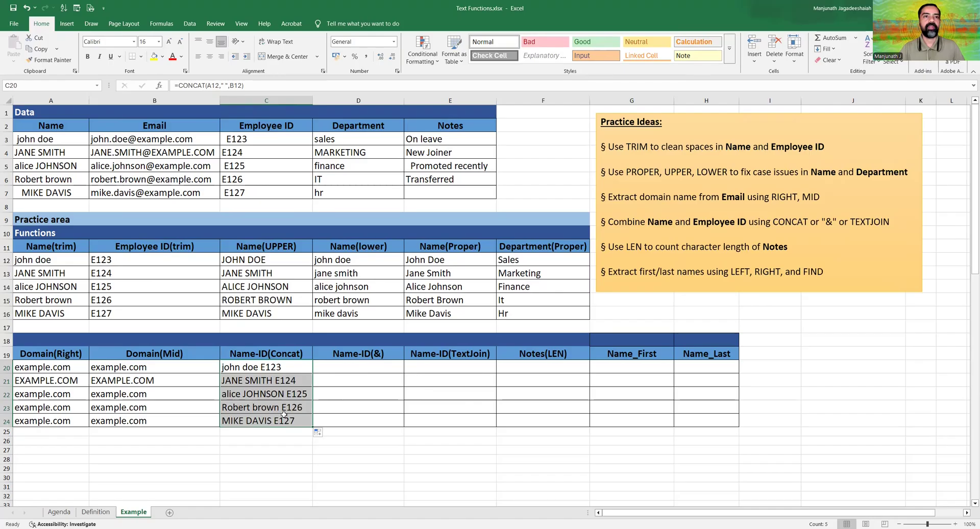
Step: Enter =A12&" "&B12 in D20 under Name-ID(&) and fill it down to D24
click(344, 366)
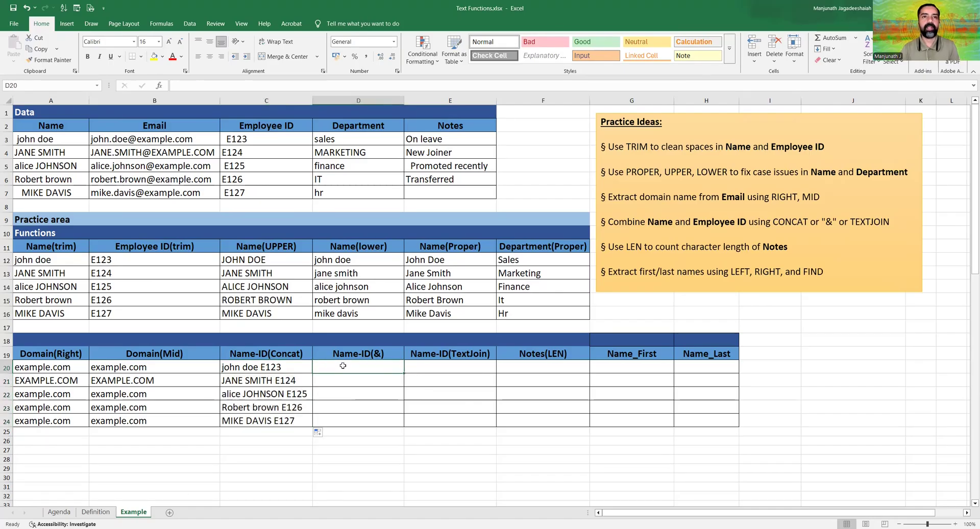
text(=)
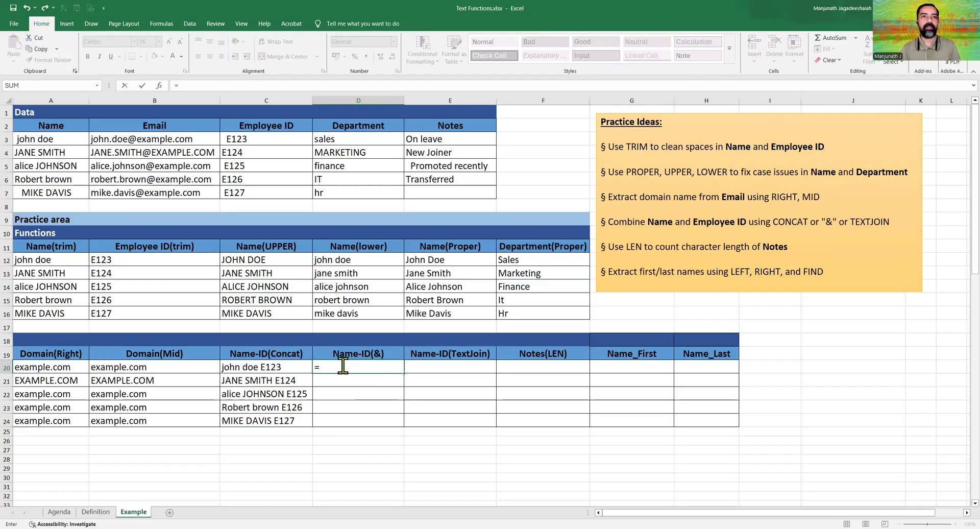
click(63, 261)
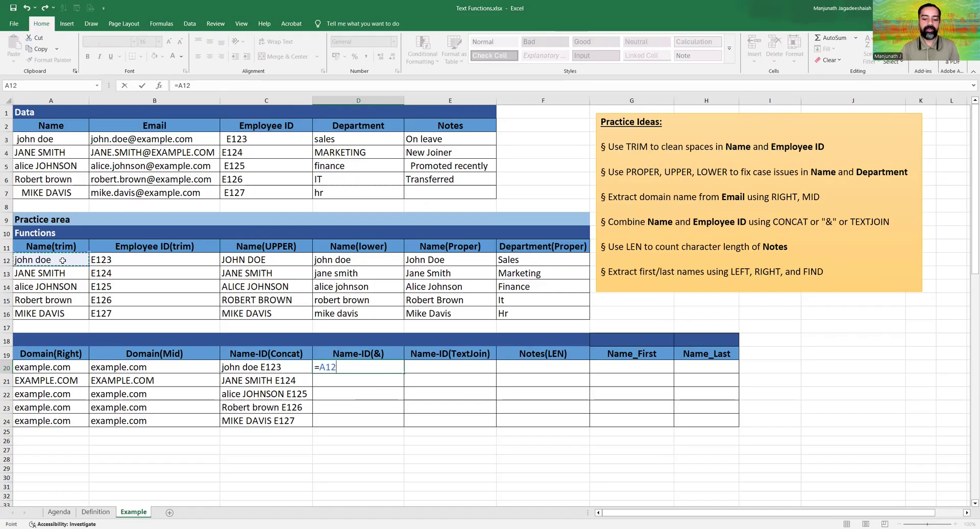
text(&)
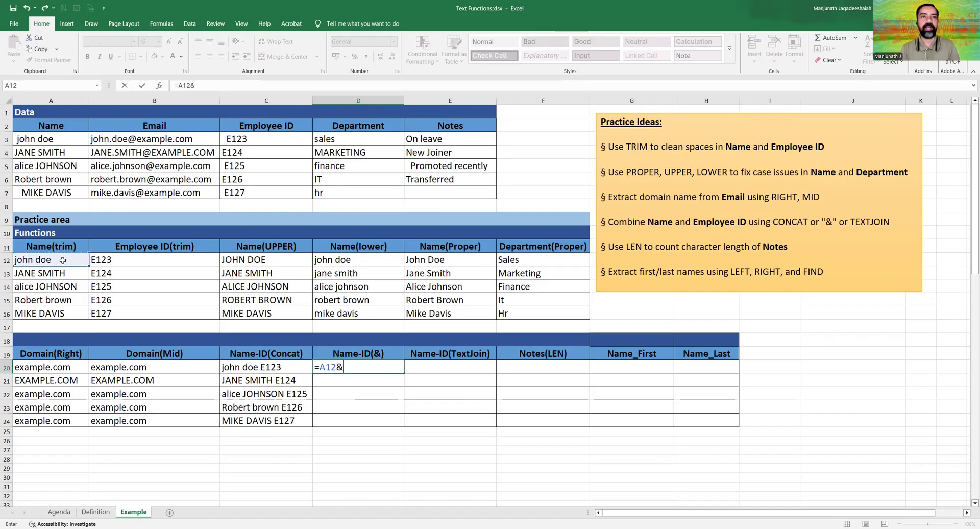
text(")
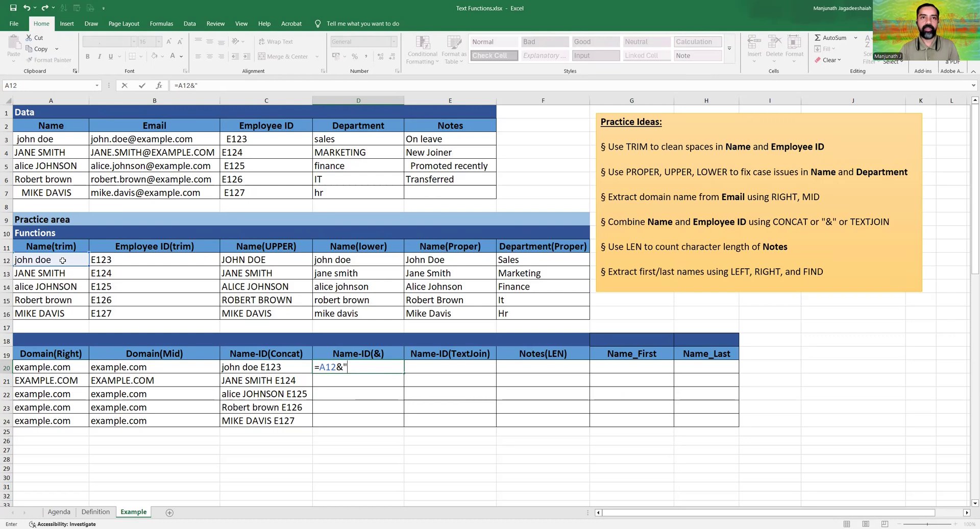
text( ")
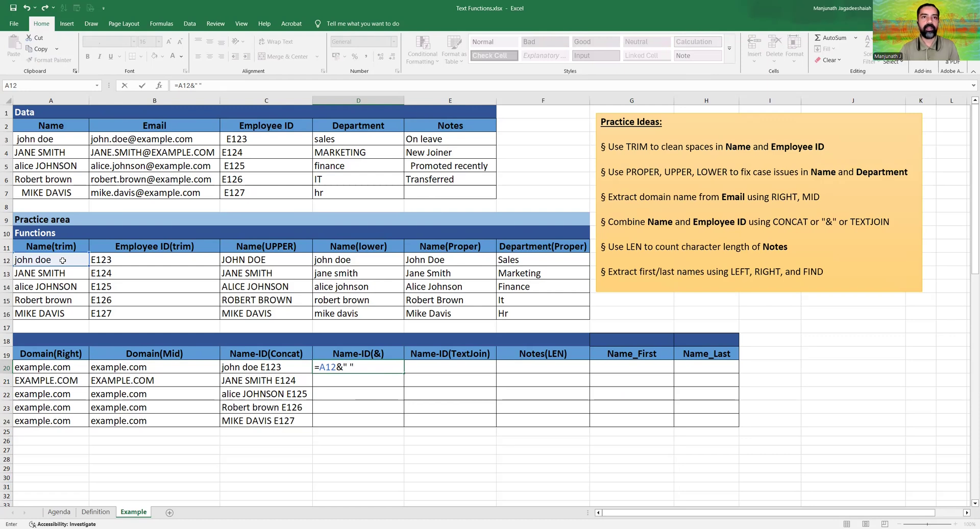
text(&)
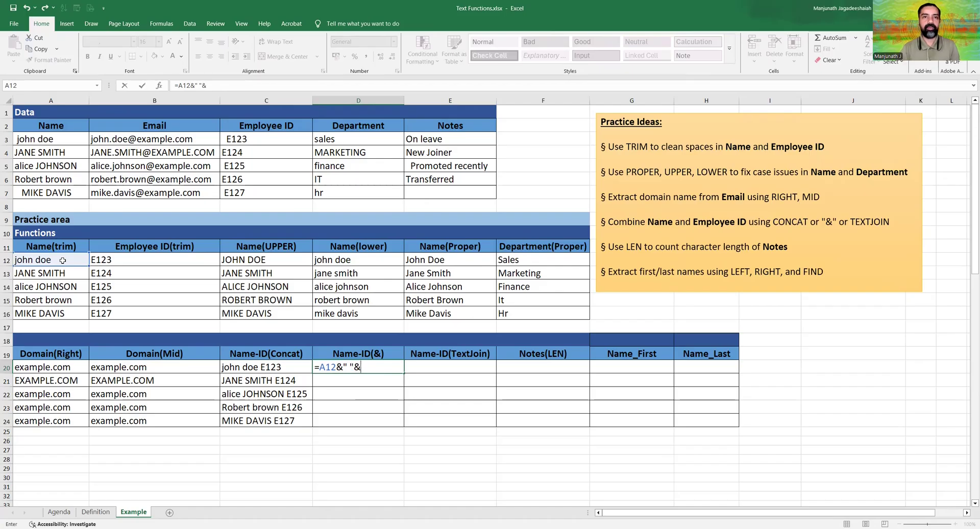
click(163, 260)
key(Return)
key(Up)
key(Left)
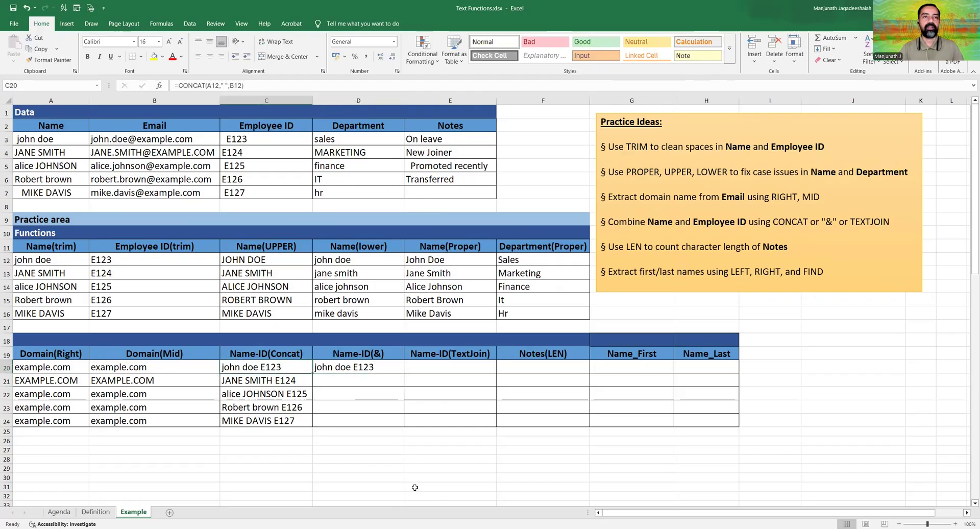
click(384, 367)
drag(402, 372, 398, 419)
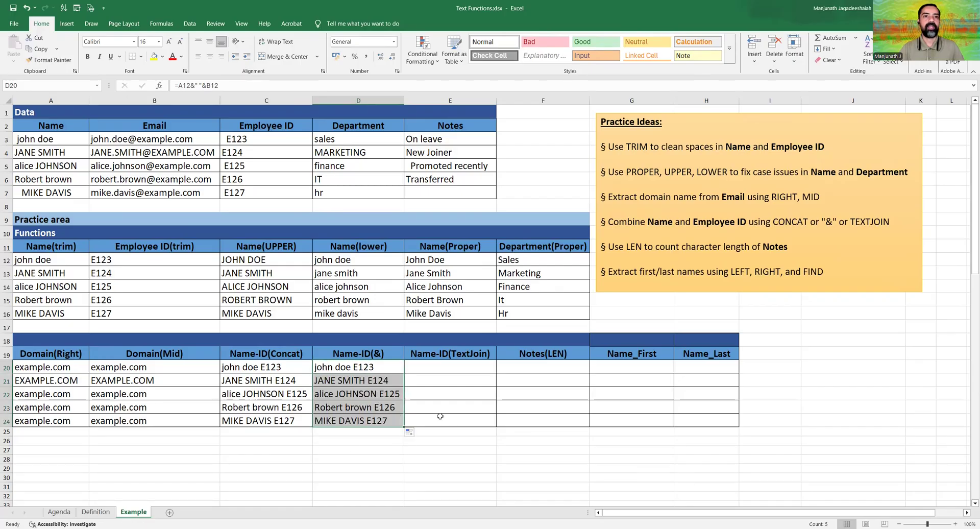
Step: Enter =TEXTJOIN(" ",TRUE, A12,B12) in E20 under Name-ID(TextJoin) and fill it down to E24
click(450, 369)
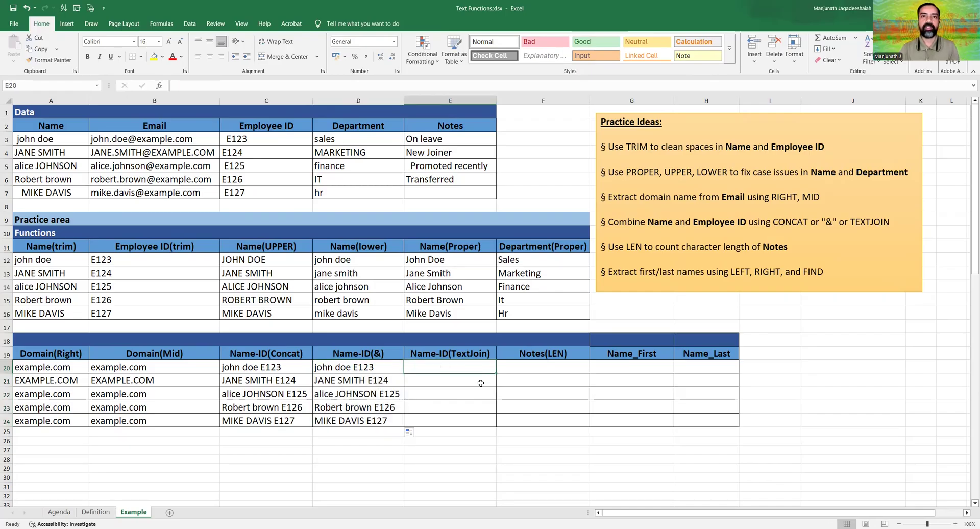
text(=)
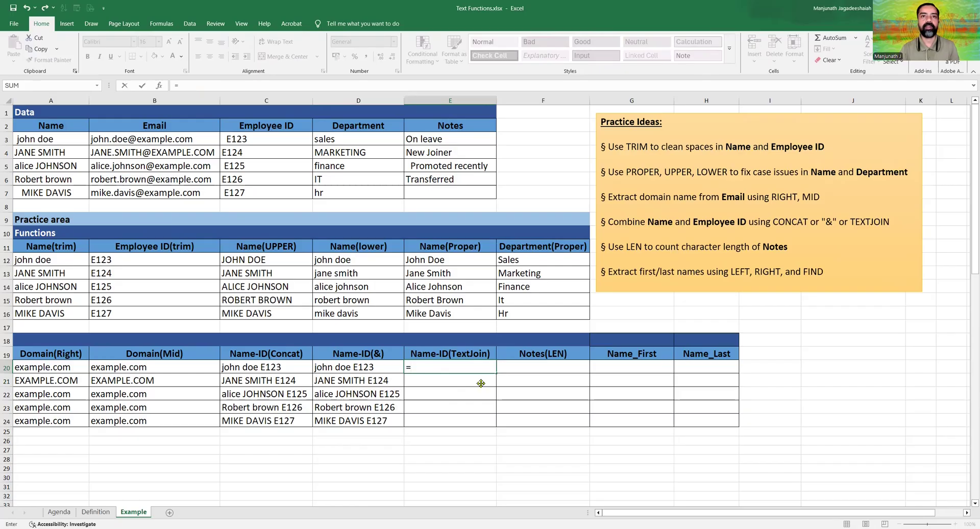
text(textjoin)
key(Tab)
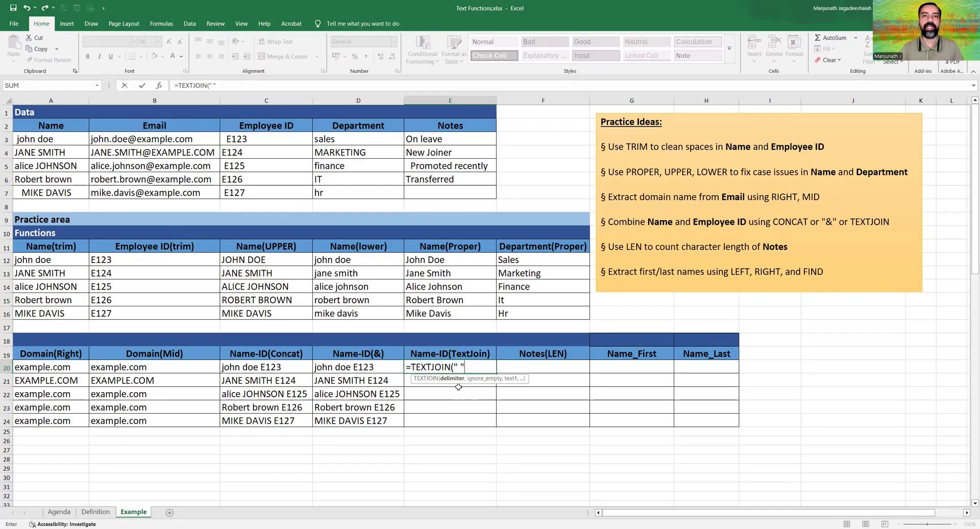
text(,)
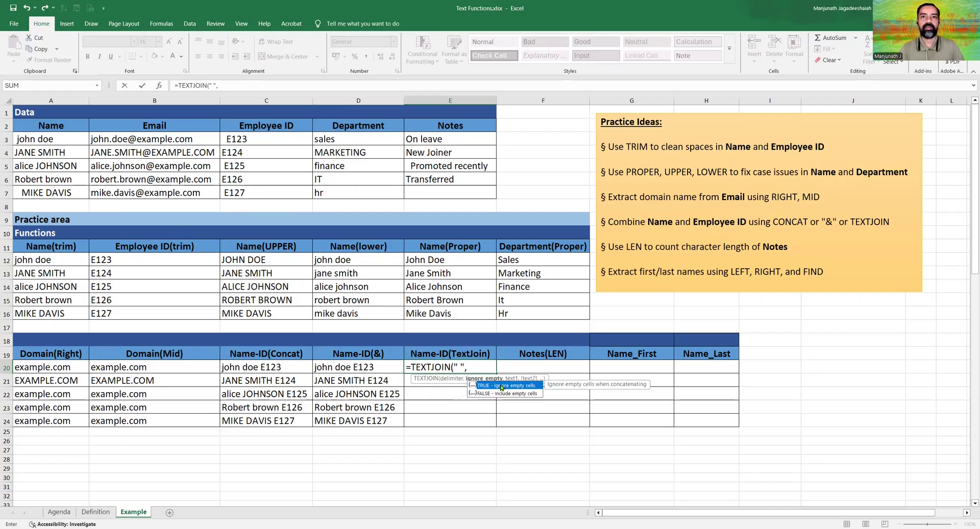
key(Tab)
text(,)
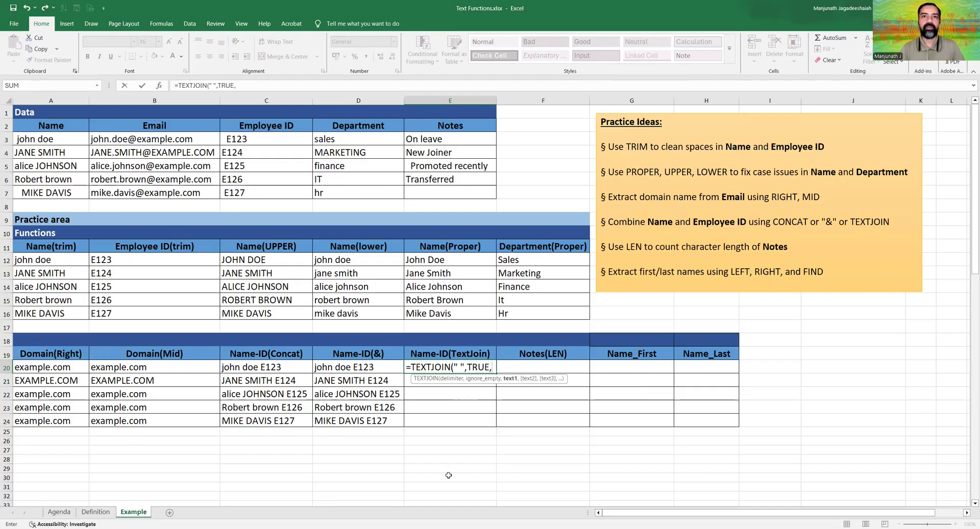
click(52, 261)
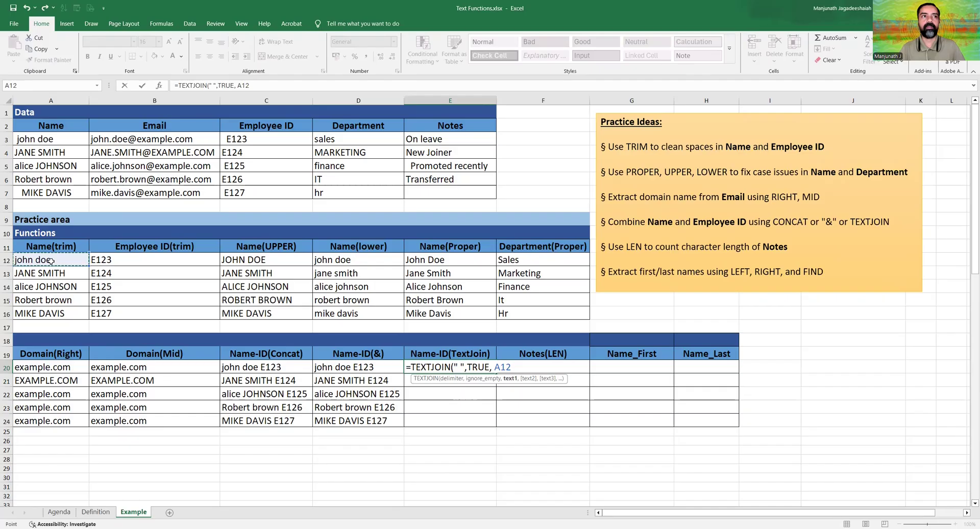
text(,)
click(138, 261)
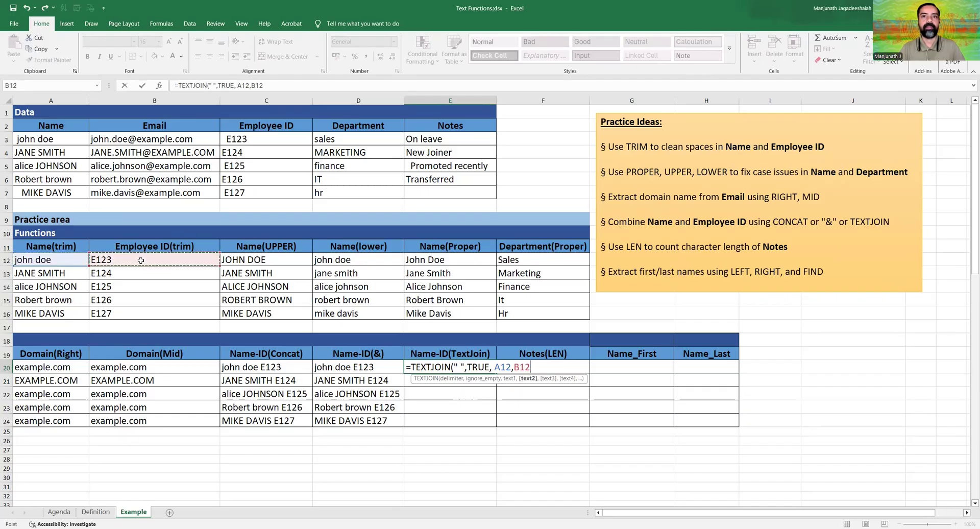
text())
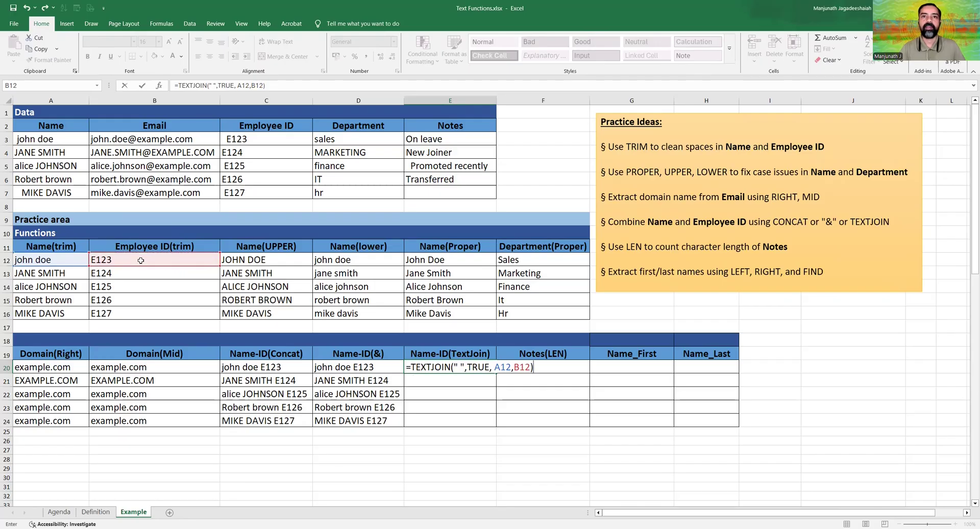
key(ctrl+Return)
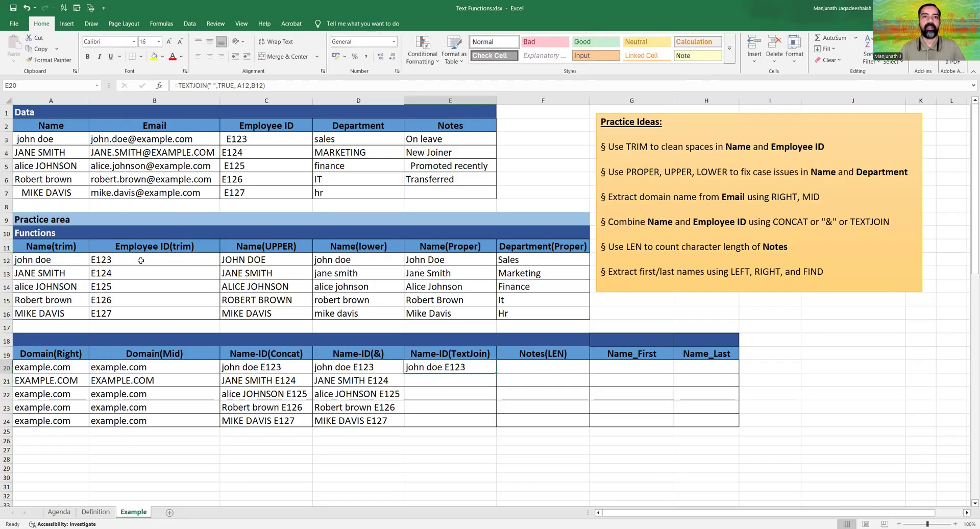
drag(495, 373, 488, 420)
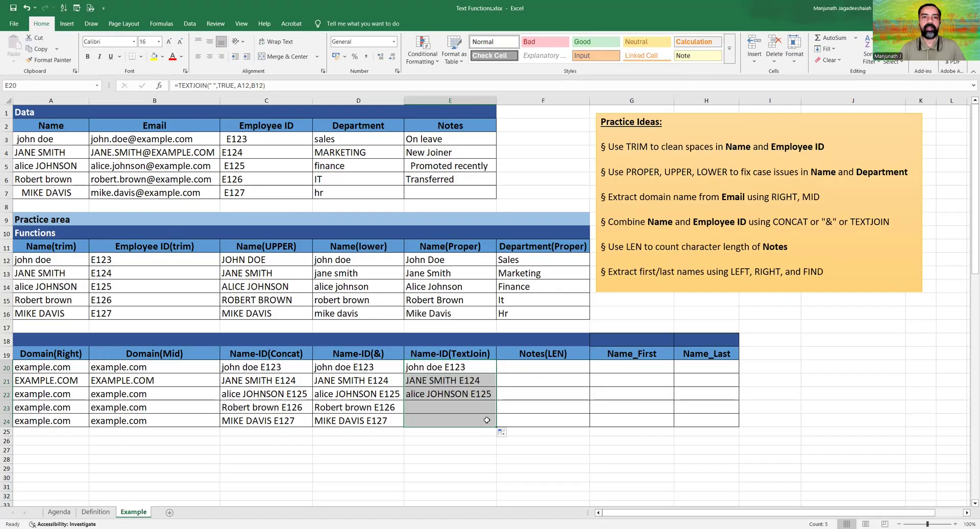
Step: Compare the three Name-ID columns and highlight the practice idea about using LEN to count the length of Notes
click(448, 418)
click(245, 357)
drag(251, 364, 438, 414)
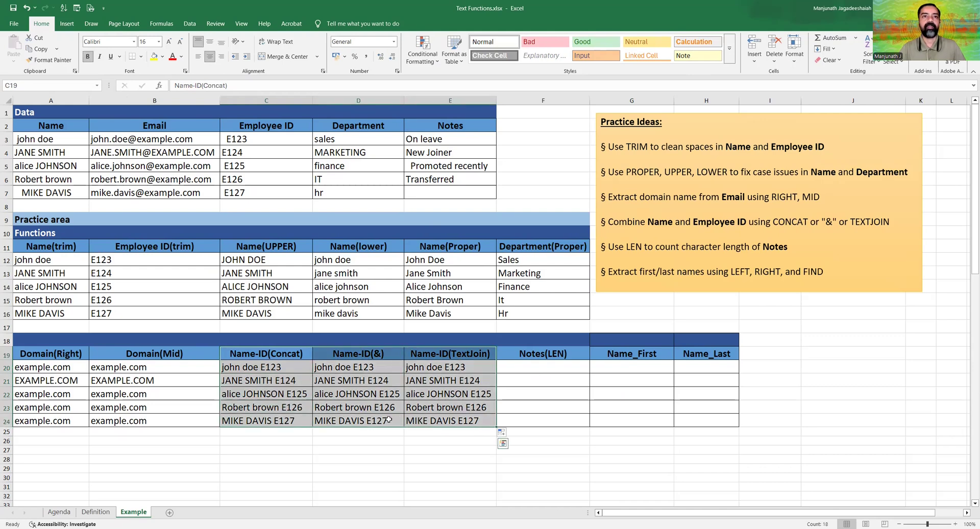
click(281, 356)
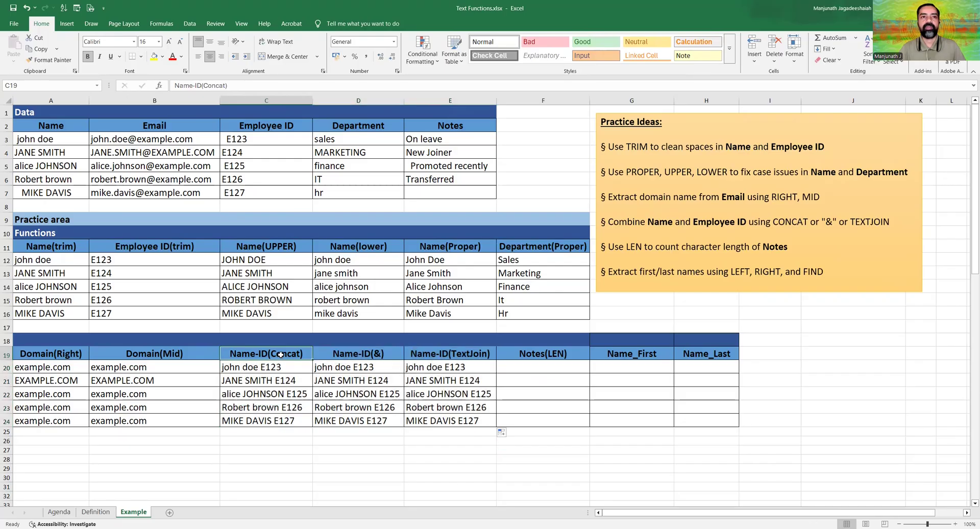
click(369, 357)
click(450, 356)
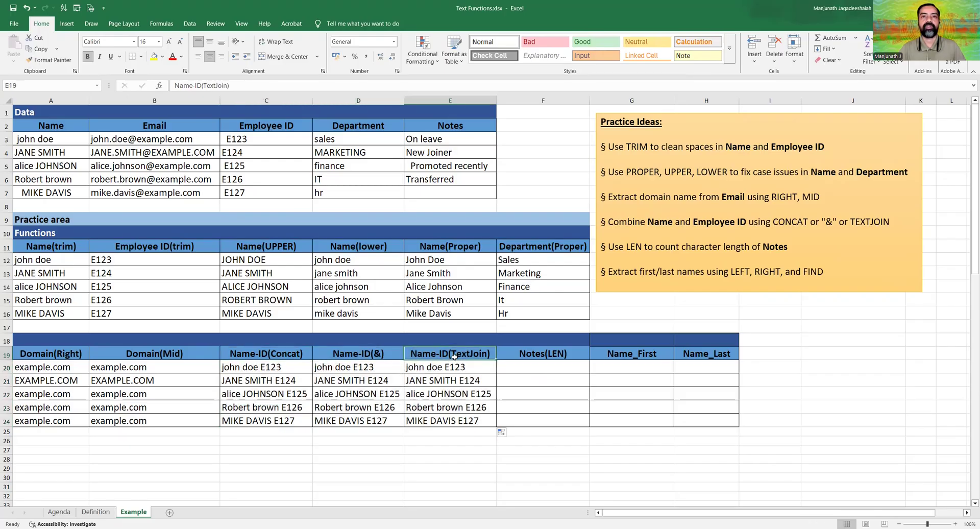
click(356, 354)
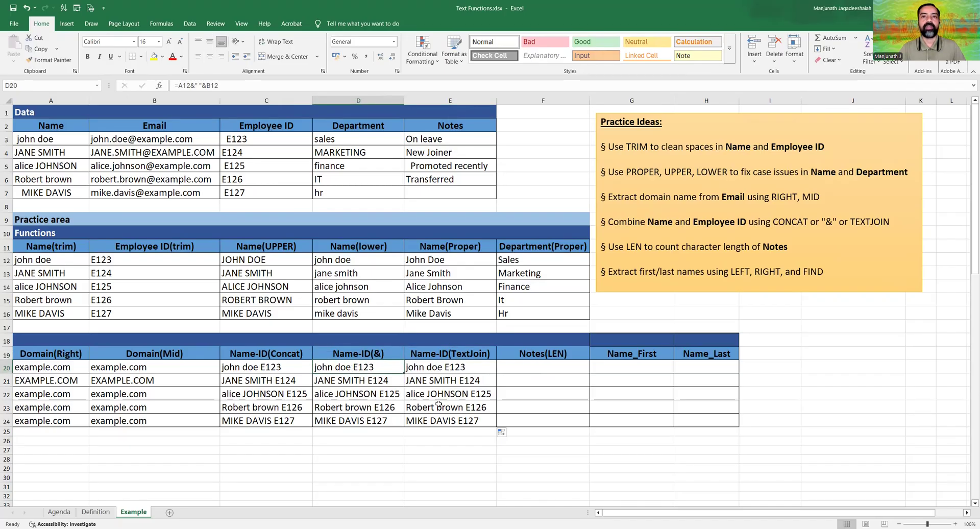
click(643, 245)
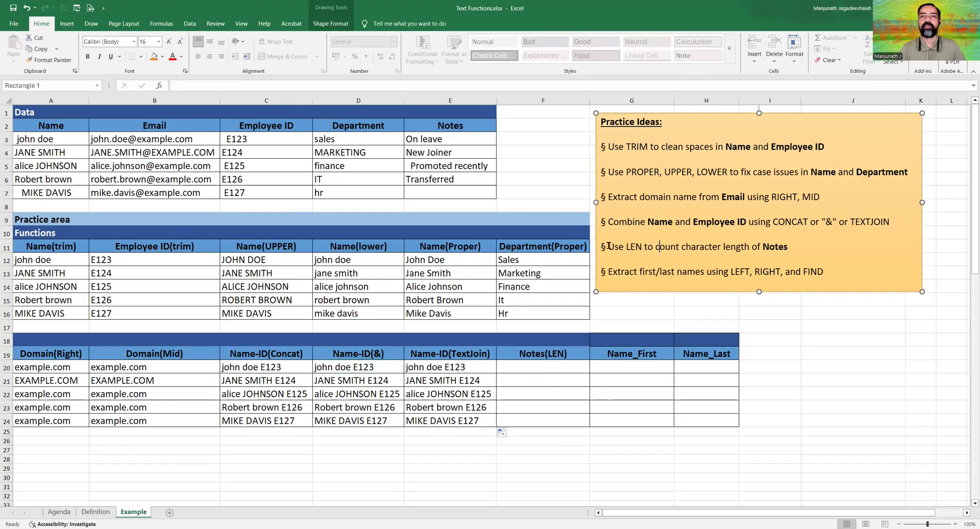
drag(609, 246, 789, 248)
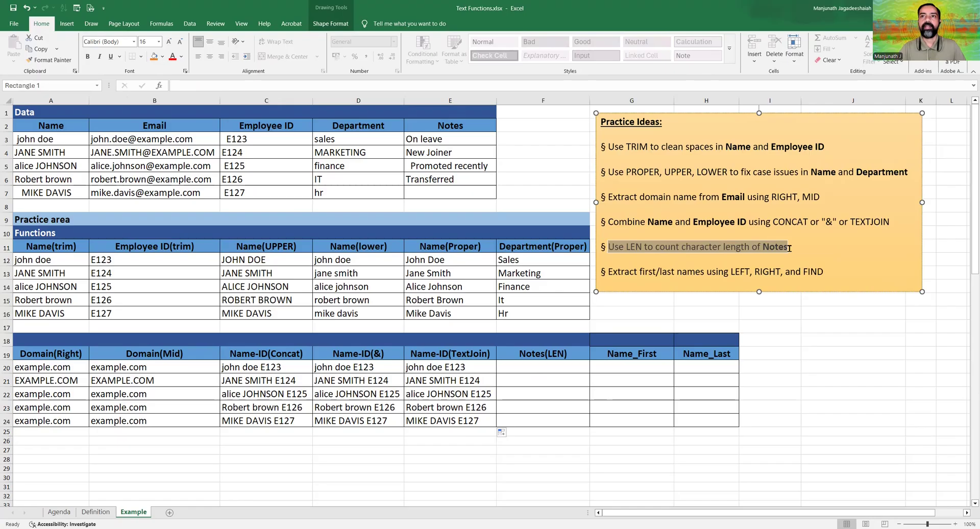
Step: Enter =LEN(E3) in F20 under Notes(LEN) and fill it down to F24
click(534, 368)
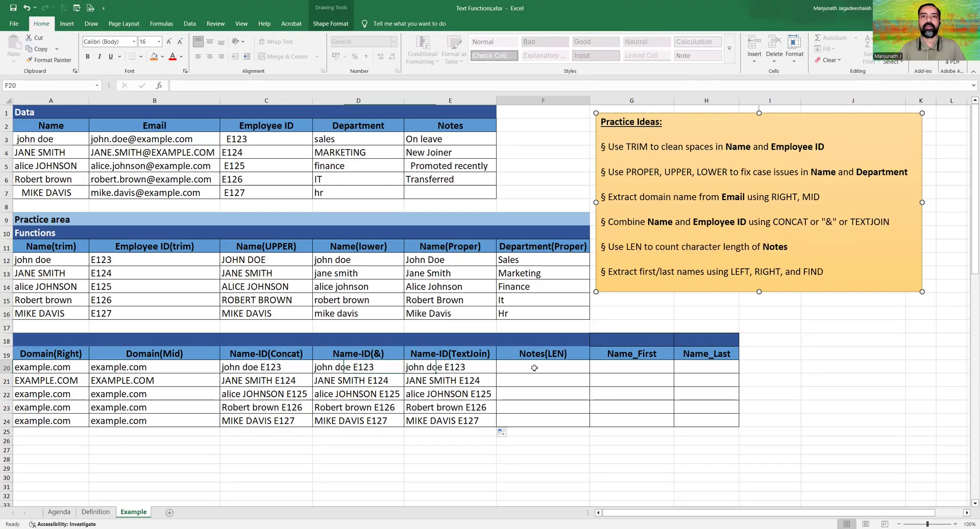
click(534, 368)
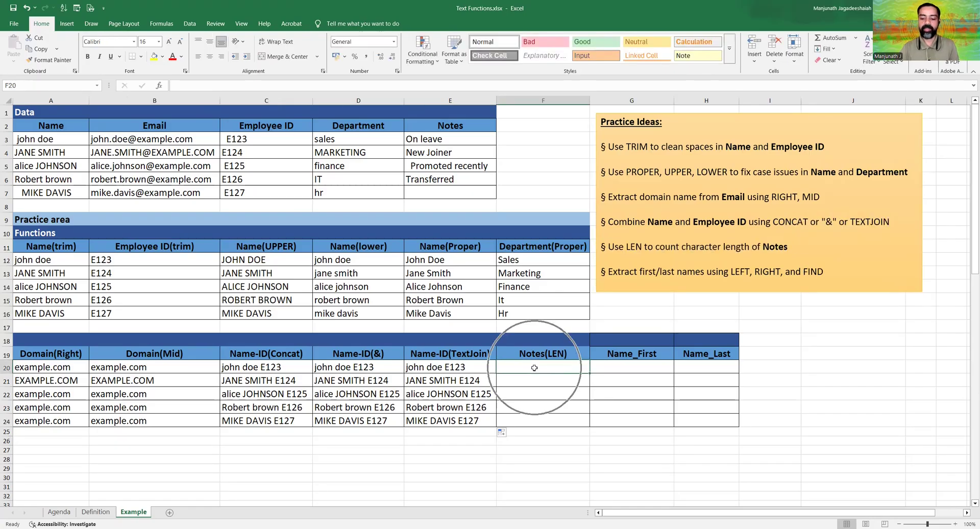
text(=)
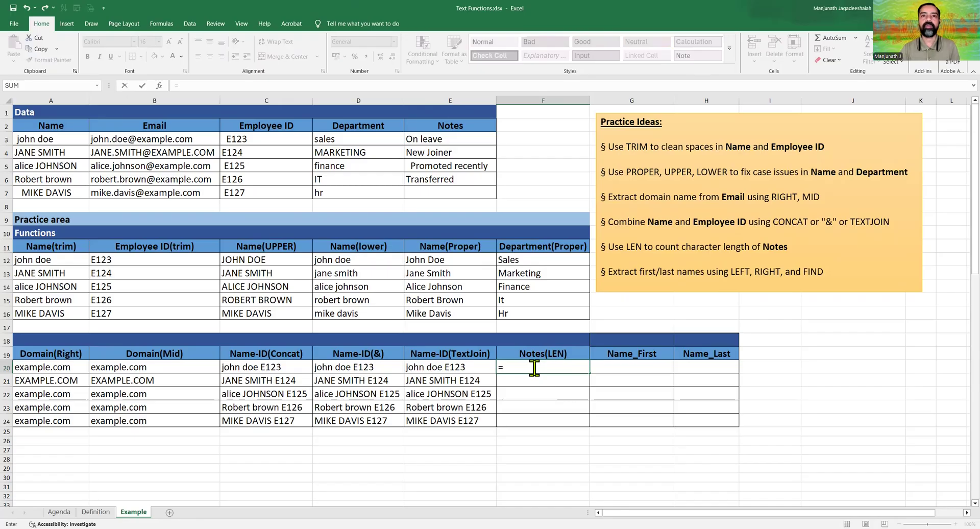
text(LEN()
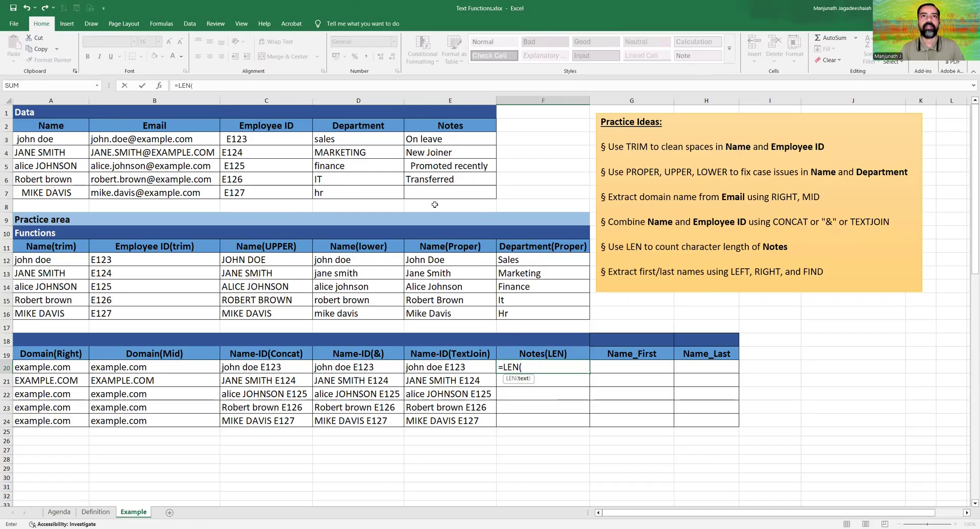
click(454, 141)
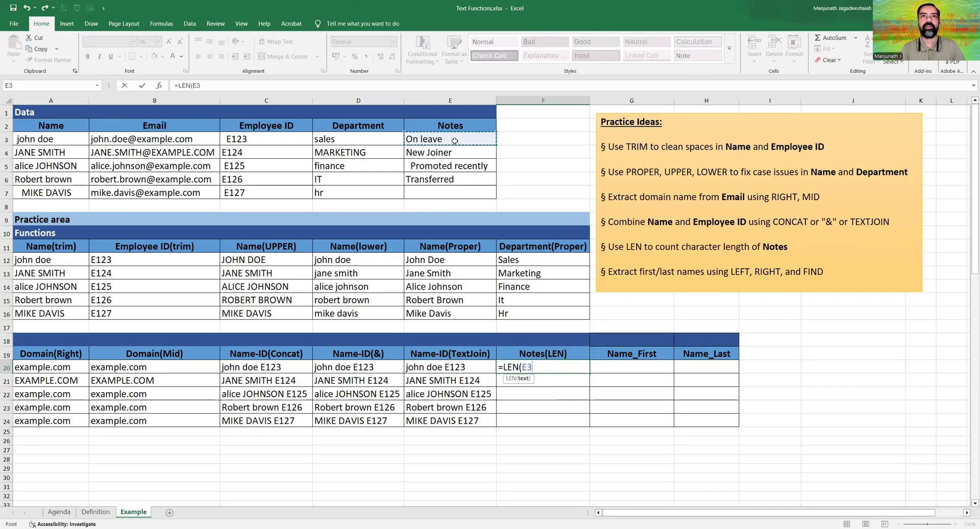
text())
key(Return)
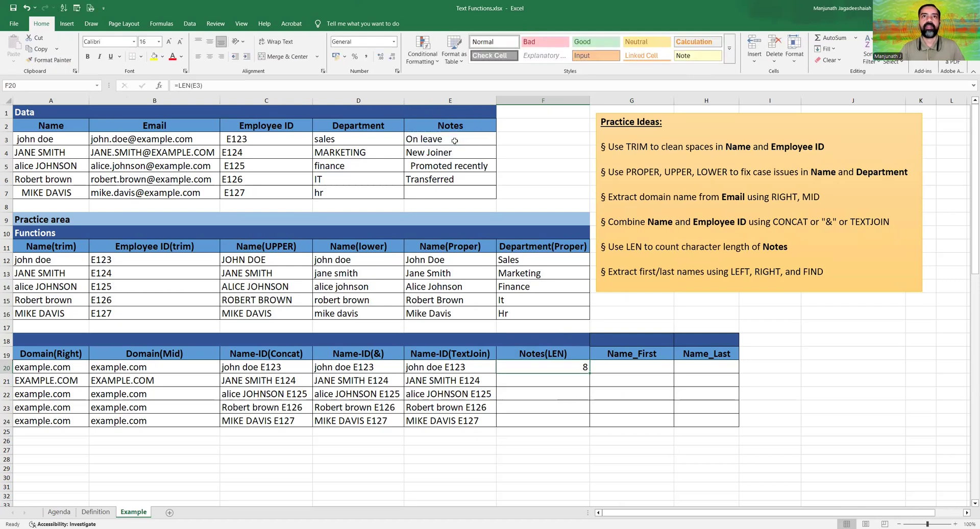
click(454, 141)
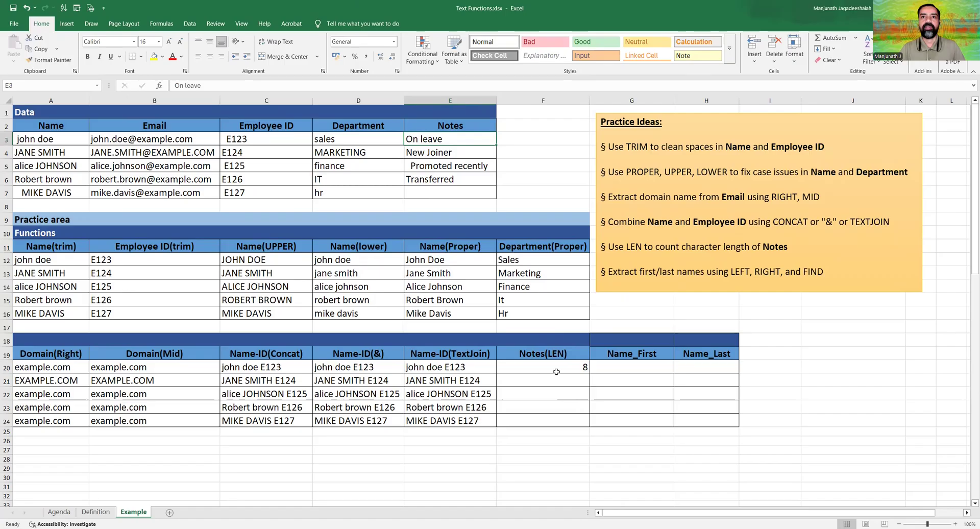
click(581, 369)
drag(590, 372, 582, 422)
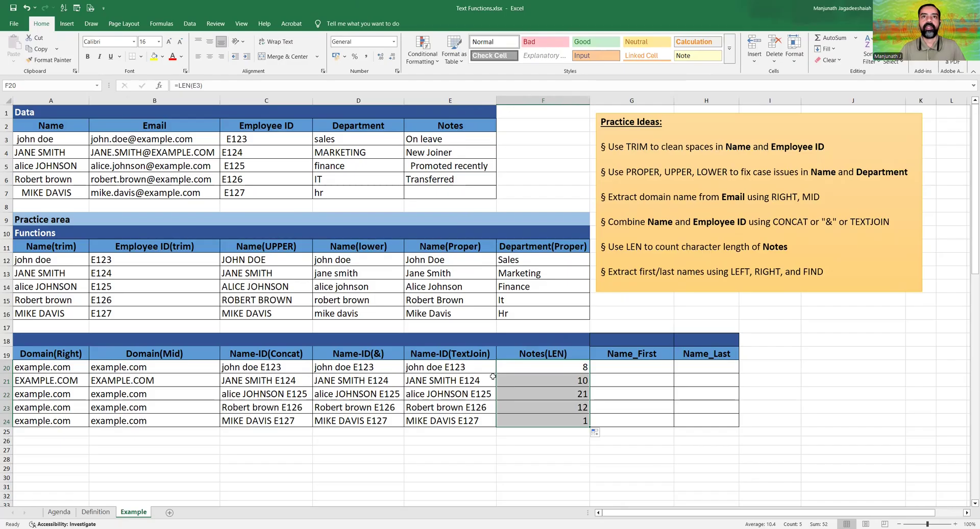
Step: Check the LEN formula in F24 against the contents of Notes cell E7, and read the practice idea about extracting first/last names
click(540, 420)
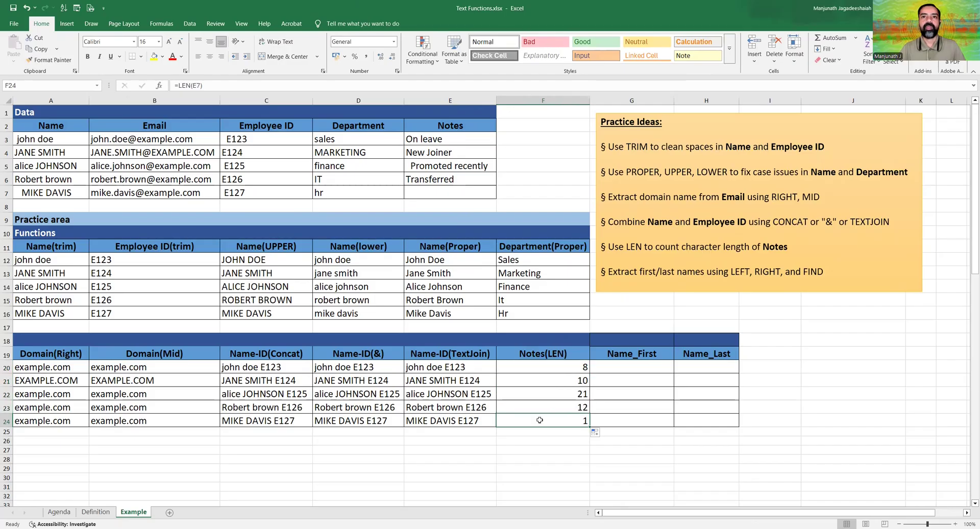
double_click(456, 192)
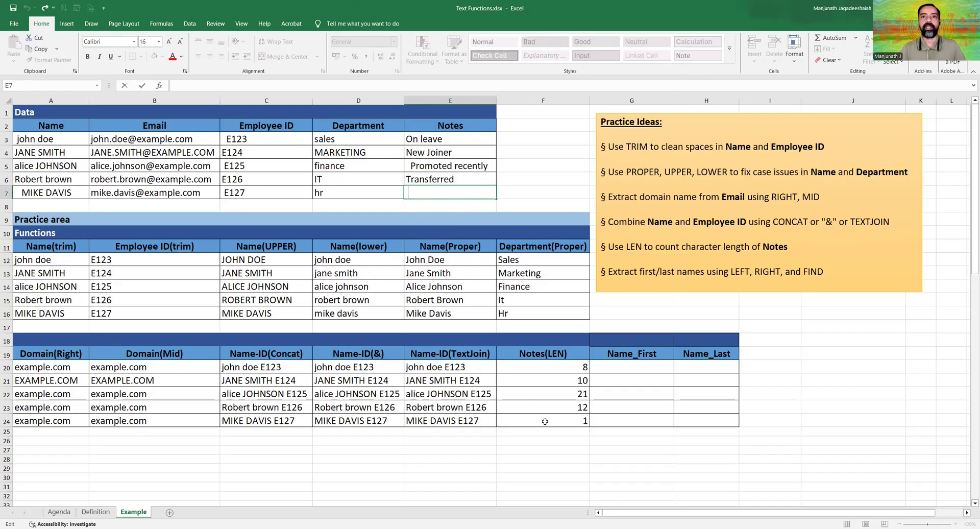
click(634, 271)
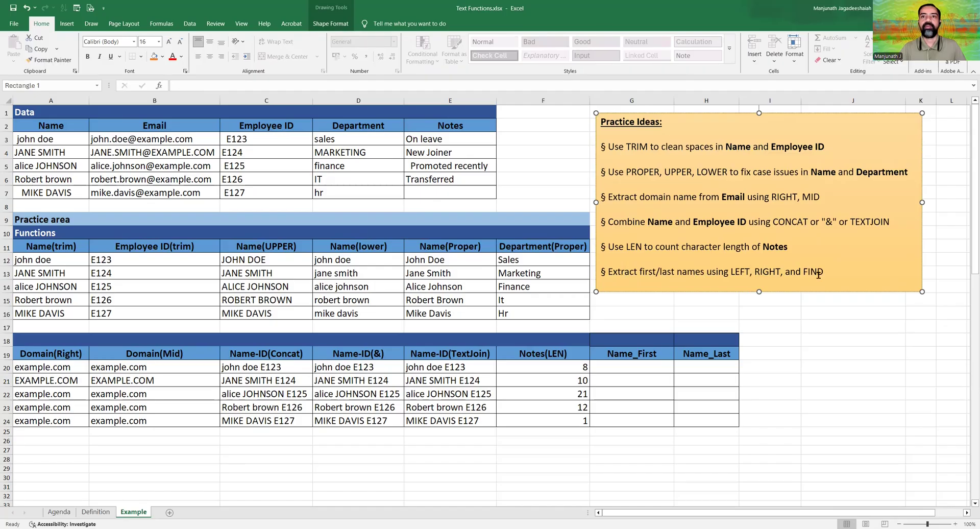
key(alt+Tab)
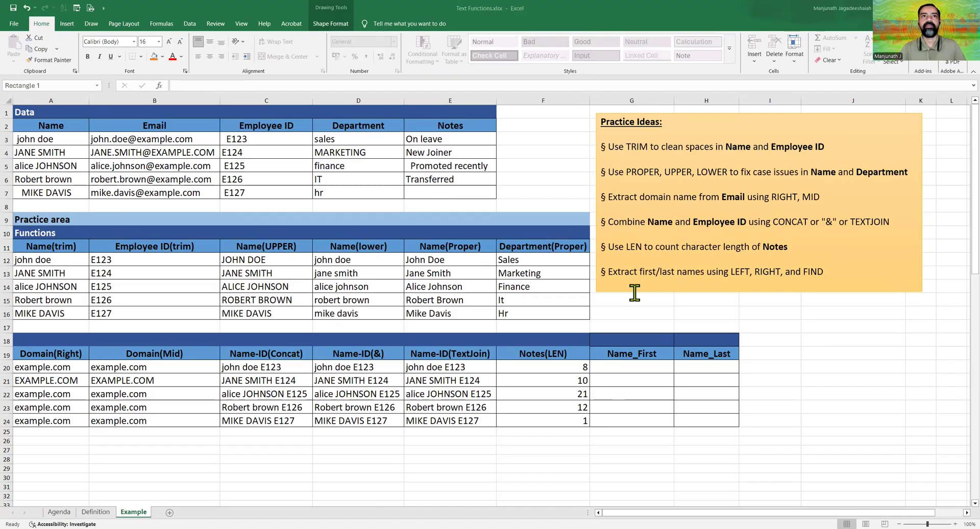
Step: Enter =FIND(" ", A12, 1) in G20 under Name_First to locate the space in the trimmed name
click(618, 368)
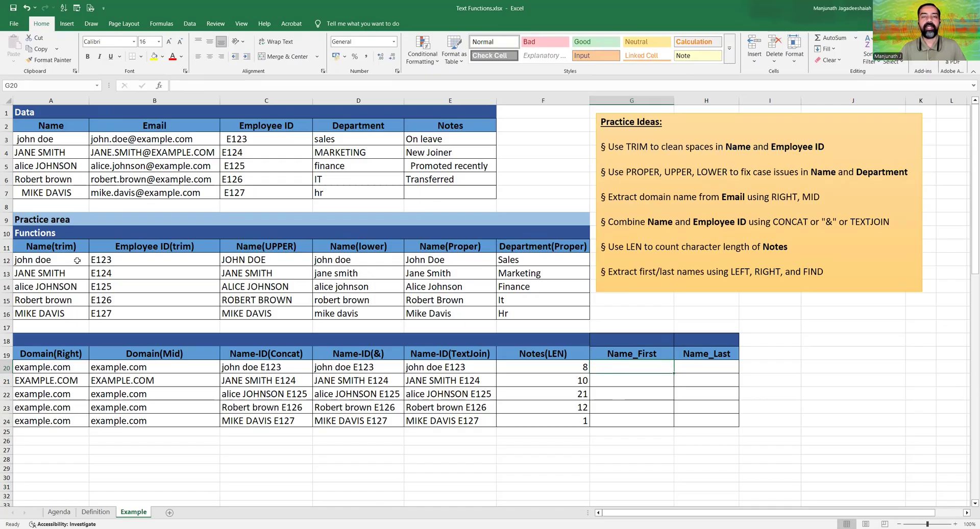
click(61, 260)
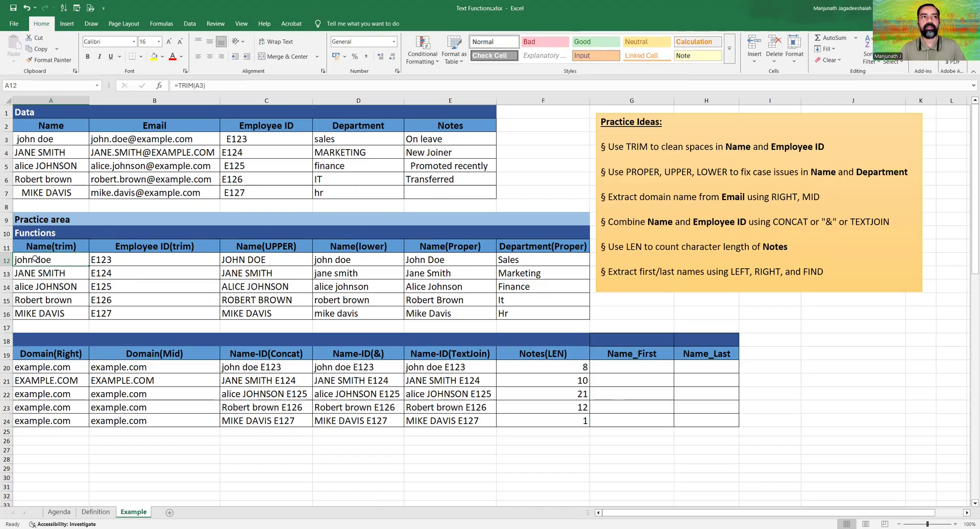
click(652, 366)
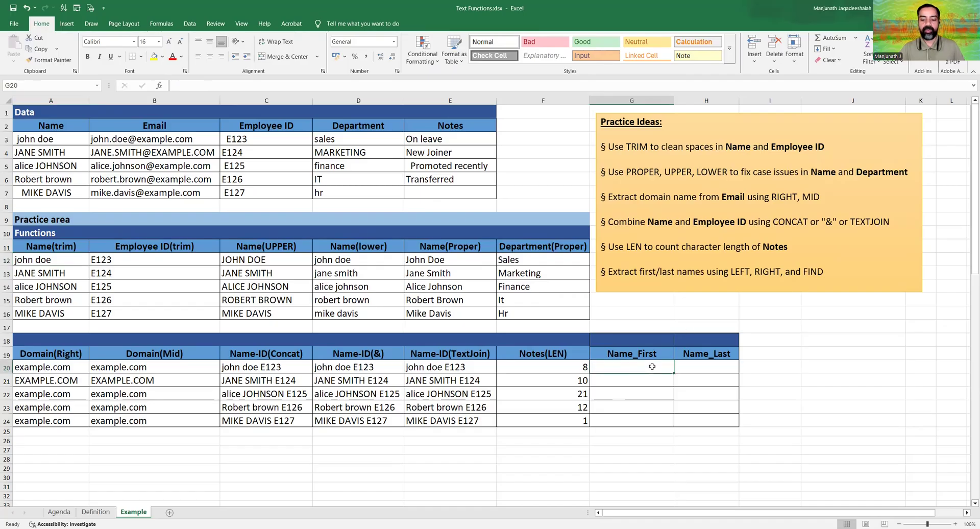
text(=)
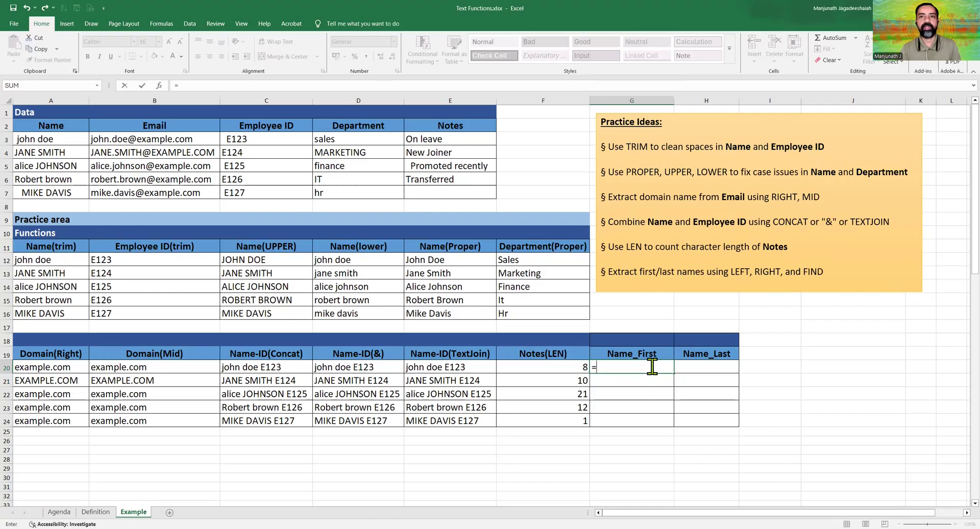
text(FIND()
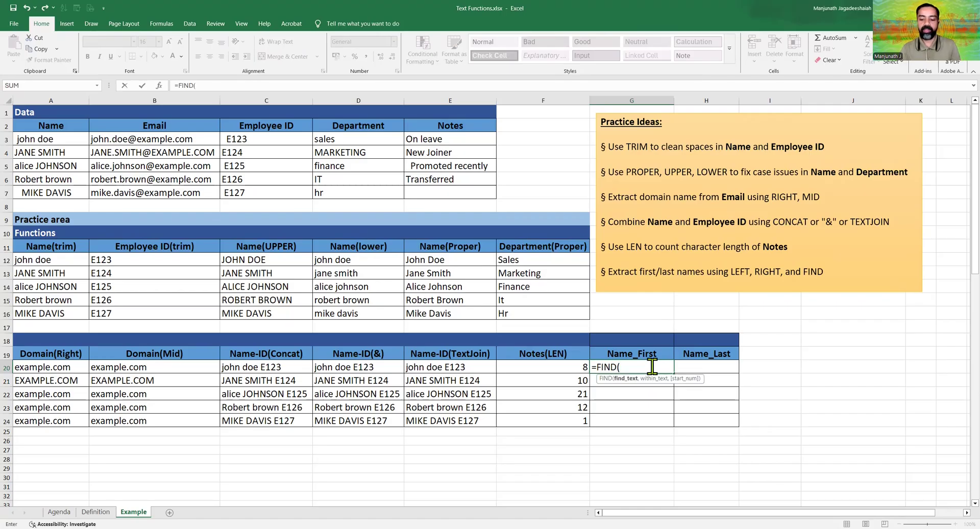
text(" ")
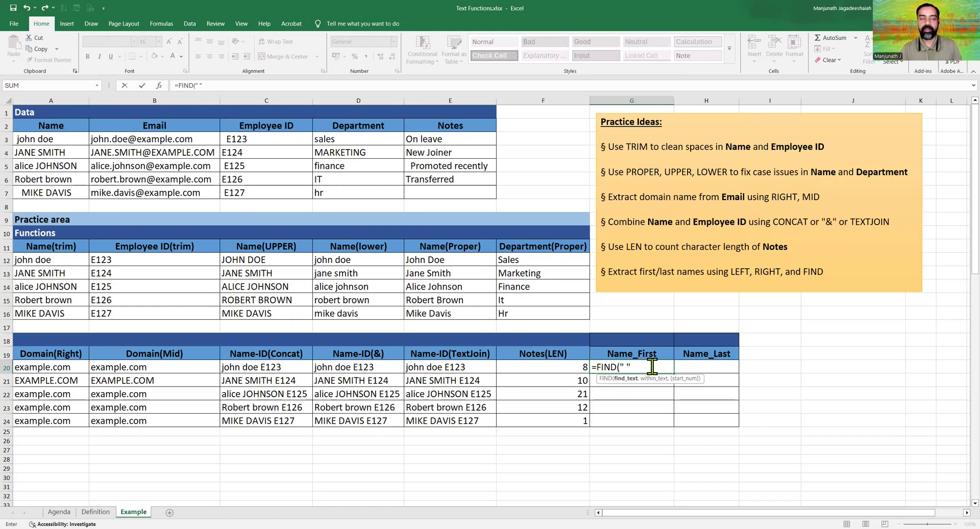
text(,)
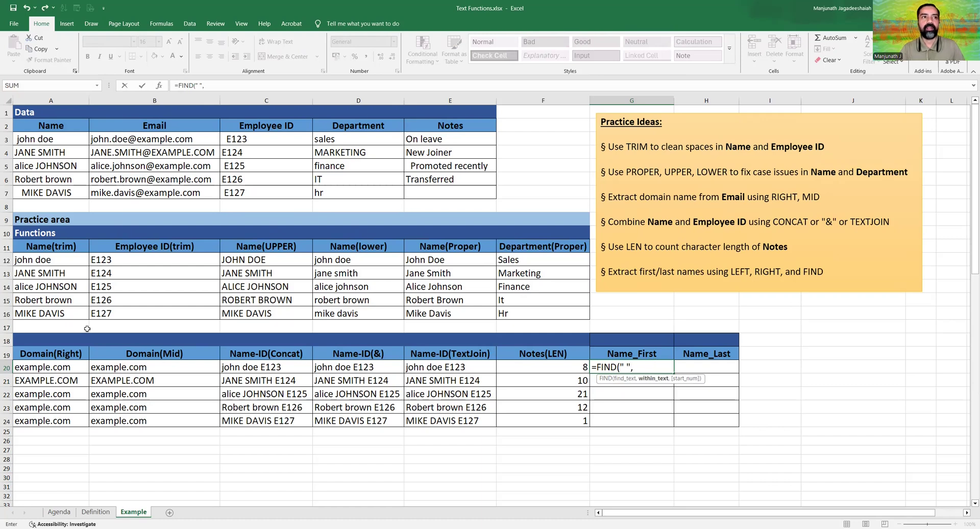
click(42, 259)
text(, 1)
key(Return)
key(Up)
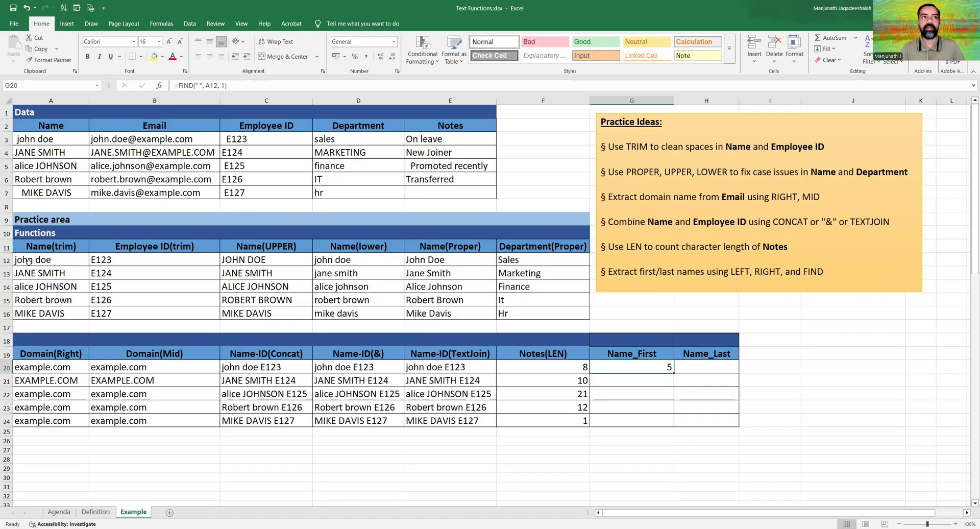
Step: Wrap the FIND formula in G20 with LEFT so that it reads =LEFT(A12, FIND(" ", A12, 1)-1)
double_click(635, 366)
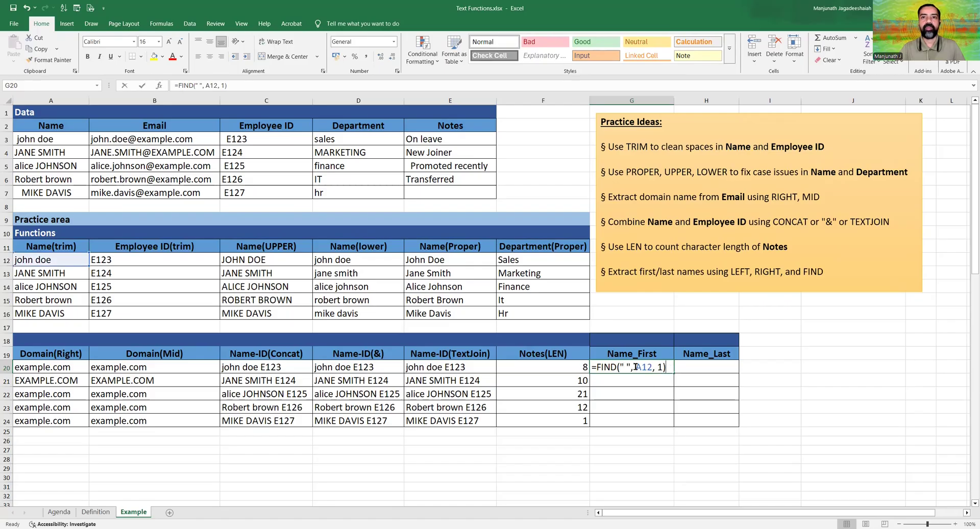
click(598, 370)
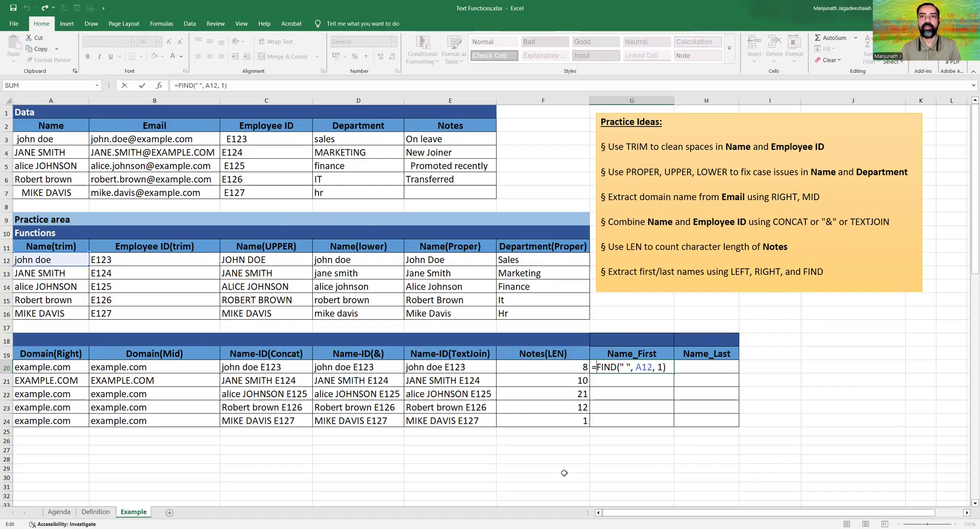
text(LEFT()
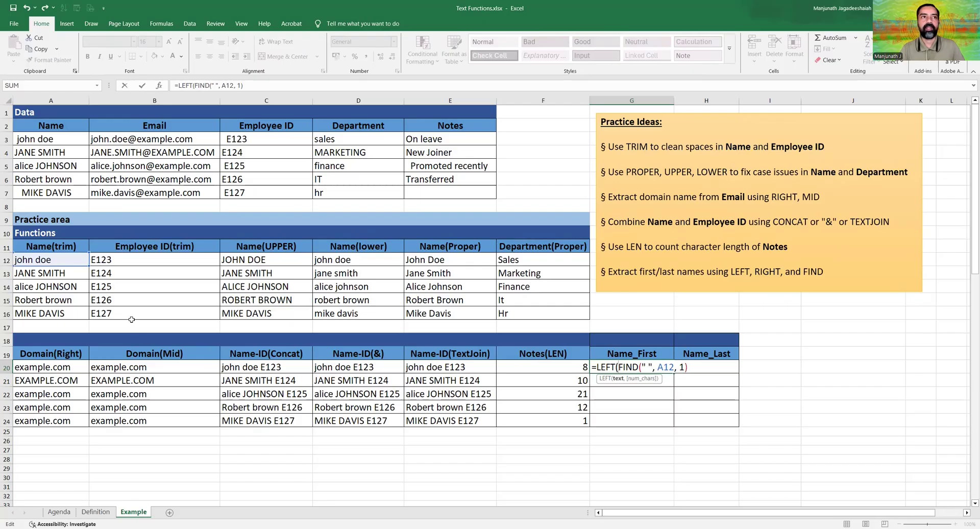
click(46, 260)
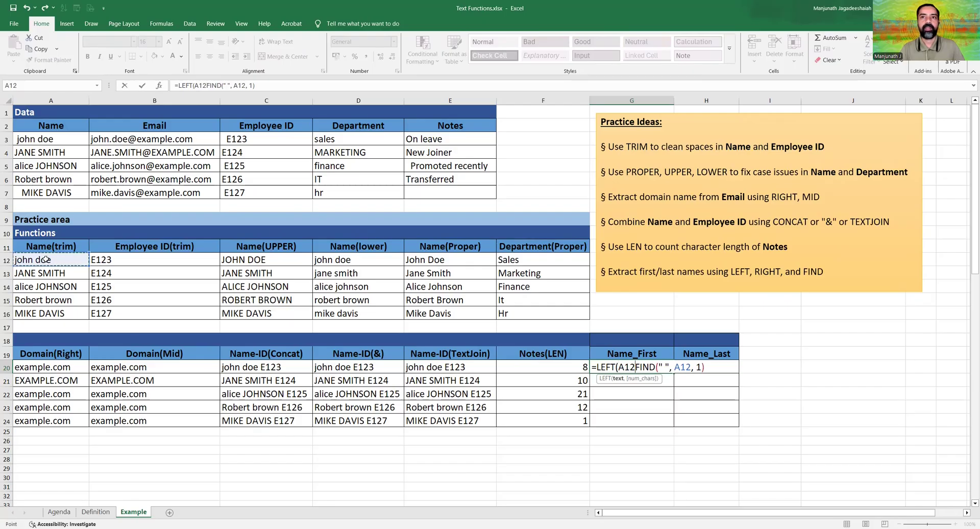
text(,)
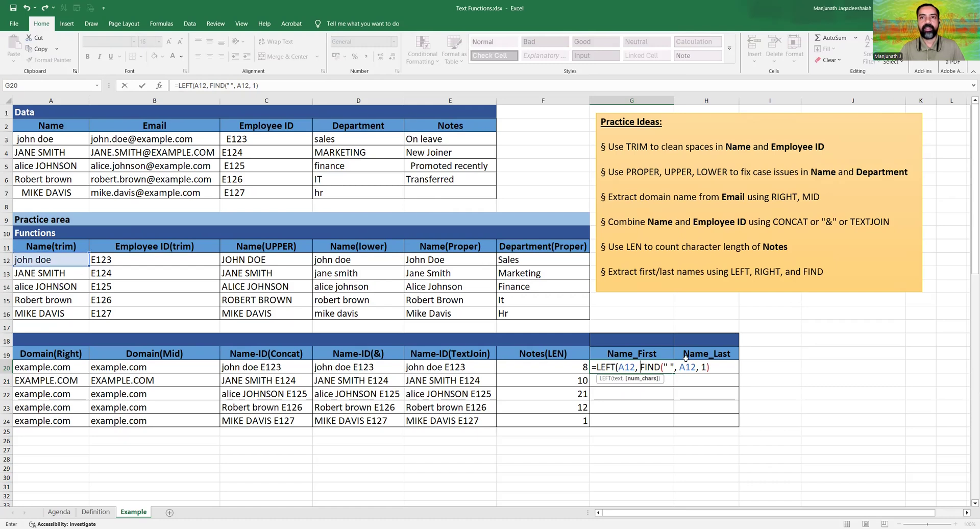
click(723, 368)
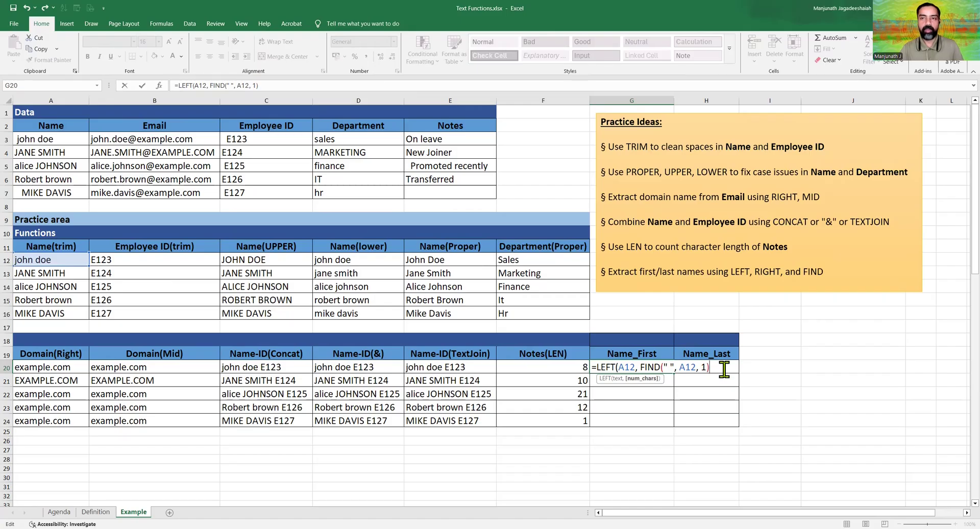
text(-1)
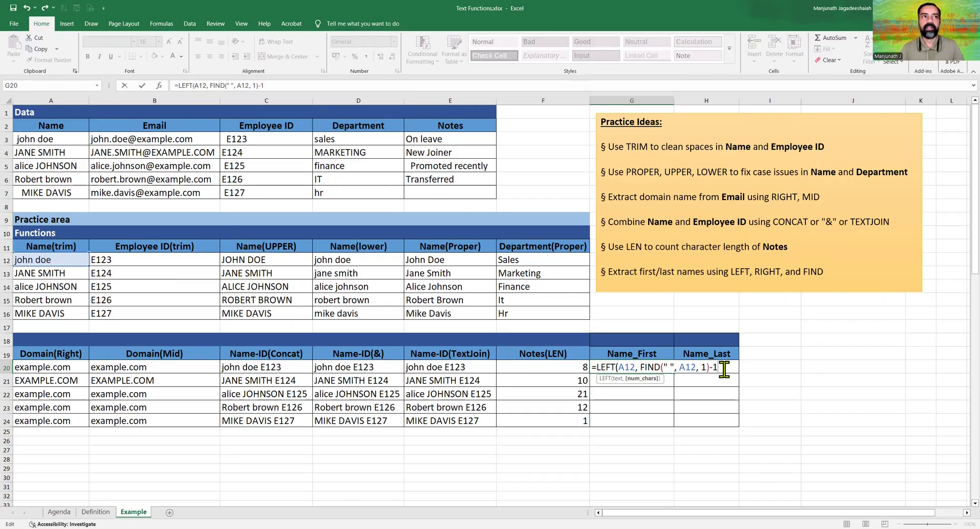
text())
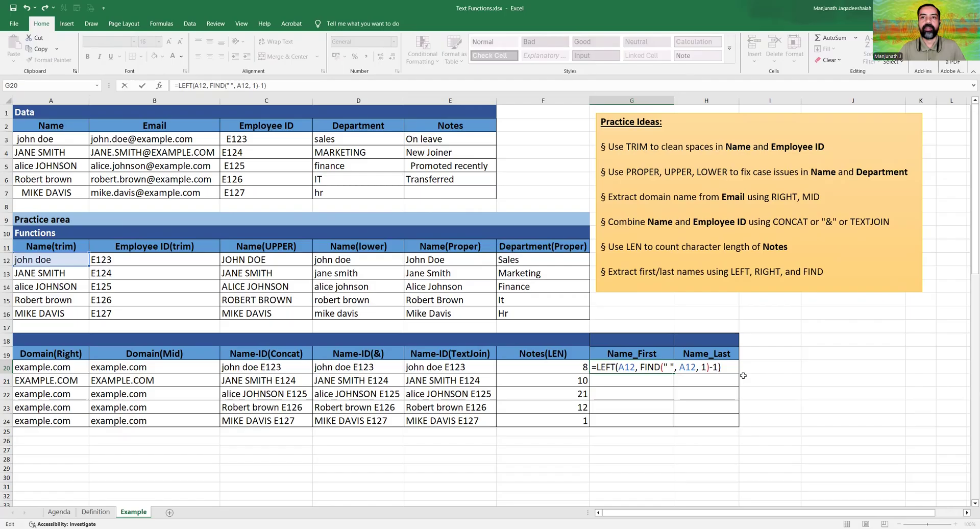
key(Return)
key(Up)
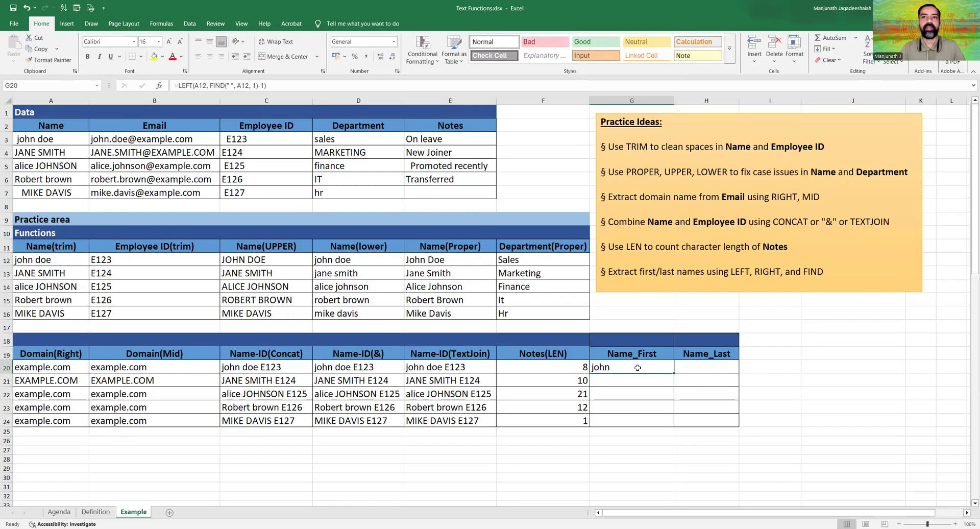
Step: Review the LEFT formula in G20 and fill it down the Name_First column to G24
double_click(638, 368)
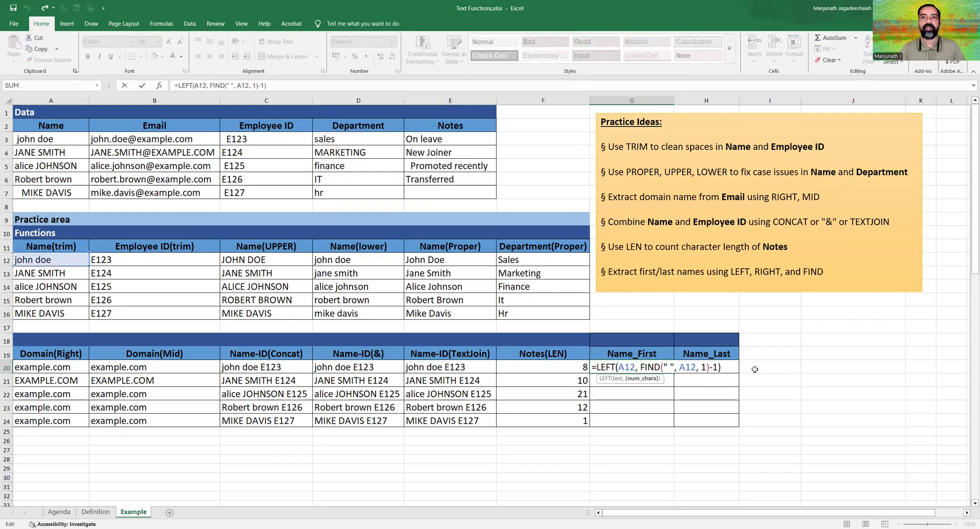
key(Escape)
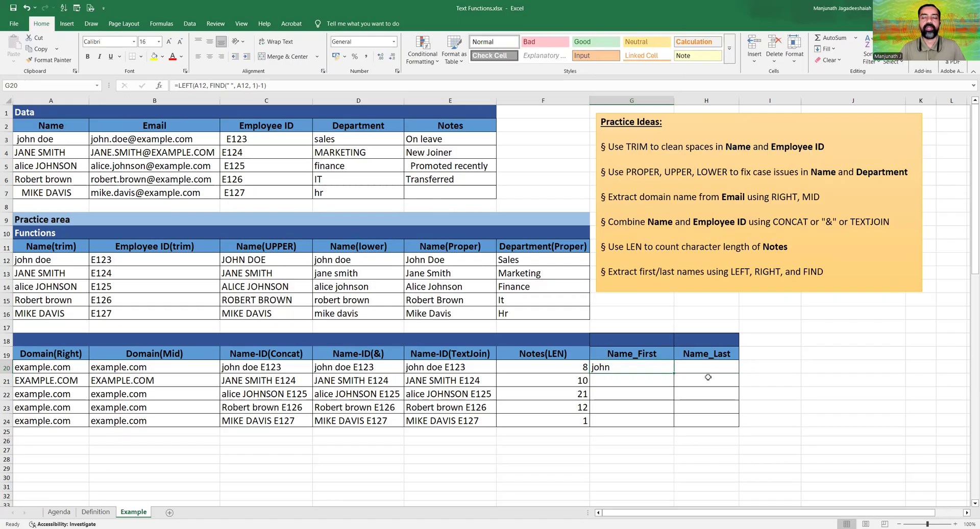
drag(671, 374, 669, 422)
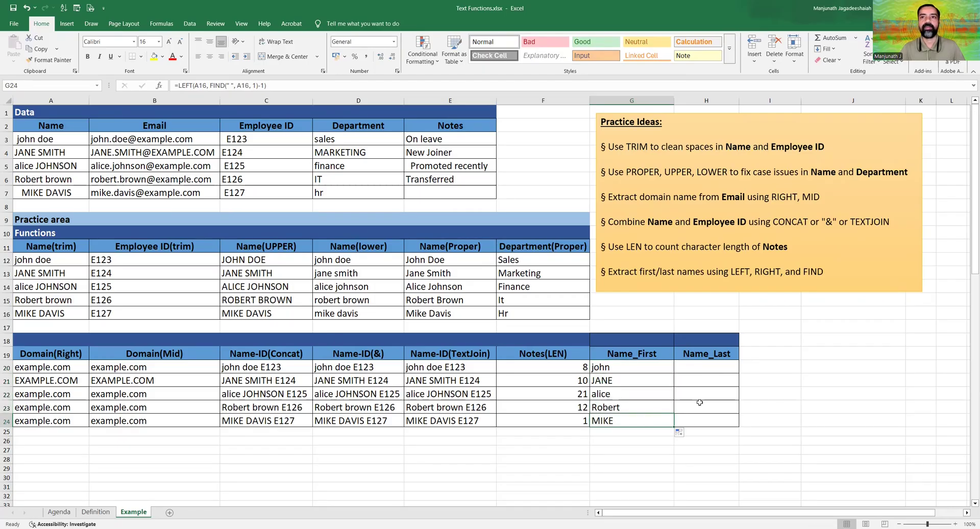
Step: Begin a formula in H20 under Name_Last with =LEN(A12)- to take the trimmed name's length as the starting value
click(697, 366)
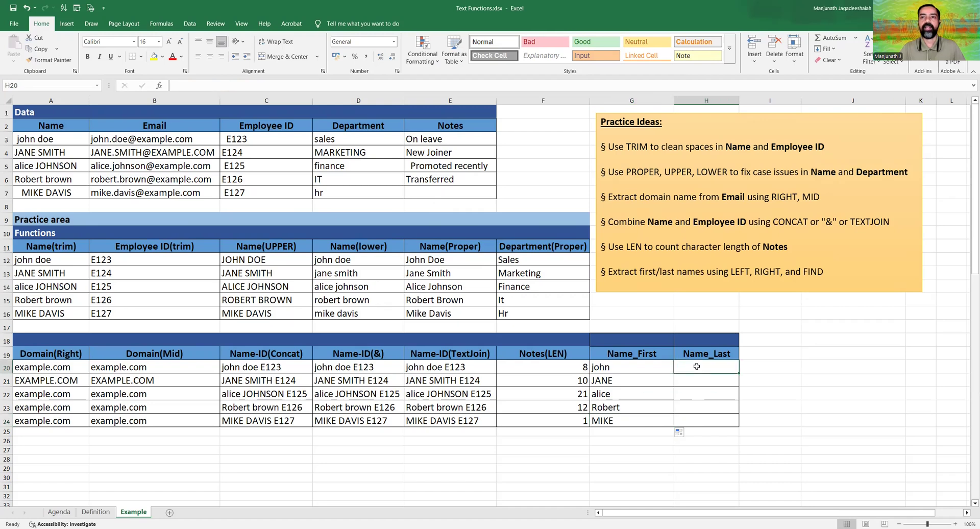
click(463, 346)
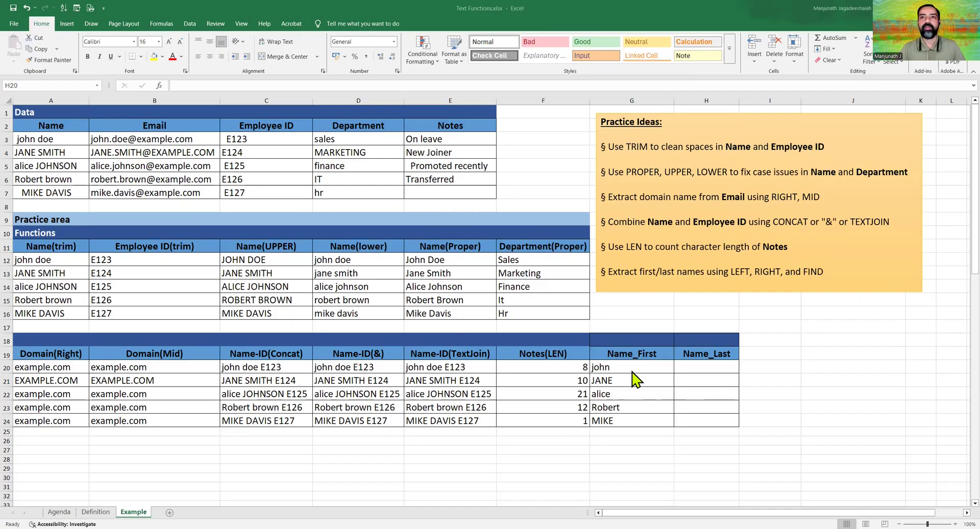
double_click(695, 366)
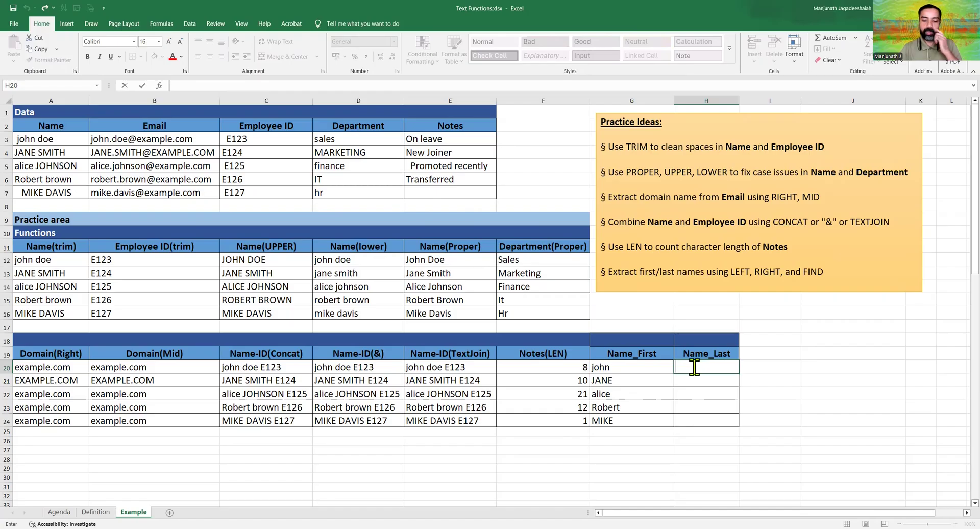
text(=)
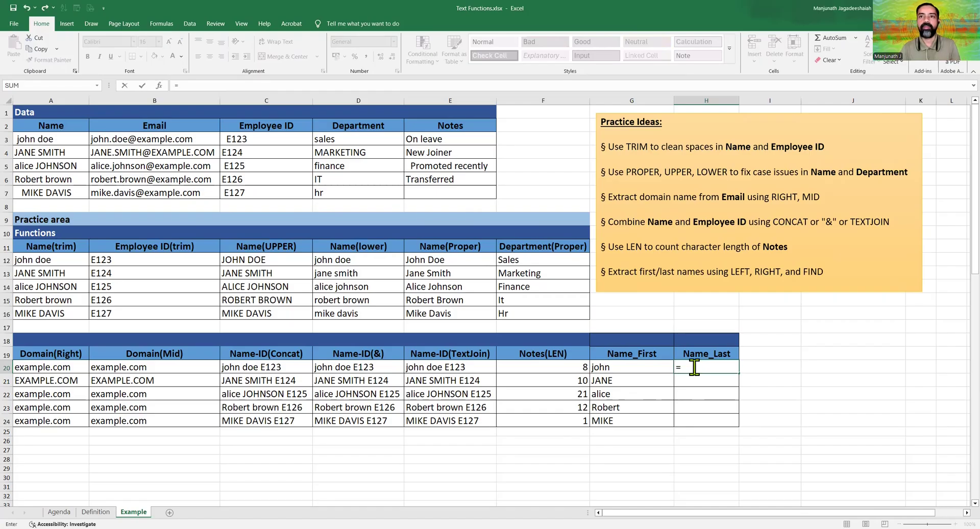
text(LEN()
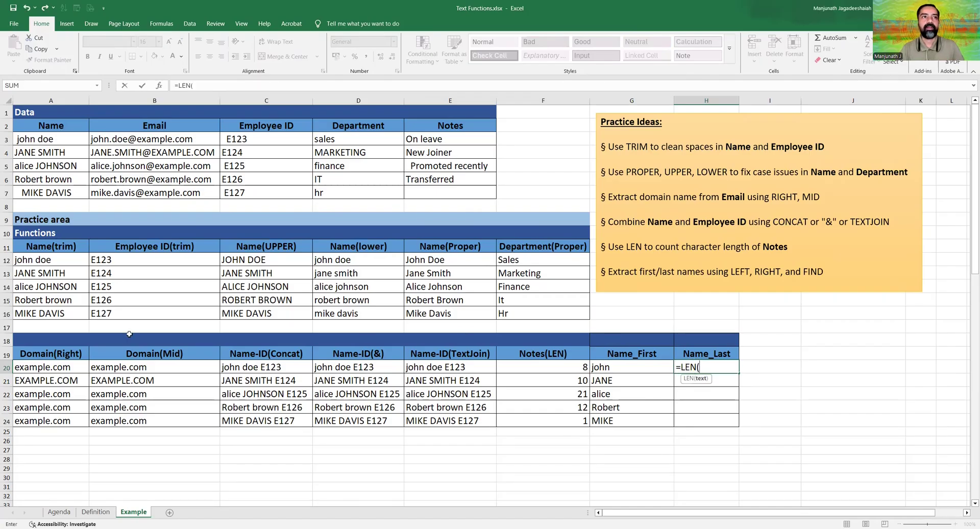
click(51, 262)
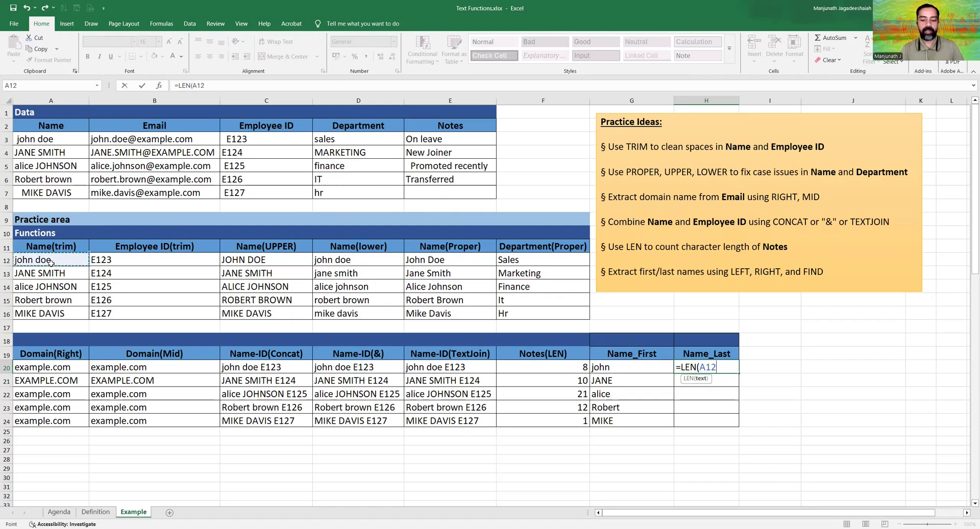
text())
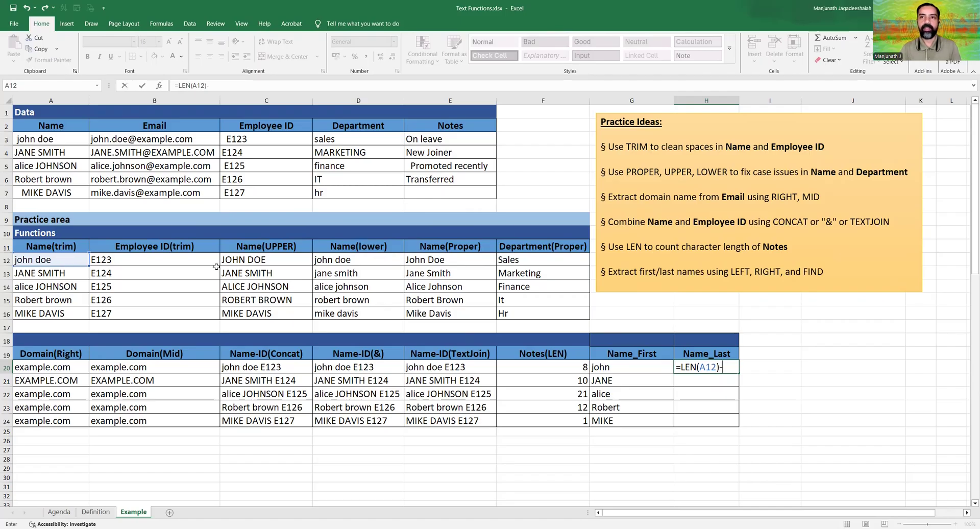
text(-)
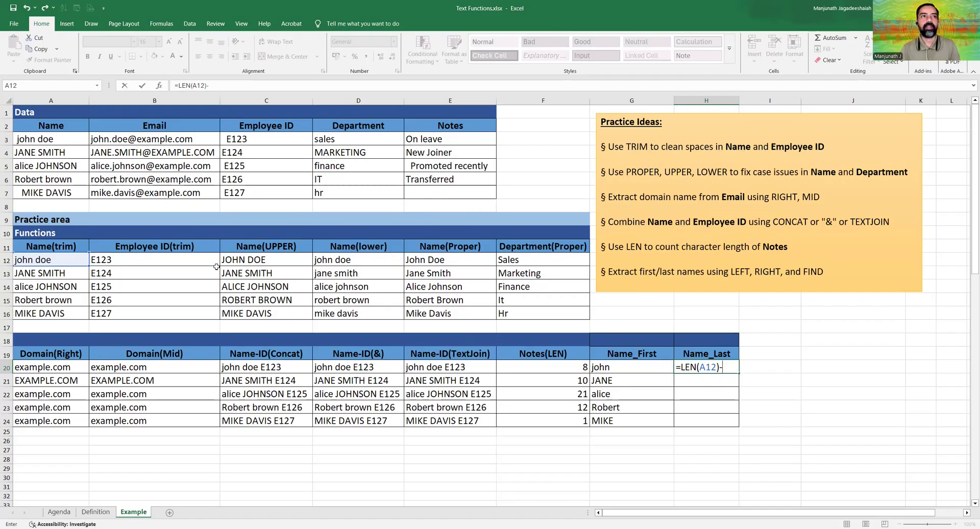
Step: Complete the H20 formula with FIND so that it reads =LEN(A12)-FIND(" ", A12,1), and enter it
text(find)
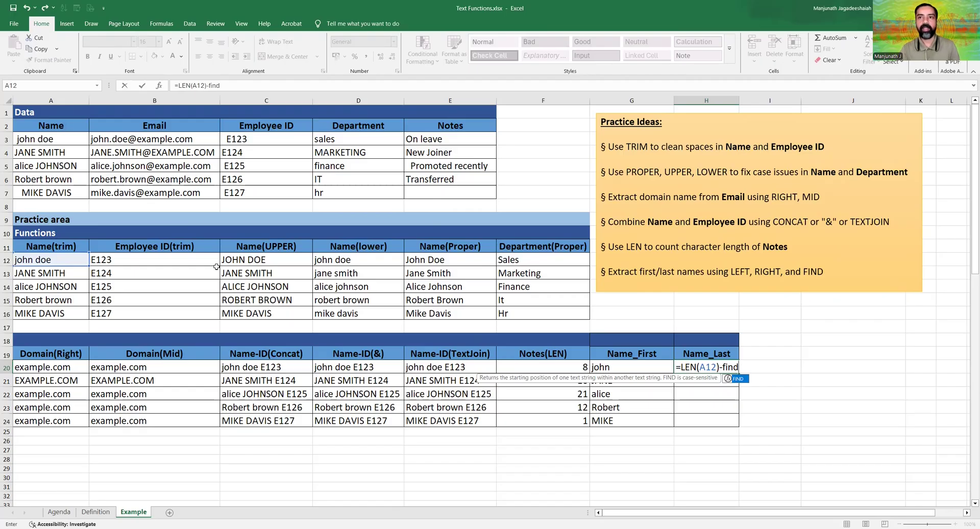
key(Tab)
text(")
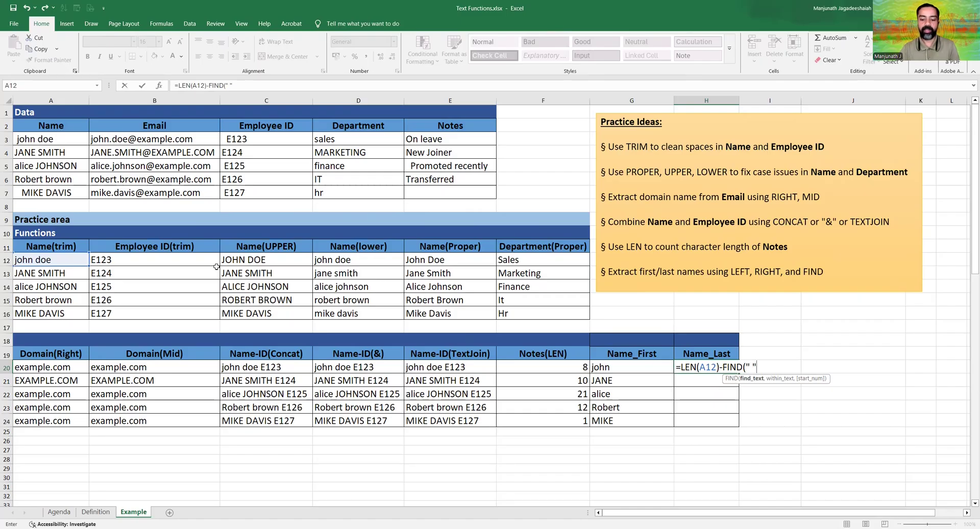
text( ",)
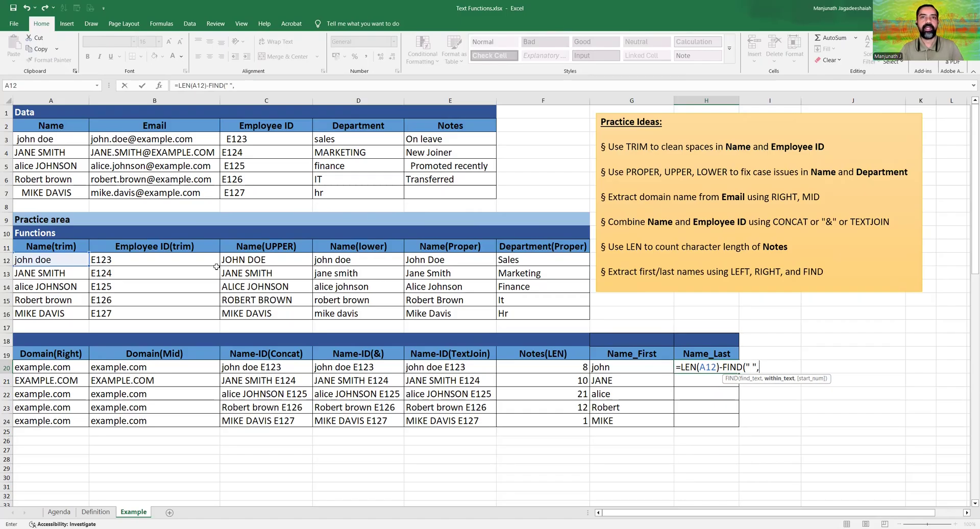
click(58, 262)
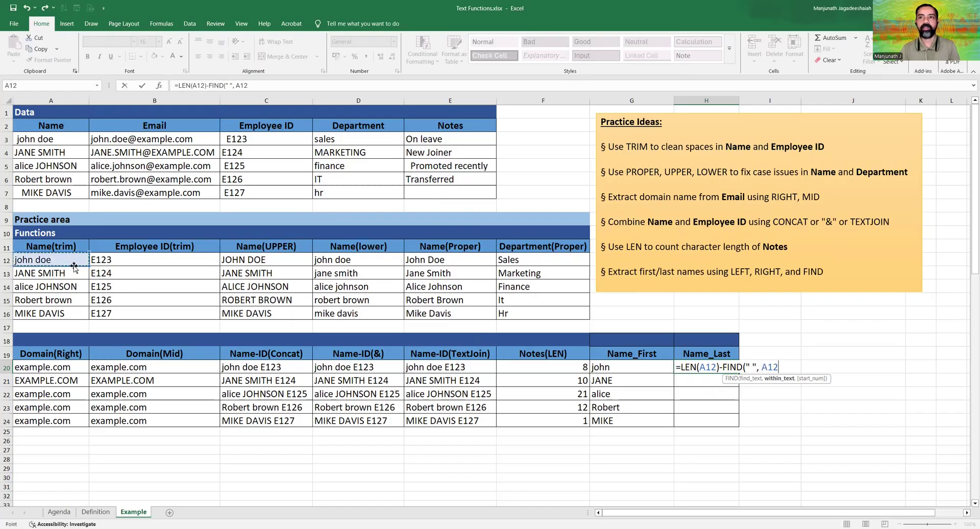
text(,1)
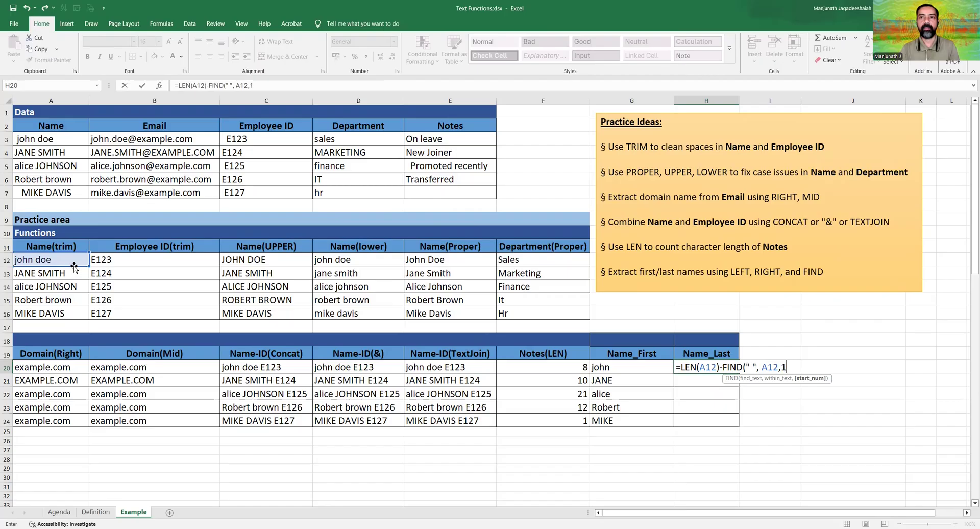
text())
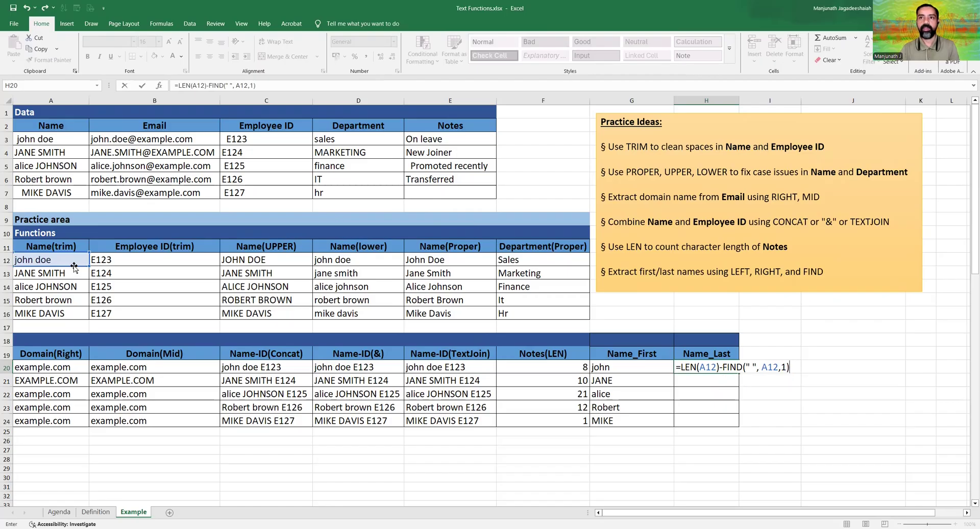
key(ctrl+Return)
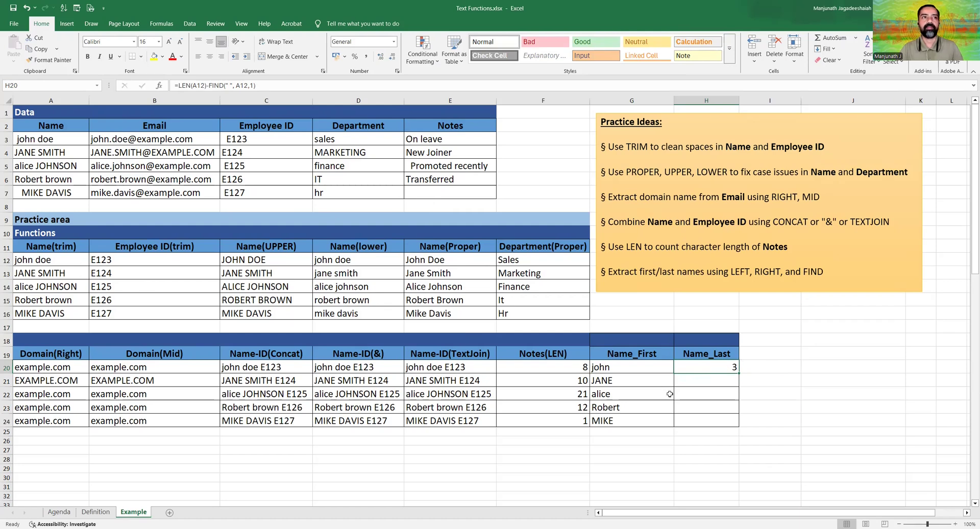
Step: Wrap the H20 formula with RIGHT as =RIGHT(A12, LEN(A12)-FIND(" ", A12,1)) and fill it down the Name_Last column to H24
double_click(703, 368)
click(684, 366)
key(Left)
text(right)
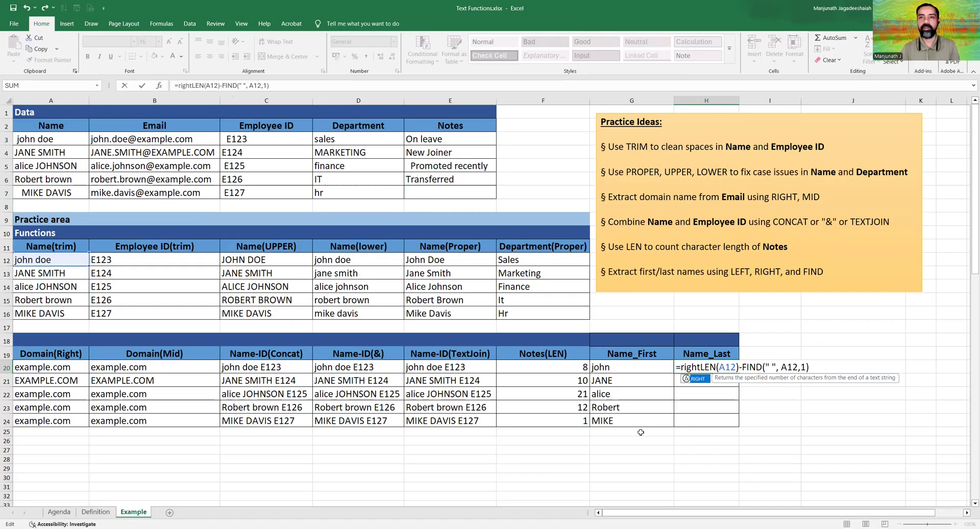
key(Tab)
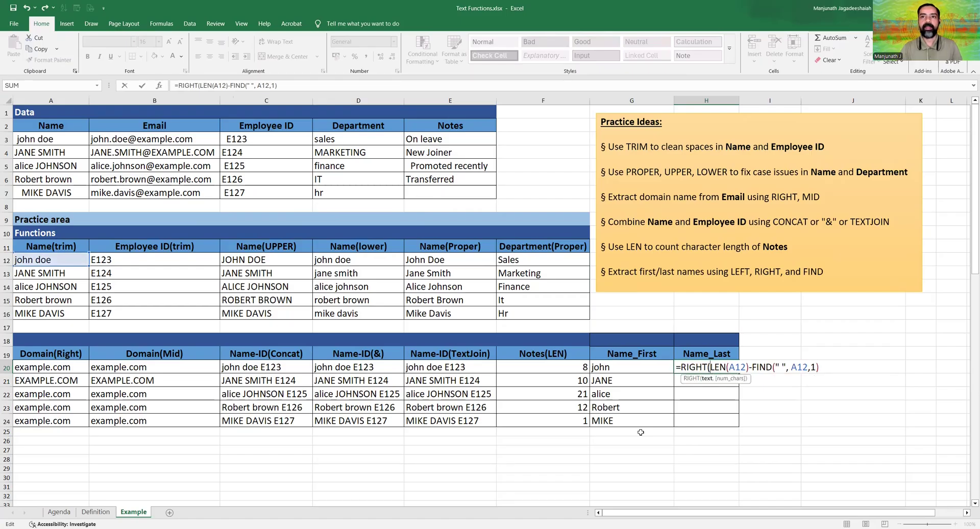
click(52, 257)
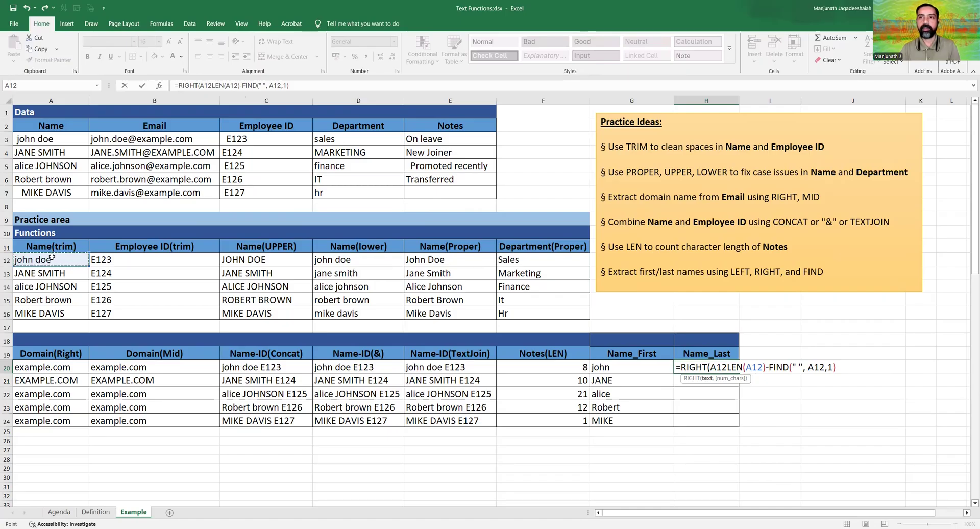
text(,)
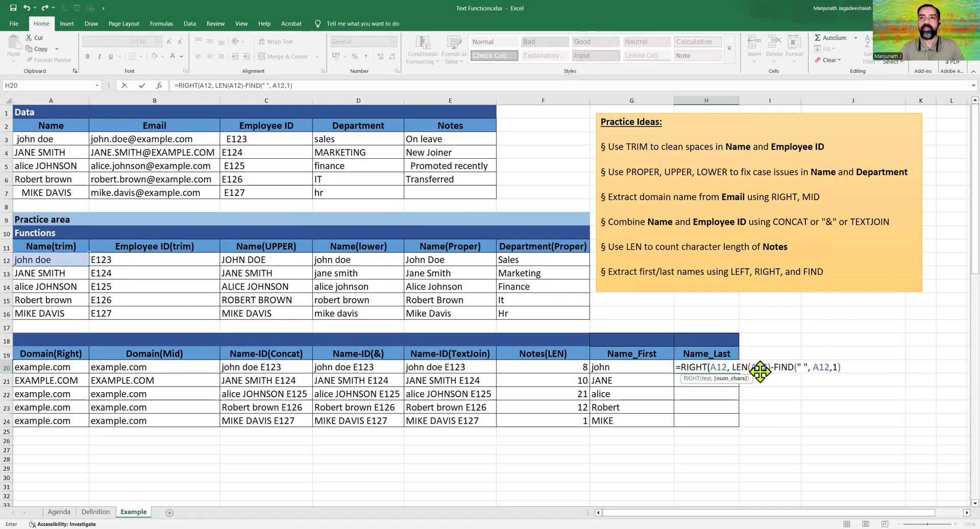
drag(733, 367, 847, 366)
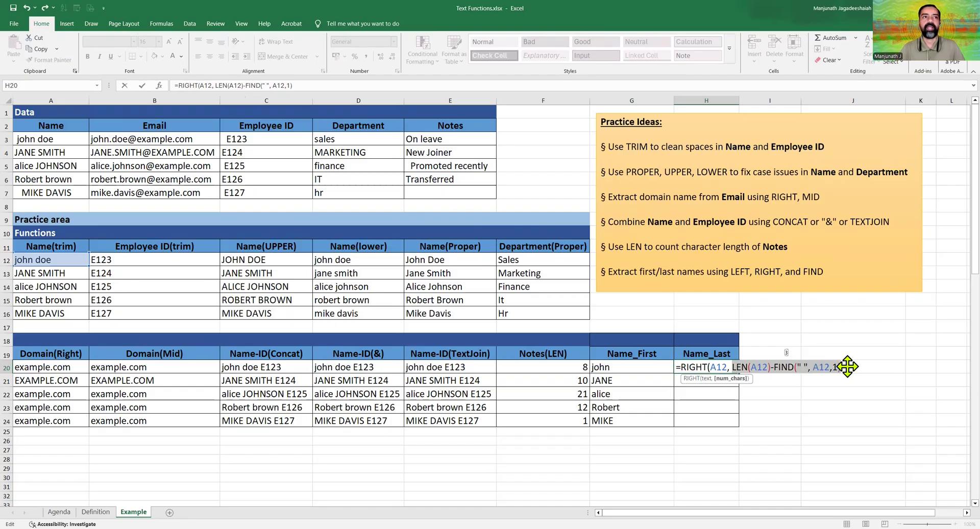
click(848, 366)
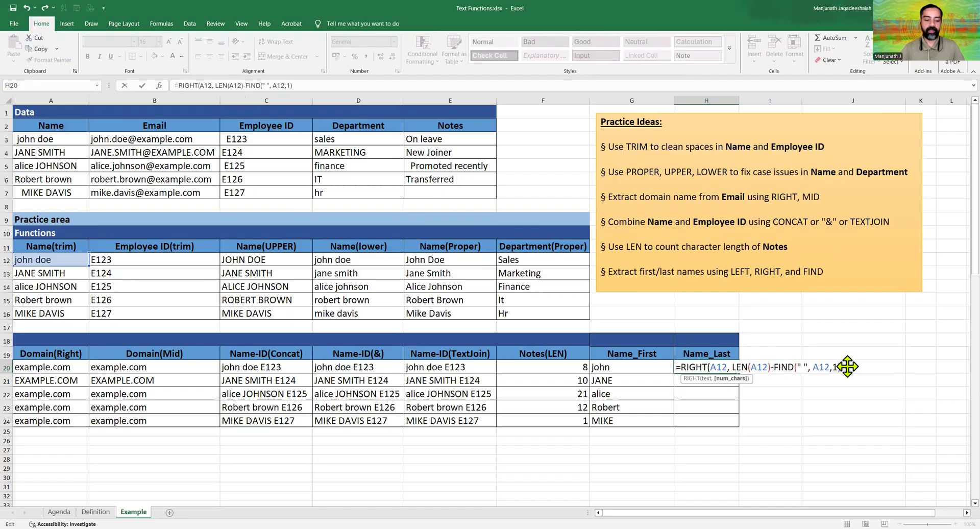
text())
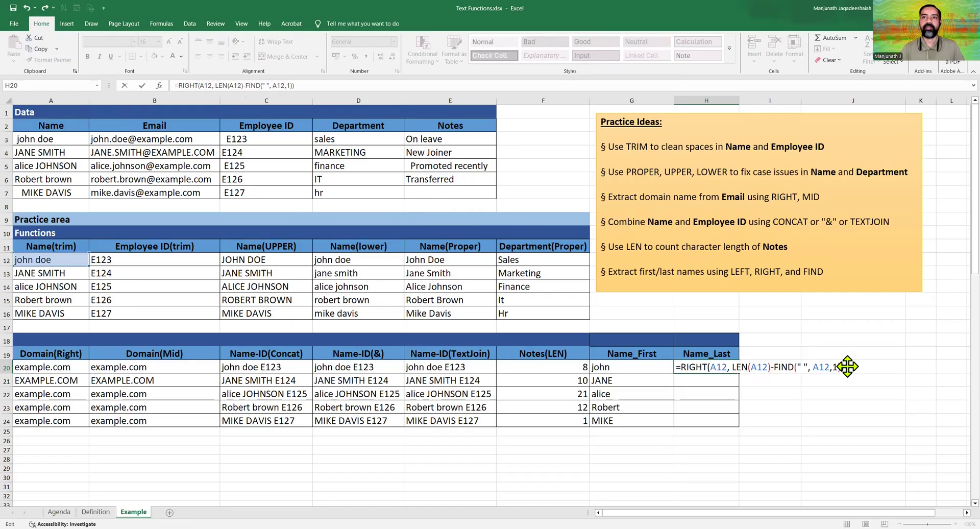
key(Return)
key(Up)
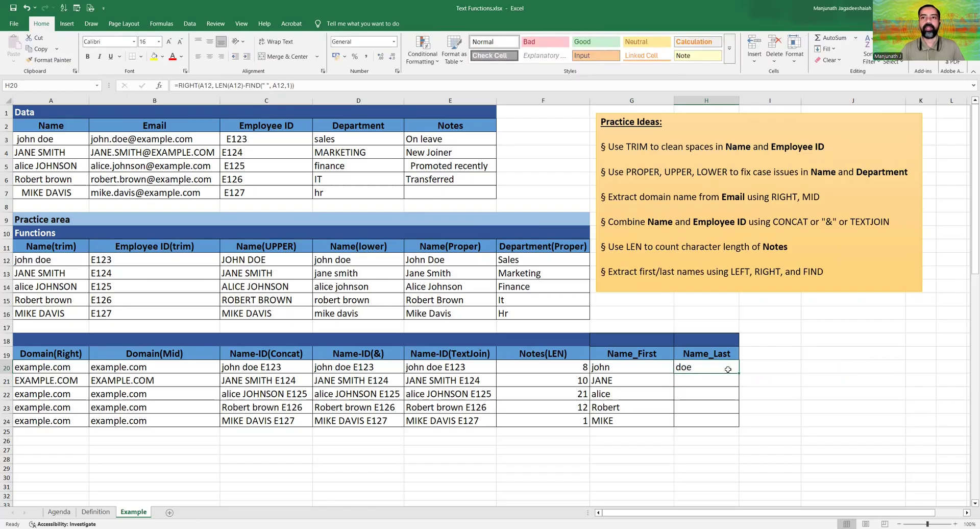
drag(739, 373, 739, 423)
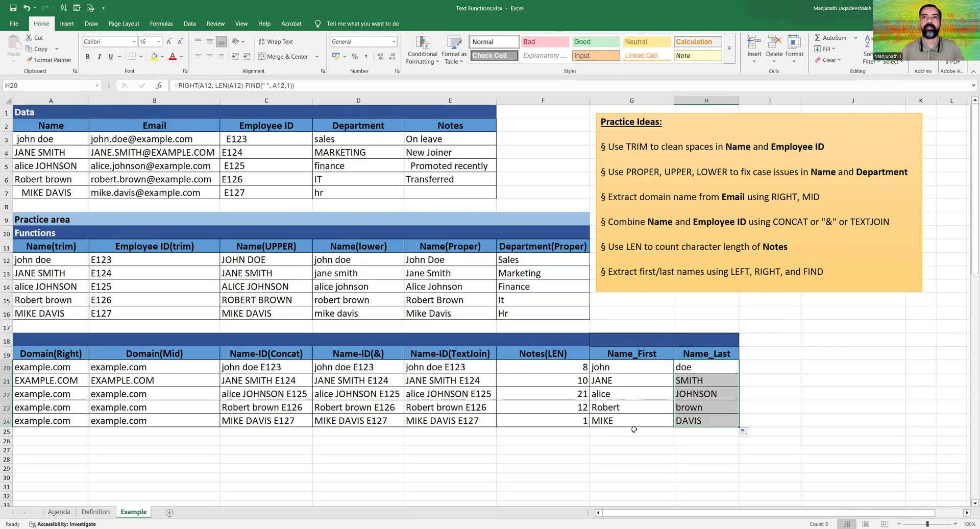
Step: Examine the EXACT, FIND, SEARCH and SUBSTITUTE practice ideas and the practice table's source and empty result columns in rows 50 to 55
scroll(633, 428, down, 9)
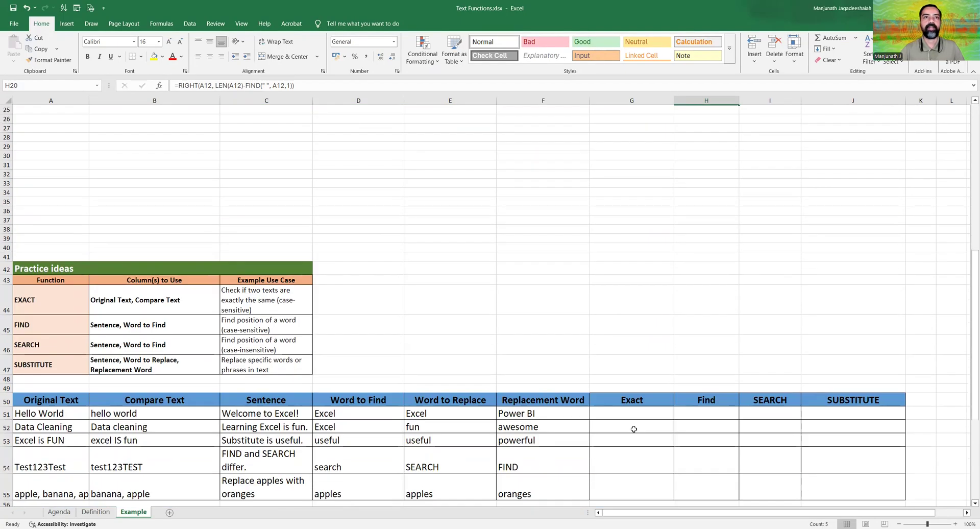
scroll(634, 429, down, 3)
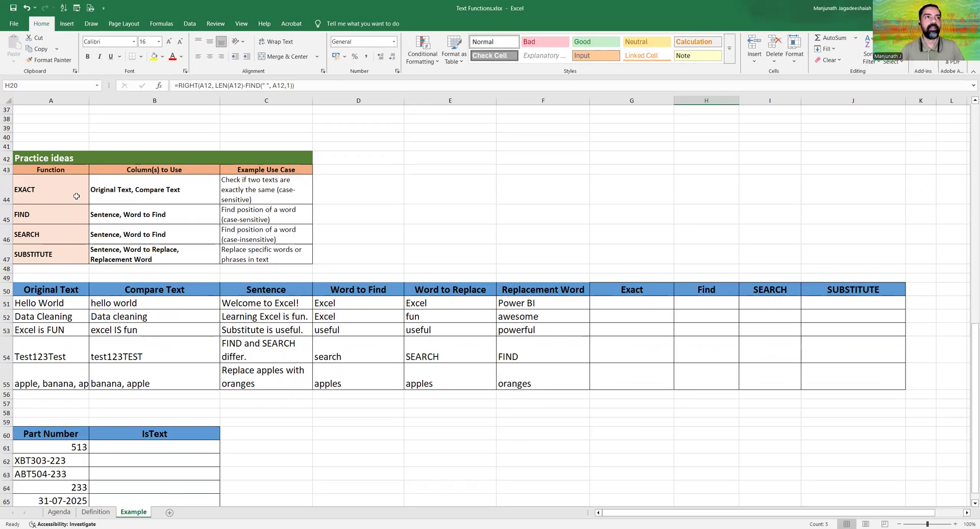
click(59, 193)
click(51, 216)
click(49, 235)
click(50, 253)
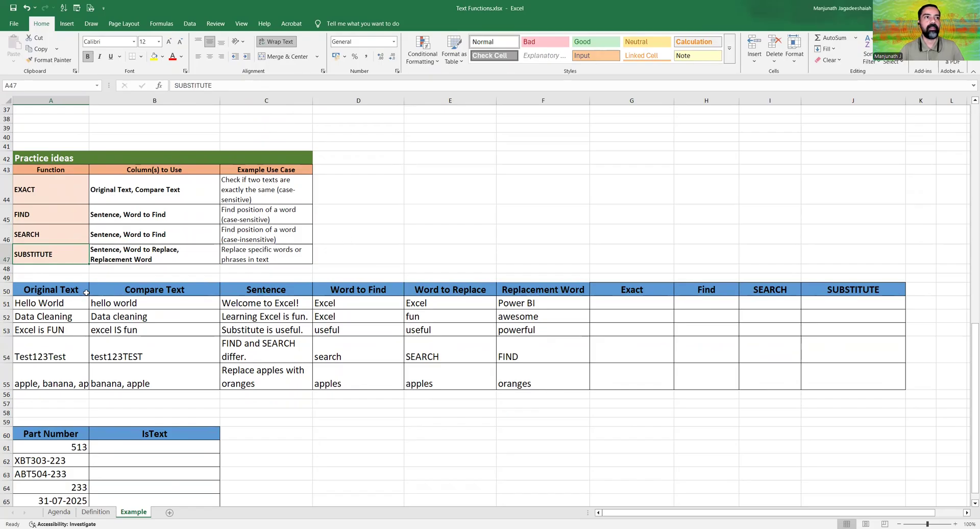
drag(71, 294, 516, 376)
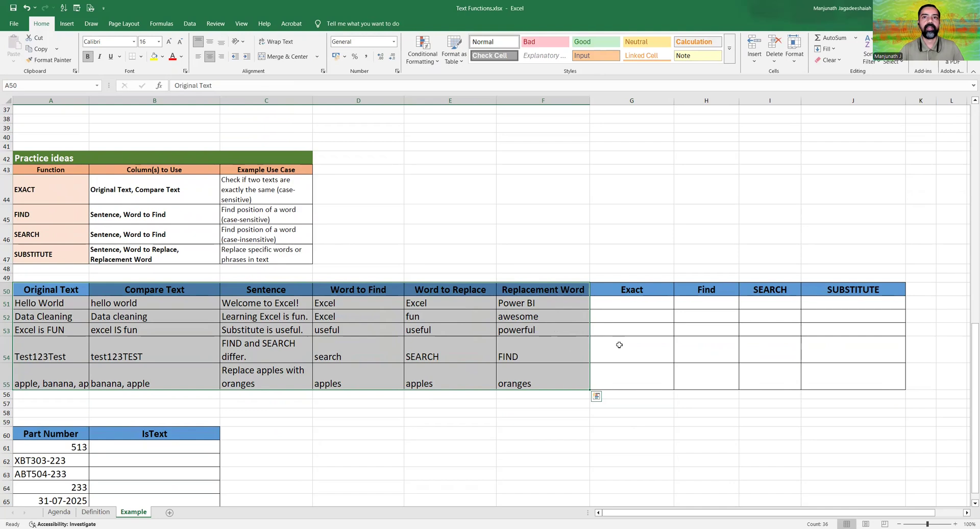
drag(618, 310, 830, 381)
click(652, 308)
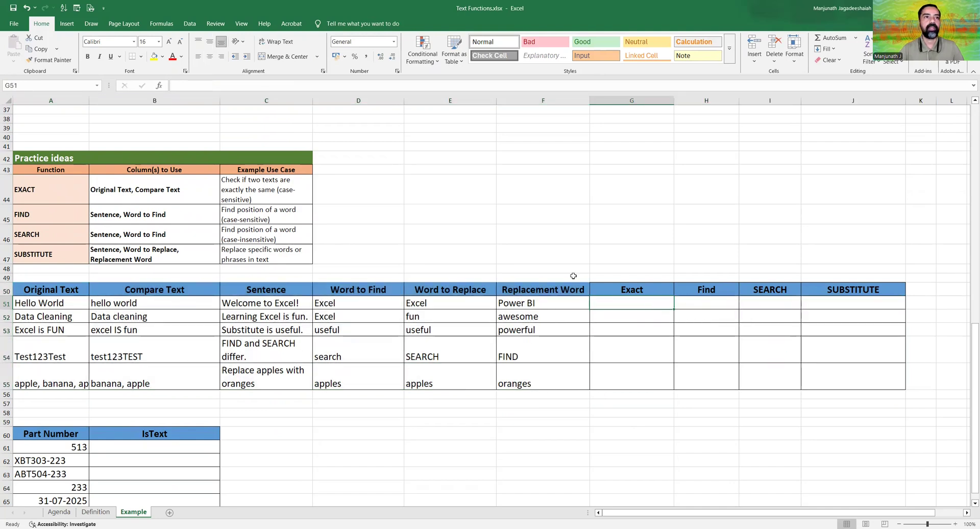
Step: Enter =EXACT(A51, B51) in G51 under Exact to compare the first row's original and compare texts
scroll(573, 276, down, 1)
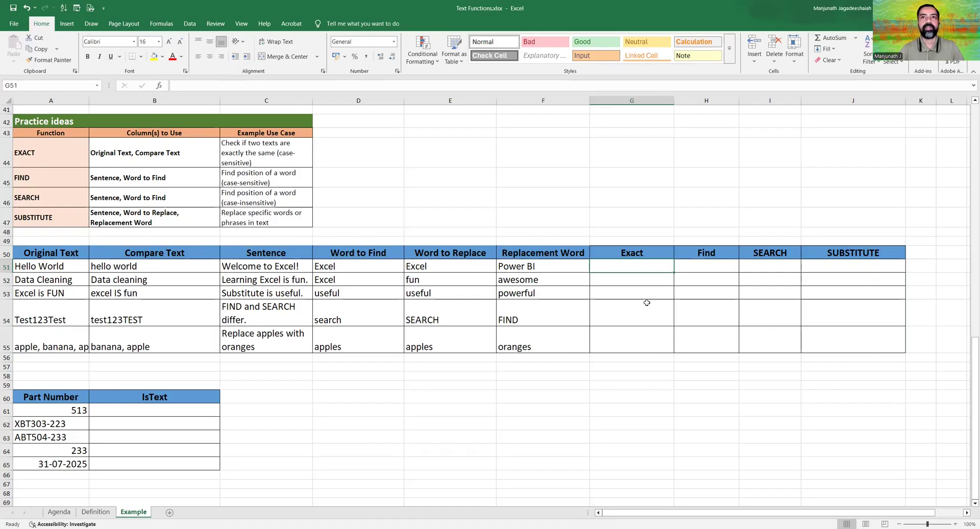
double_click(615, 266)
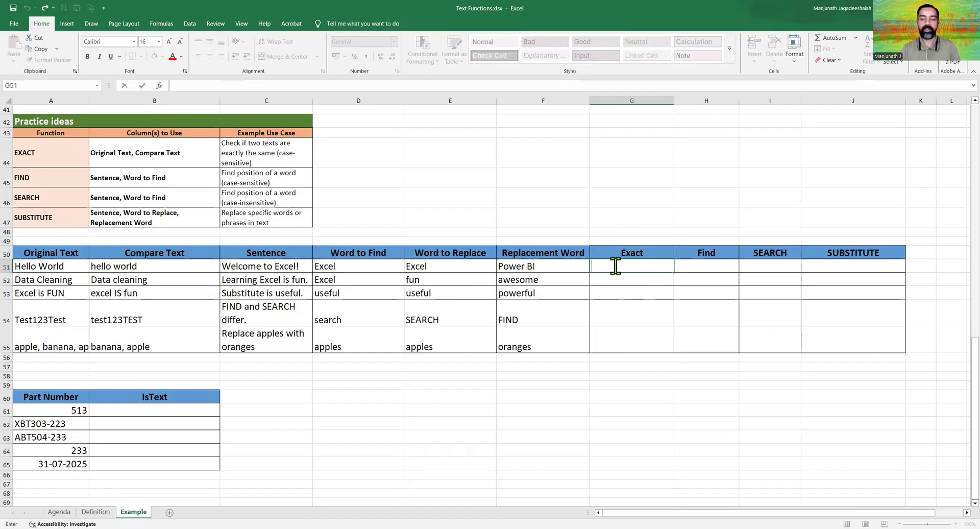
text(=)
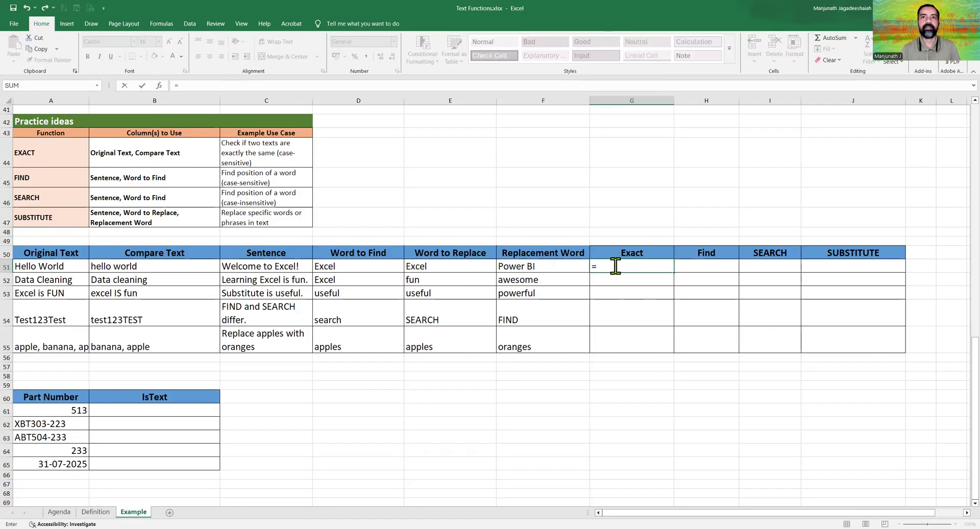
text(exac)
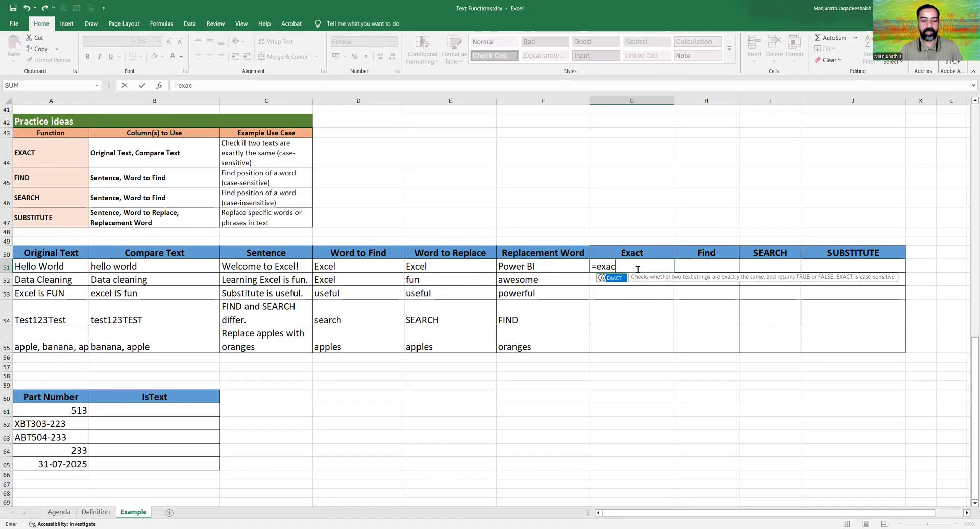
key(Tab)
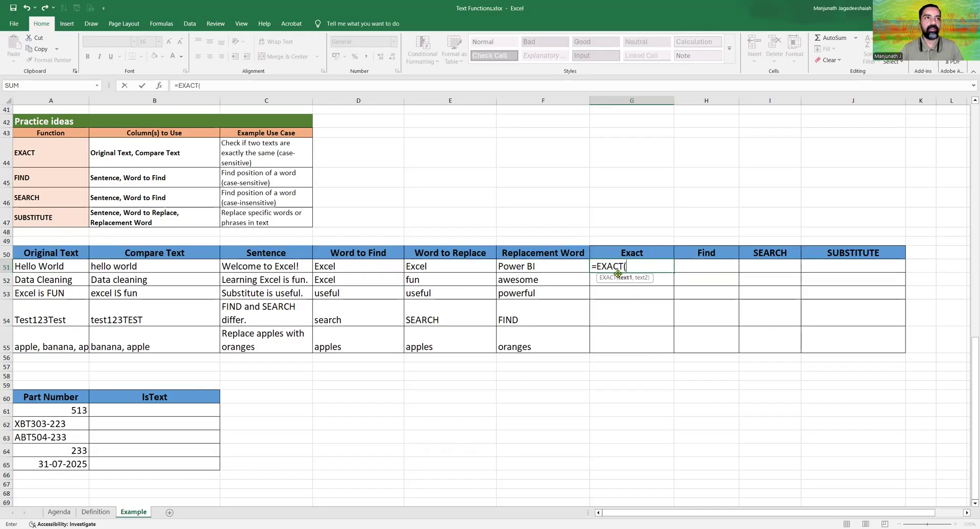
click(64, 267)
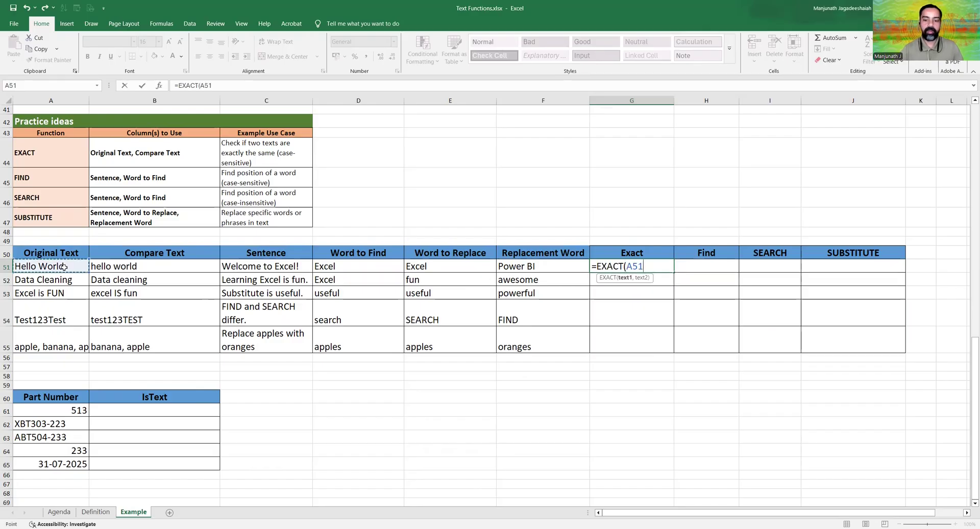
text(,)
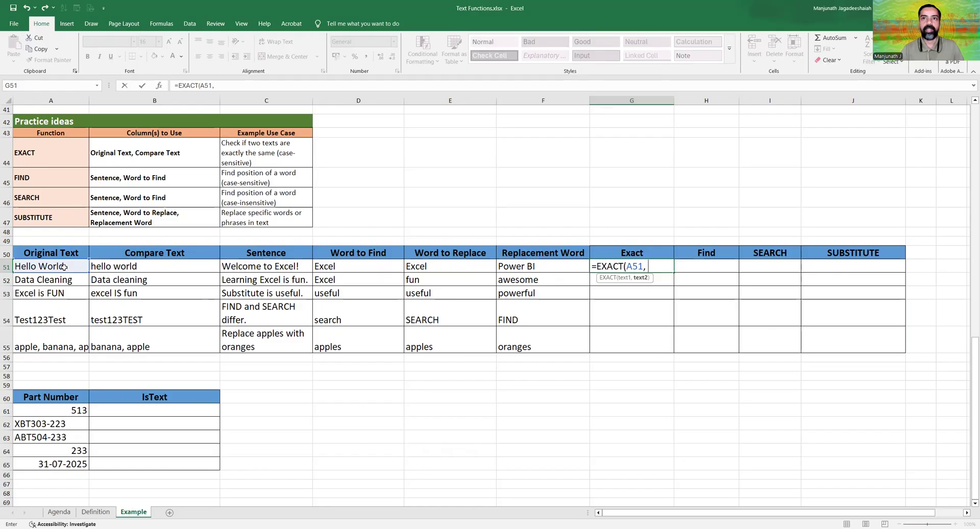
click(143, 268)
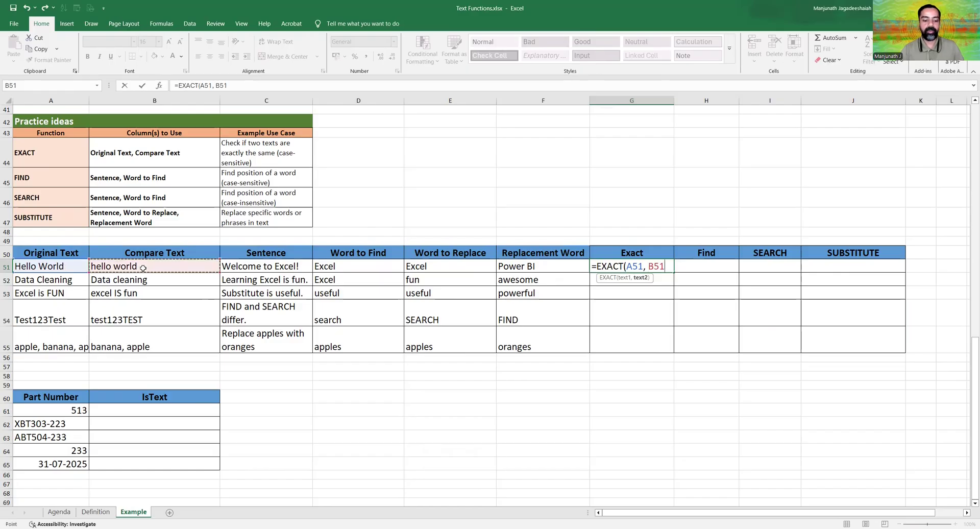
text())
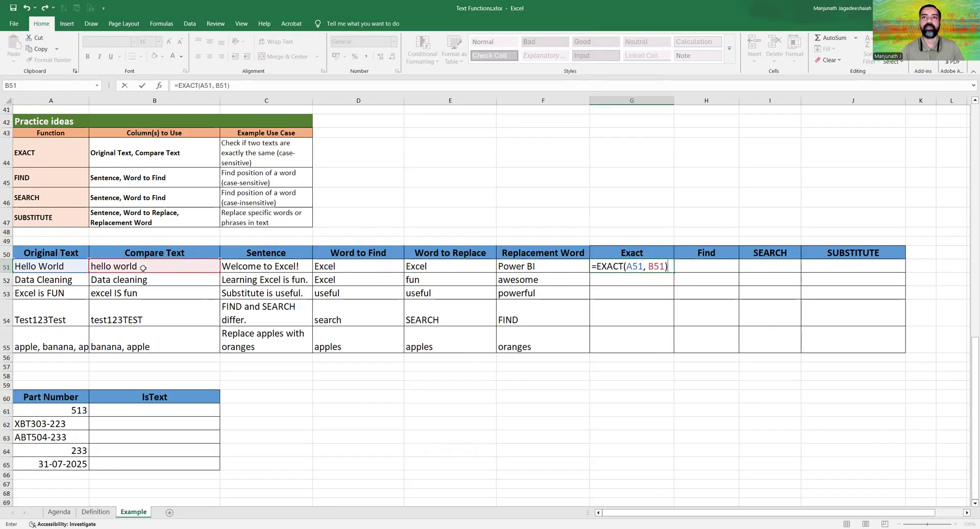
key(ctrl+Return)
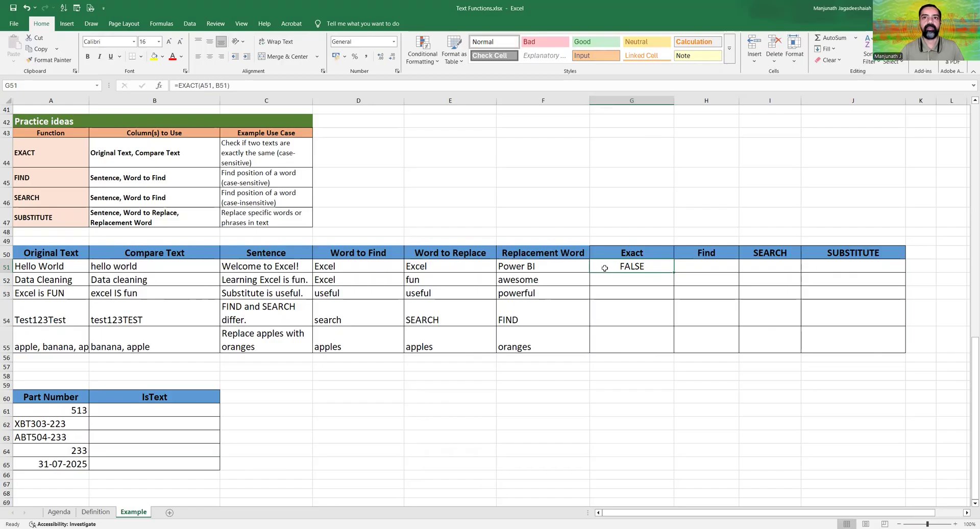
Step: Fill the EXACT formula down to G55 and check the results against the Original Text and Compare Text columns
drag(65, 266, 104, 265)
drag(104, 266, 101, 266)
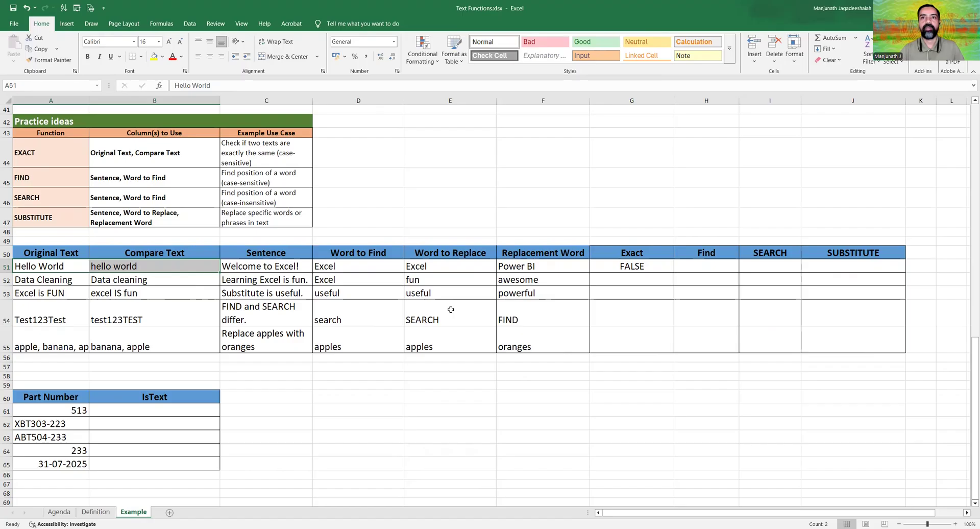
click(604, 267)
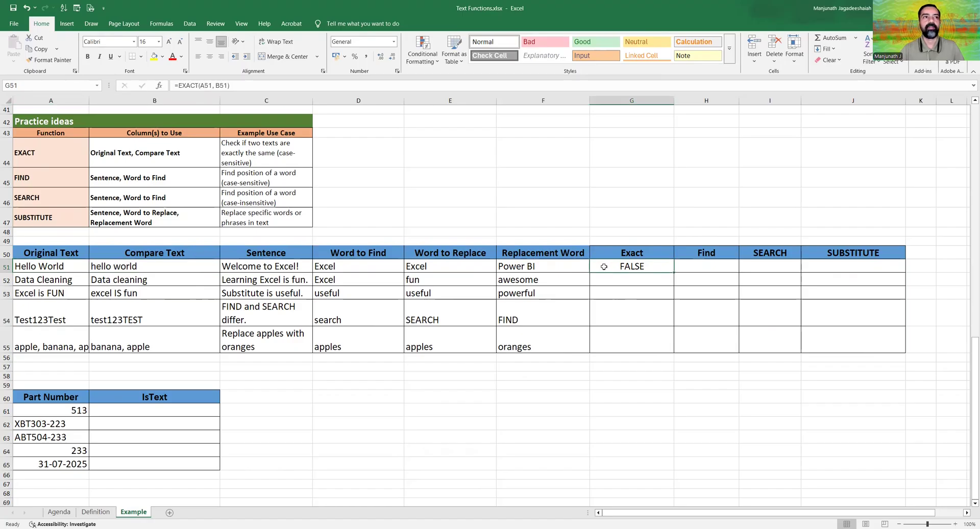
drag(674, 271, 664, 342)
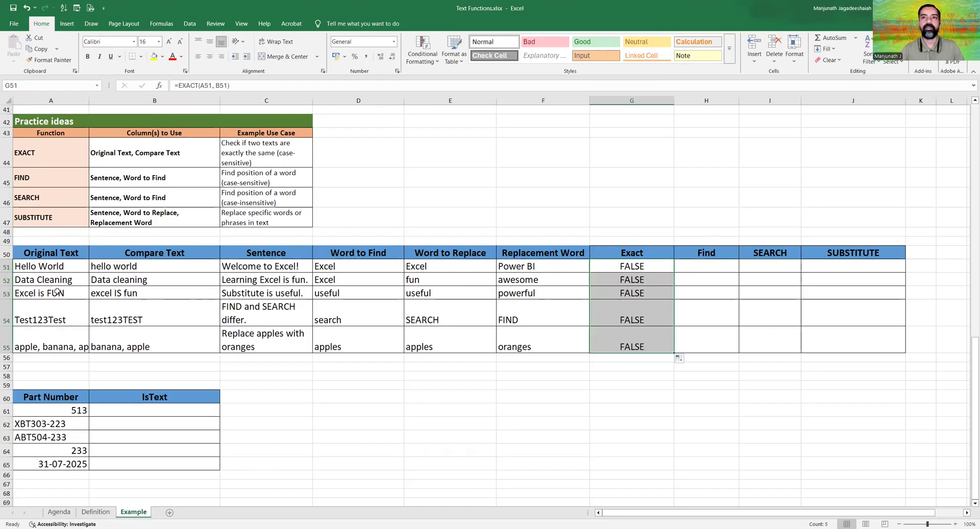
click(130, 294)
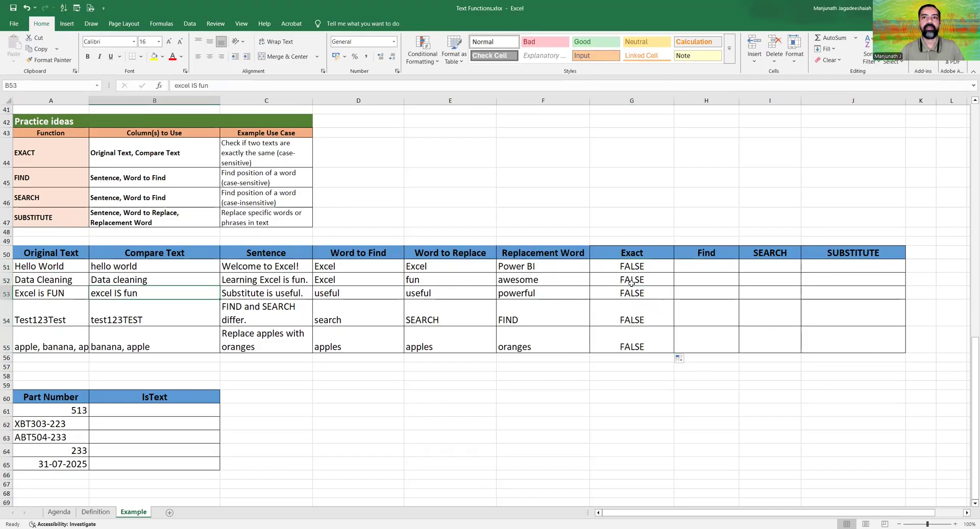
drag(617, 266, 620, 336)
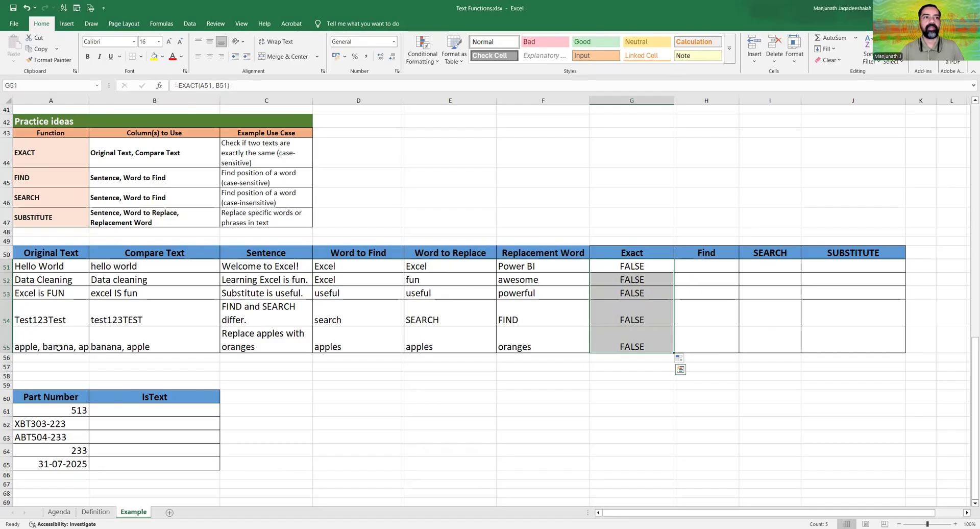
click(39, 338)
Step: Enter =FIND(D51, C51, 1) in H51 under Find to locate the word to find within the first sentence
click(696, 266)
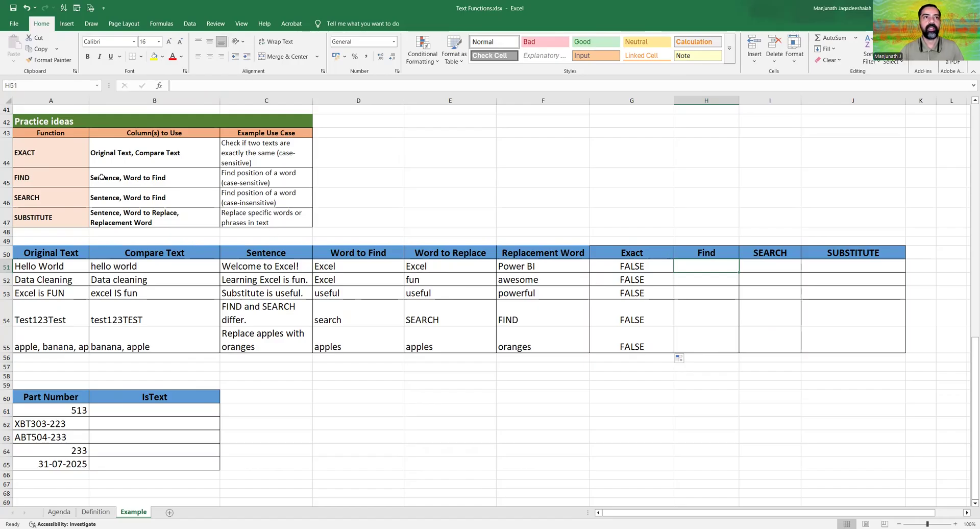
drag(261, 253, 327, 347)
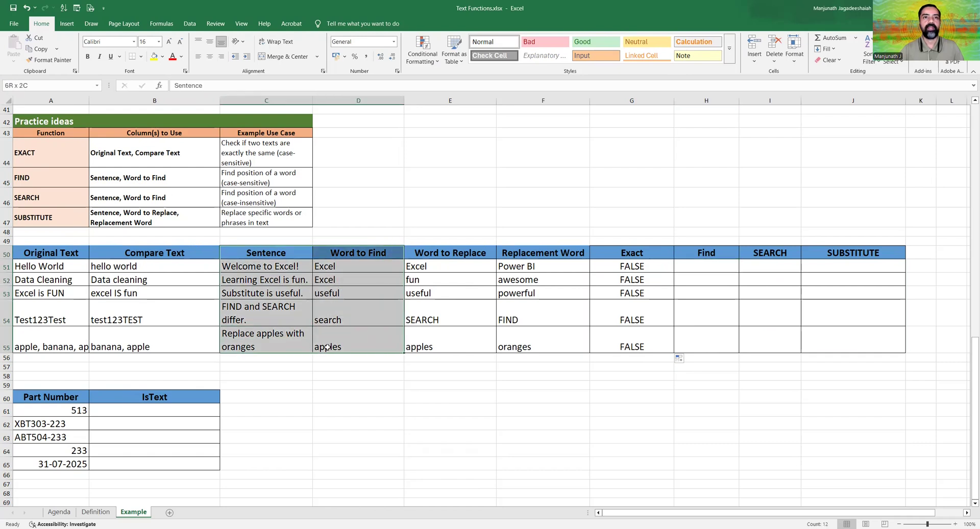
click(706, 267)
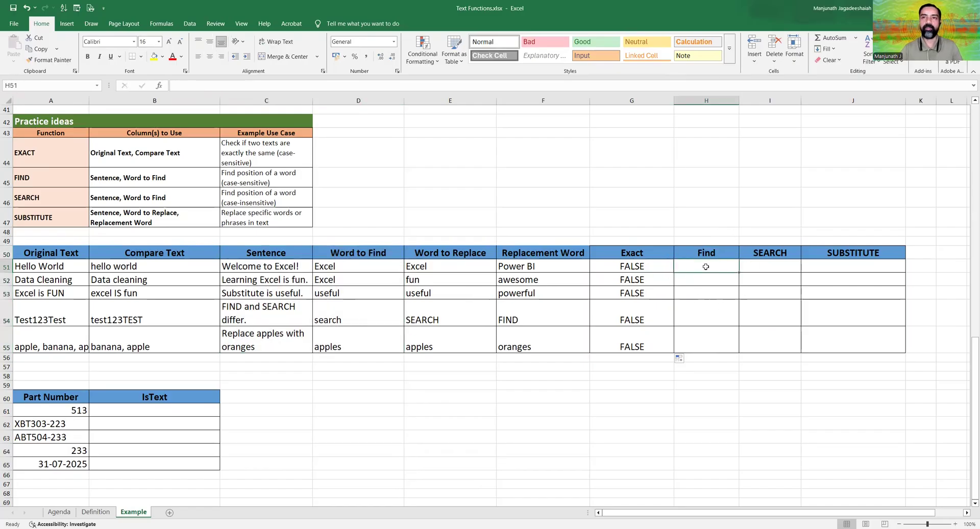
text(=find)
key(Tab)
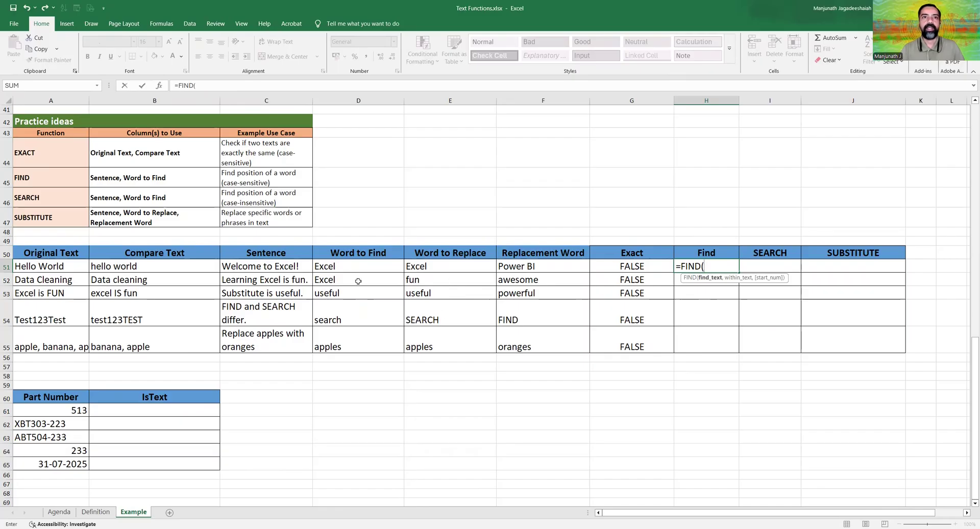
click(346, 266)
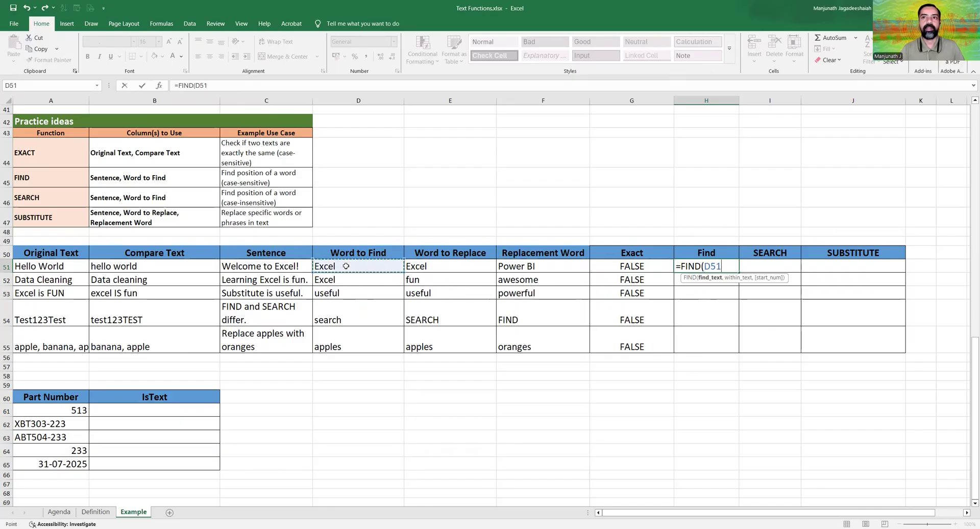
text(,)
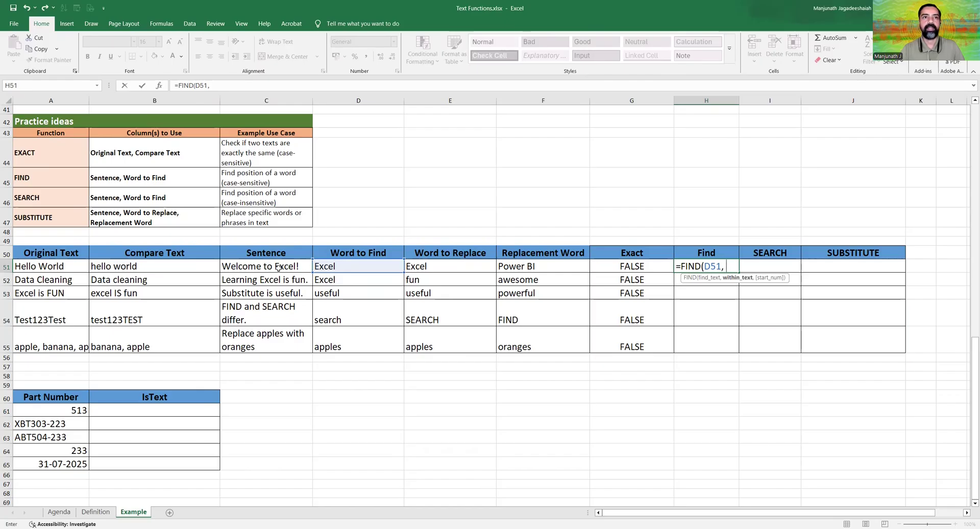
click(259, 266)
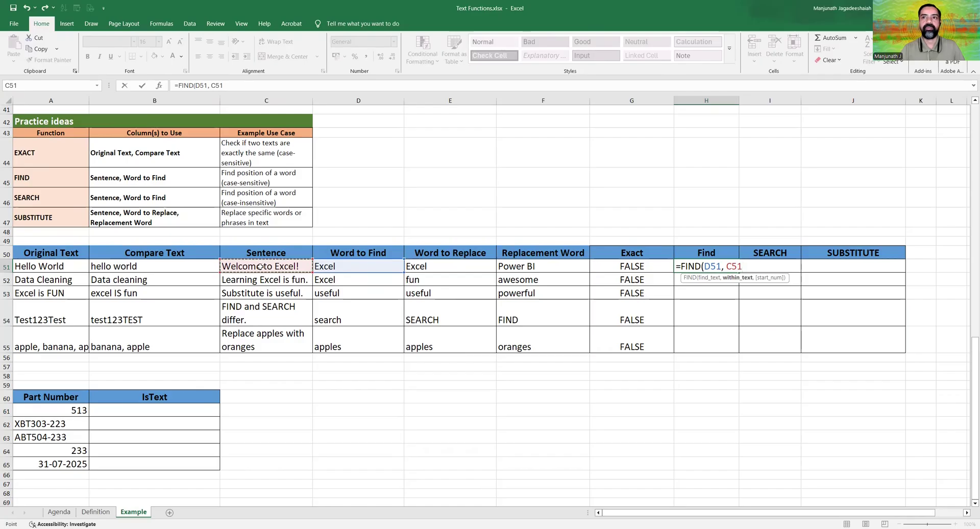
text(, 1)
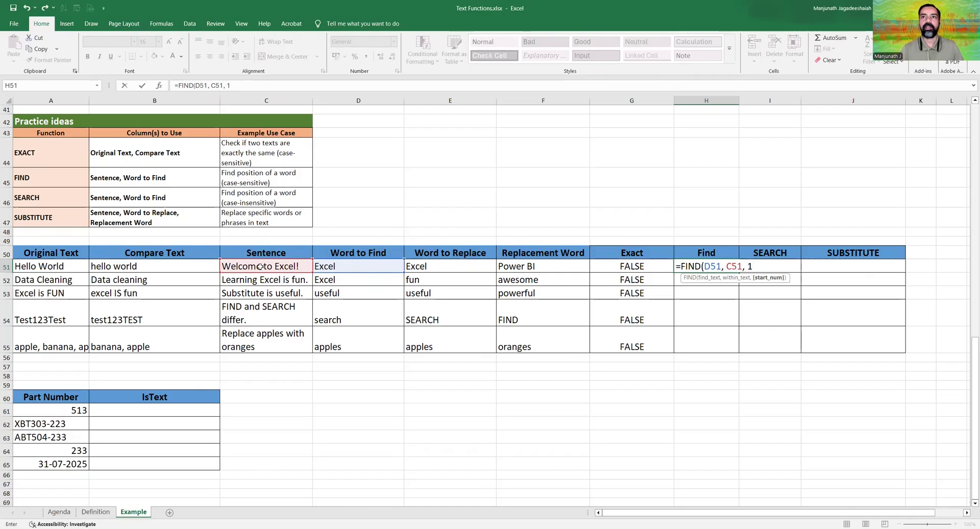
text())
key(ctrl+Return)
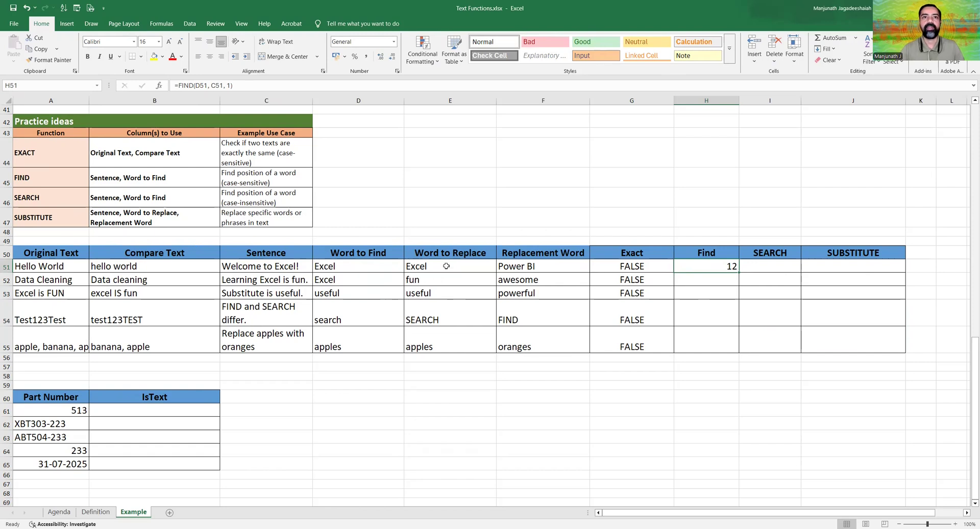
Step: Step through the characters of the C51 sentence to check where the word Excel starts
click(295, 266)
double_click(261, 267)
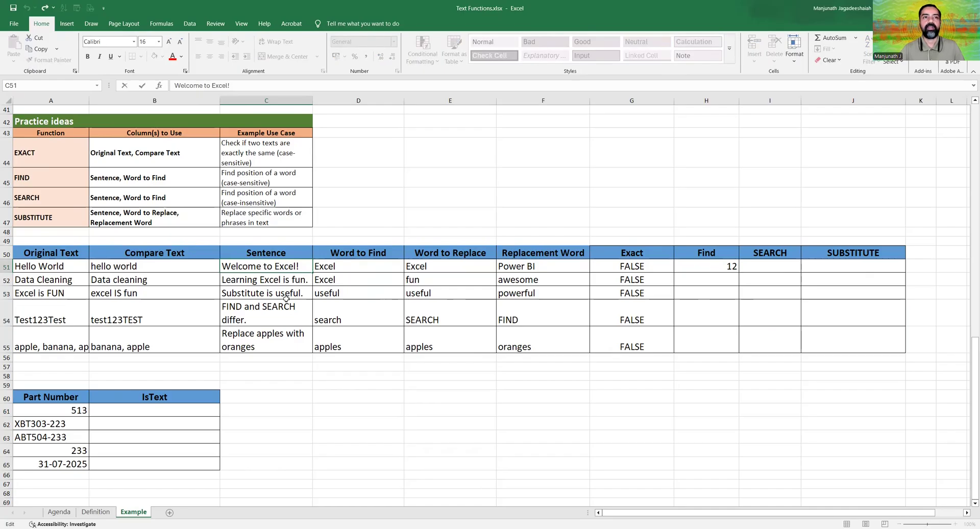
key(Right)
key(Right)
key(Right)
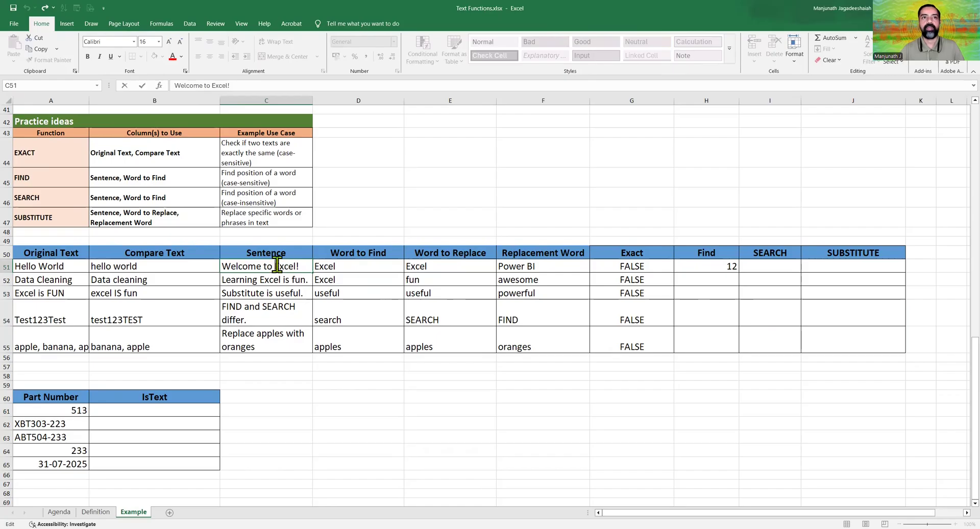
Step: Fill the FIND formula from H51 down the Find column to H55
click(697, 266)
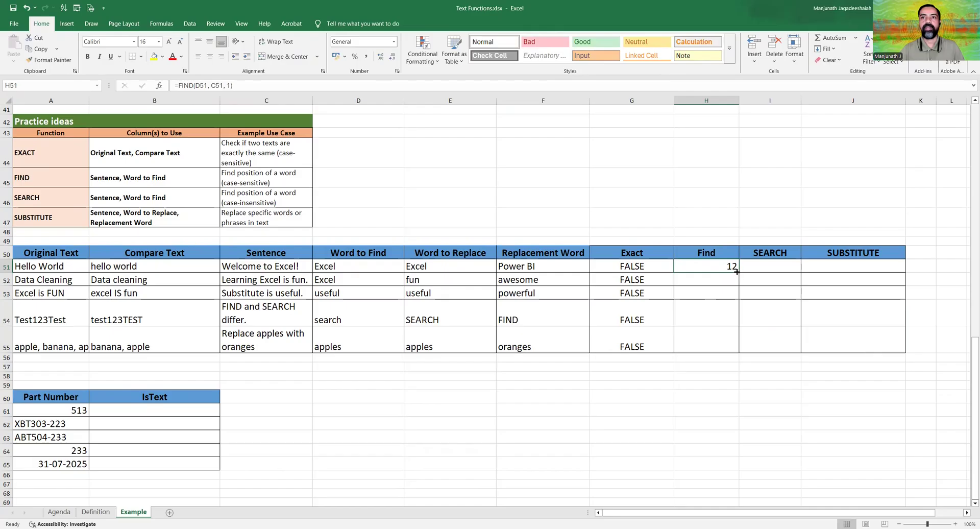
drag(738, 275, 736, 338)
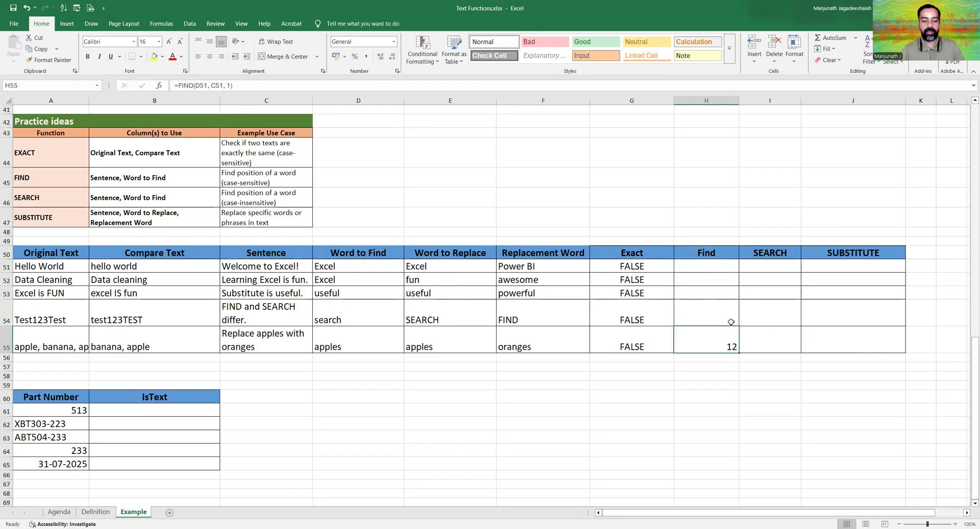
key(ctrl+z)
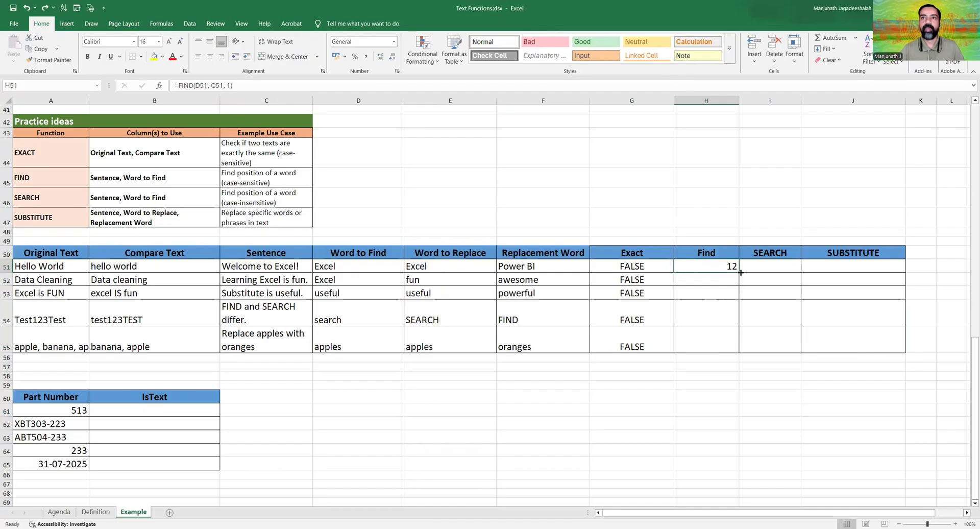
drag(738, 272, 737, 348)
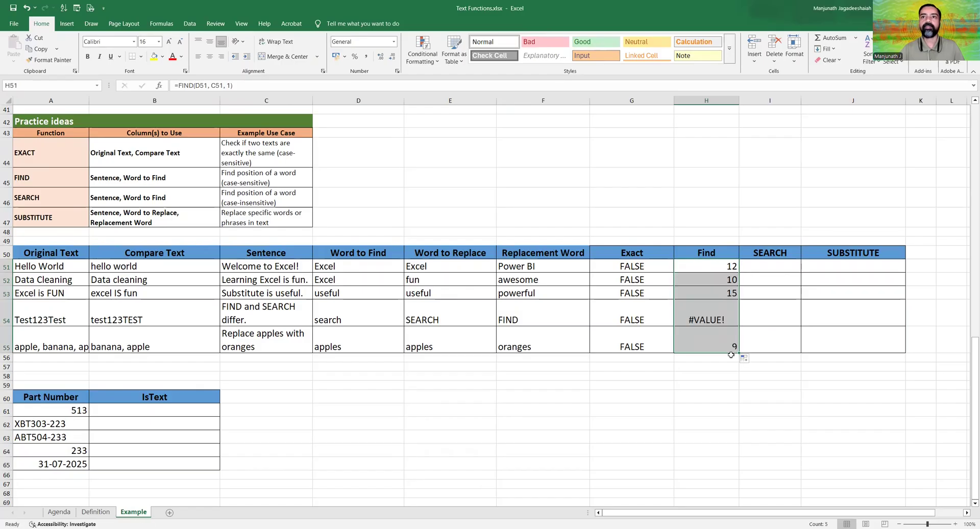
Step: Compare the FIND results in rows 52 and 54 with their sentences and words to find, including the letter case
click(703, 281)
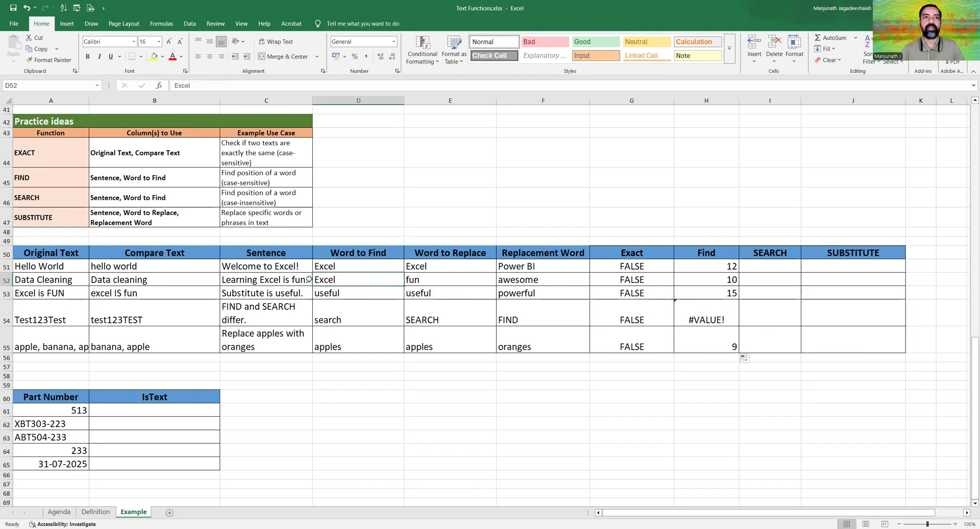
click(274, 279)
click(262, 317)
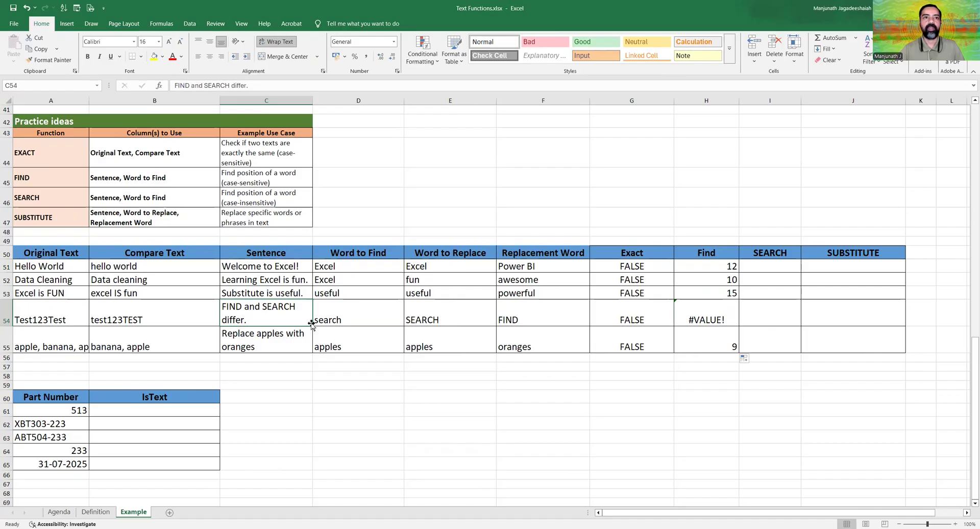
click(362, 317)
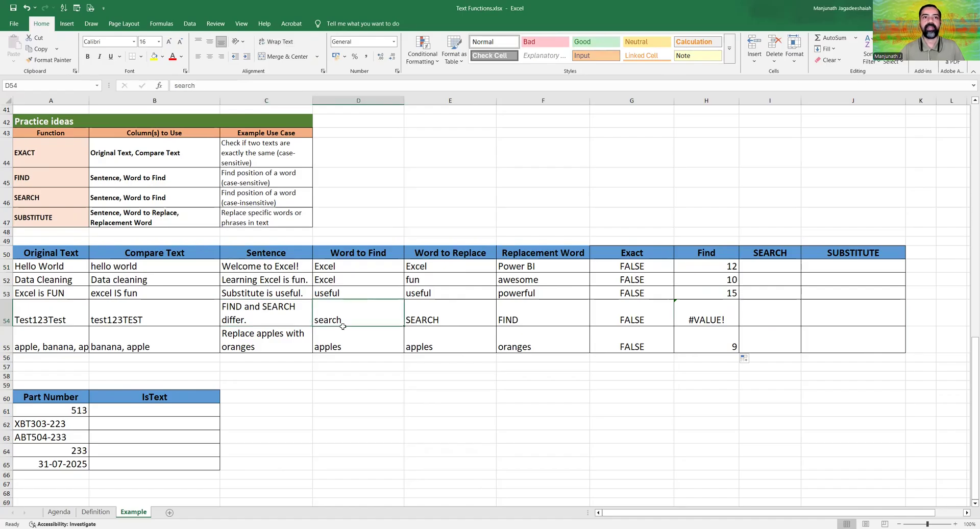
double_click(347, 320)
drag(347, 320, 311, 322)
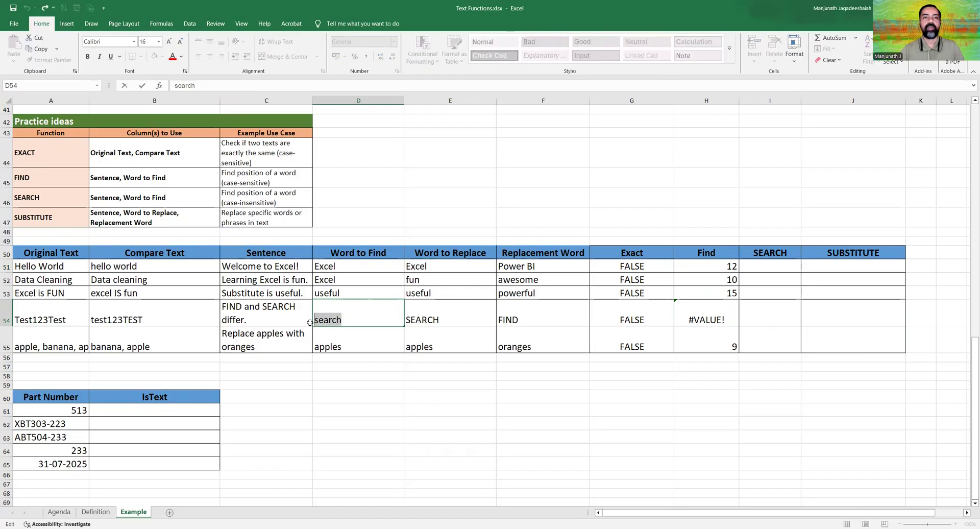
click(280, 313)
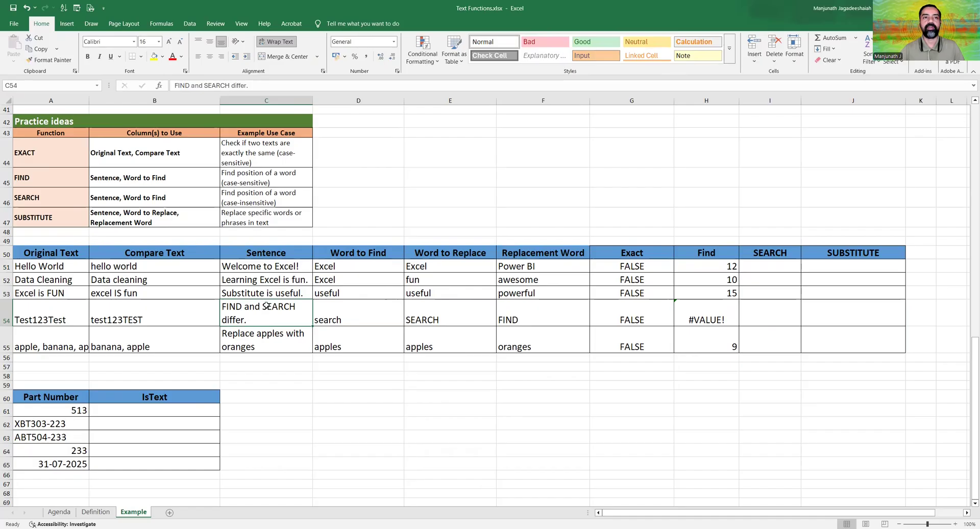
Step: Examine the letter case of the word SEARCH within the C54 sentence against the word to find in D54
double_click(265, 305)
drag(264, 307, 298, 310)
click(299, 311)
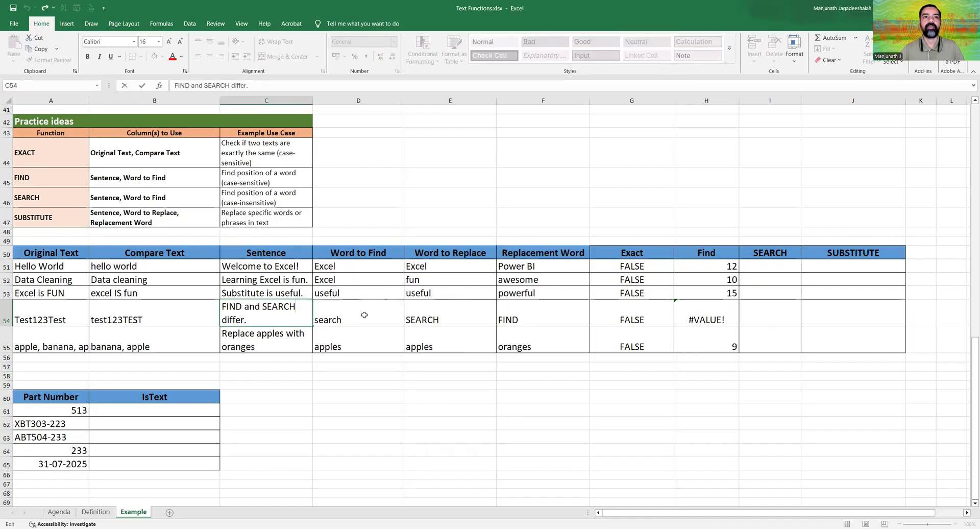
Step: Wrap the FIND formula in H54 as =IFERROR(FIND(D54, C54, 1), "Not found!") to replace the error with a message
click(703, 319)
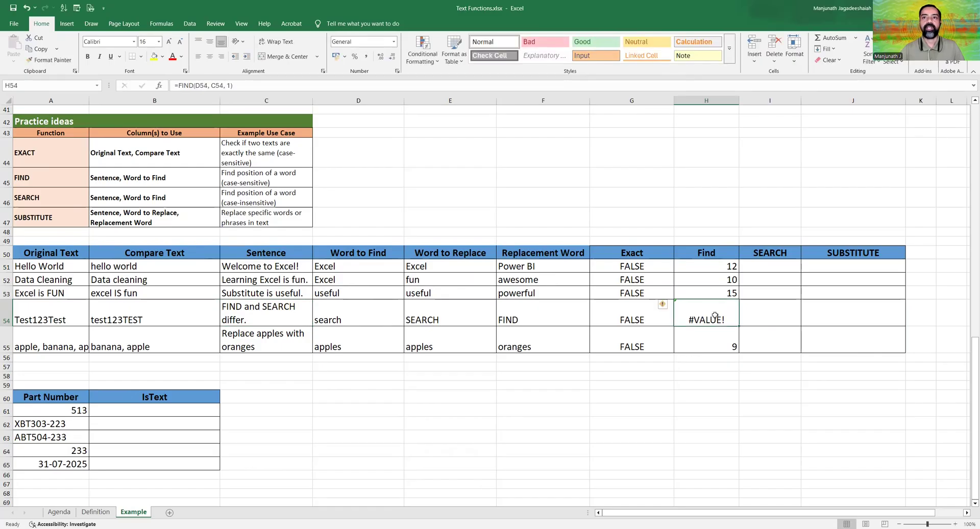
double_click(715, 315)
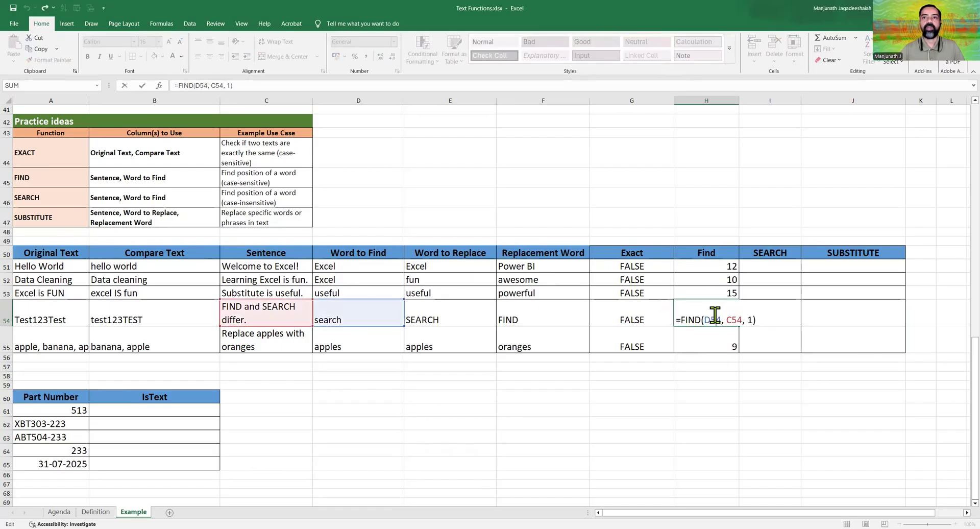
click(682, 320)
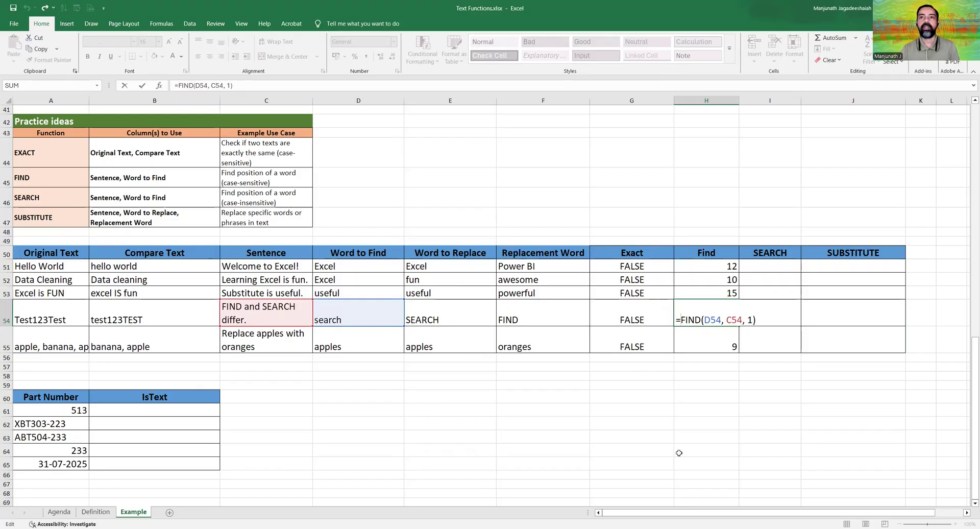
text(ise)
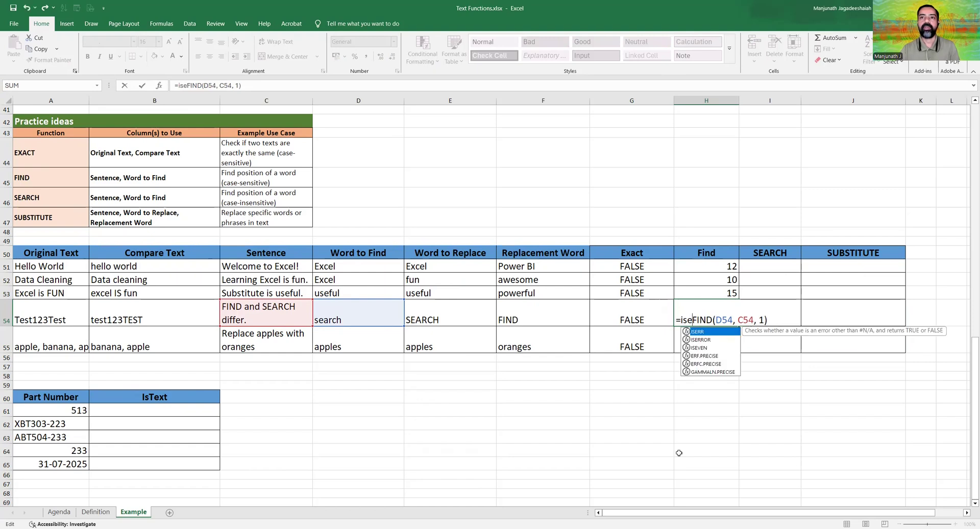
key(BackSpace)
key(BackSpace)
text(ferr)
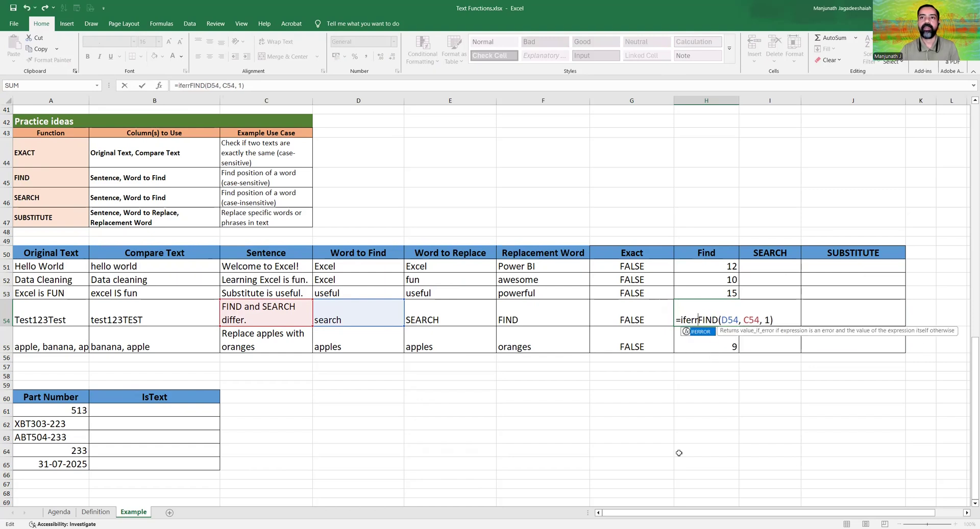
key(Tab)
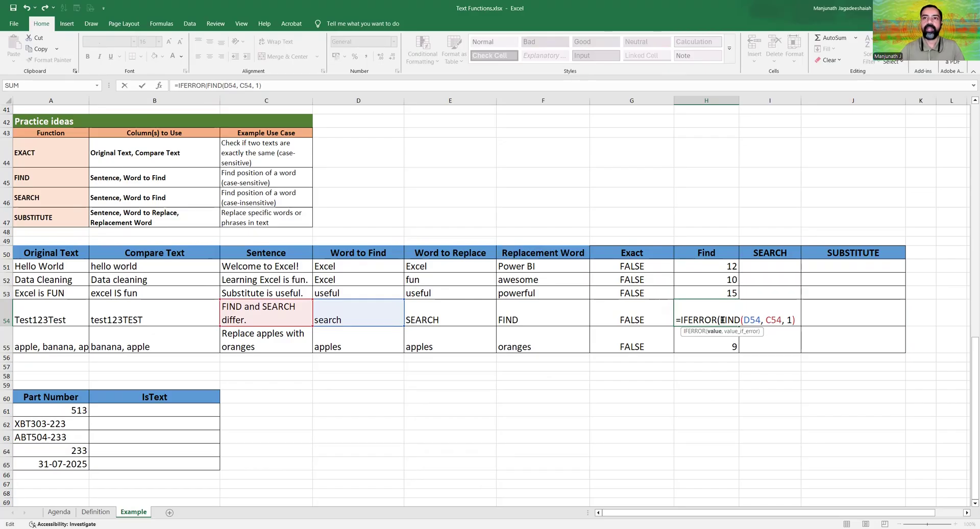
click(800, 317)
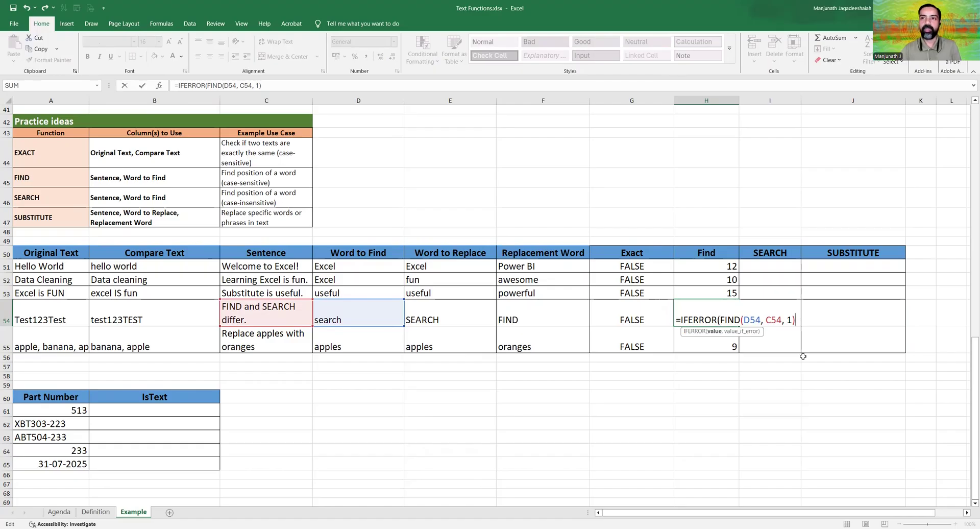
text(,)
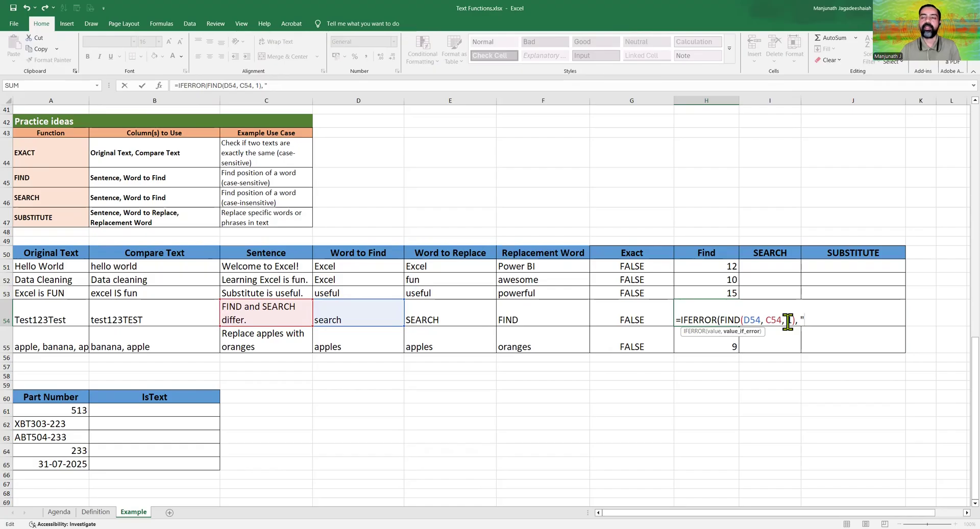
text(Not found!)
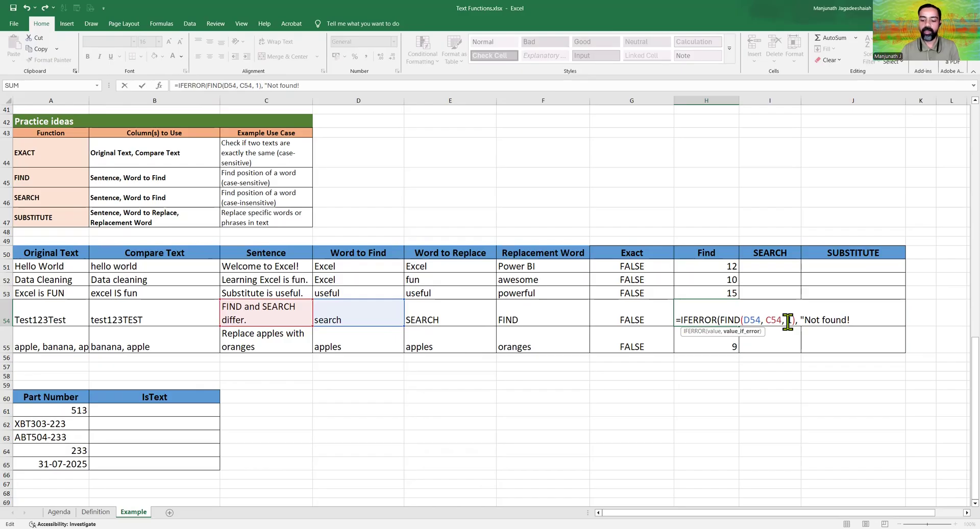
text("))
key(Return)
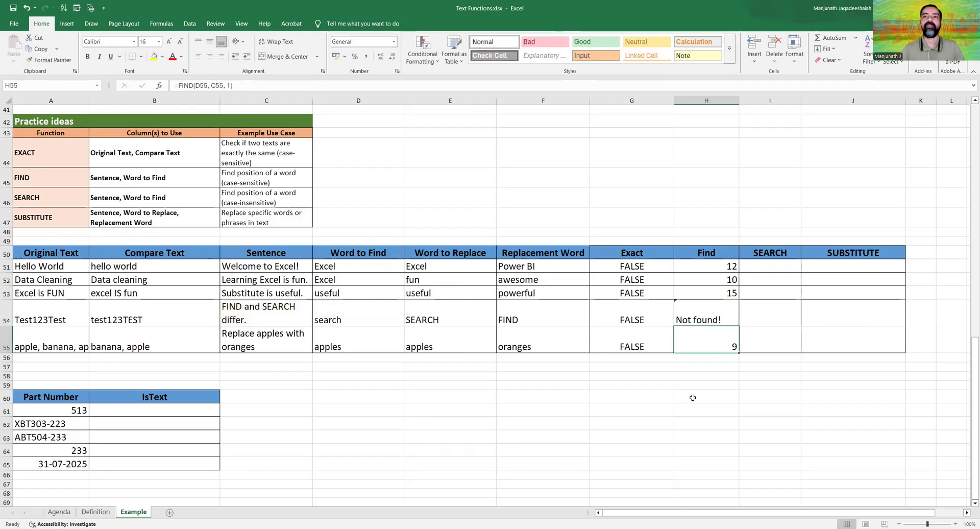
Step: Review the IFERROR formula and its arguments in H54 without altering it
key(Up)
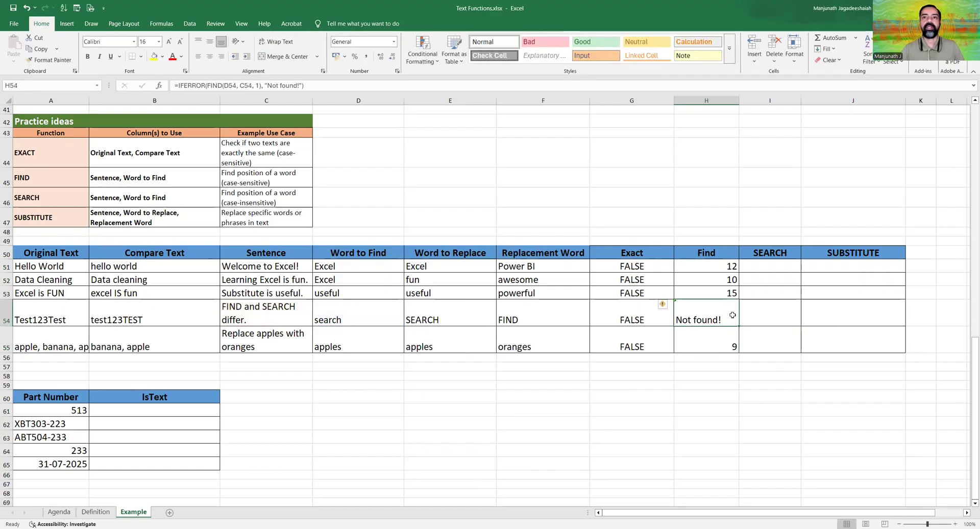
double_click(716, 318)
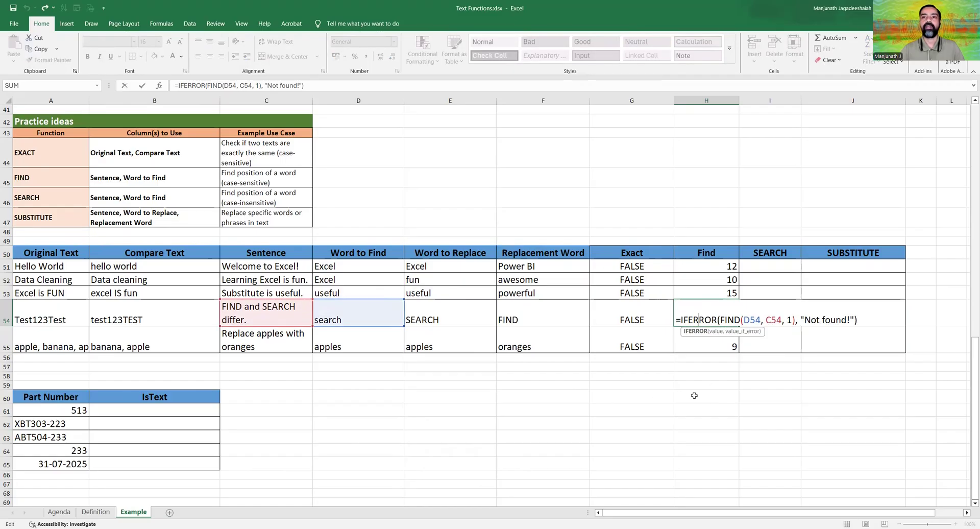
key(Return)
Step: Enter =SEARCH(D51, C51, 1) in I51 under SEARCH and fill the formula down the column to I55
key(Up)
key(Up)
key(Up)
key(Up)
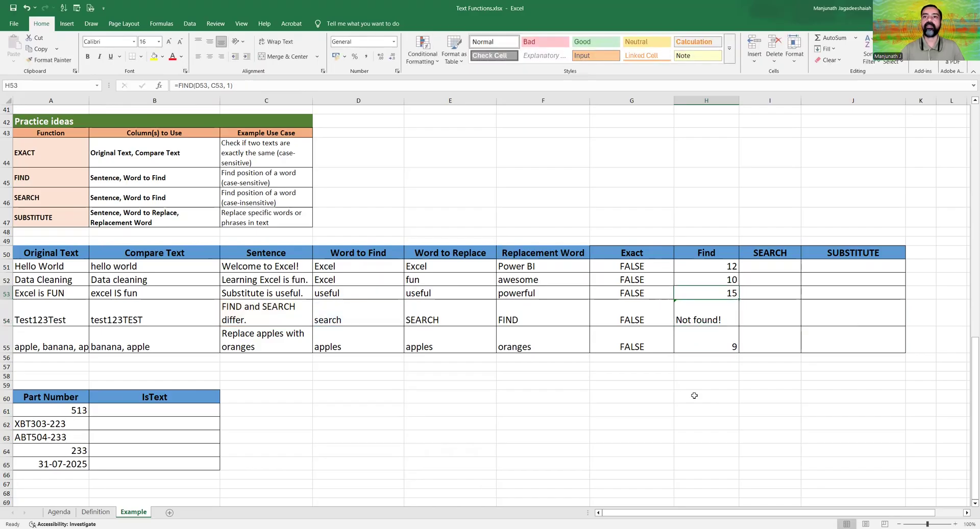
key(Right)
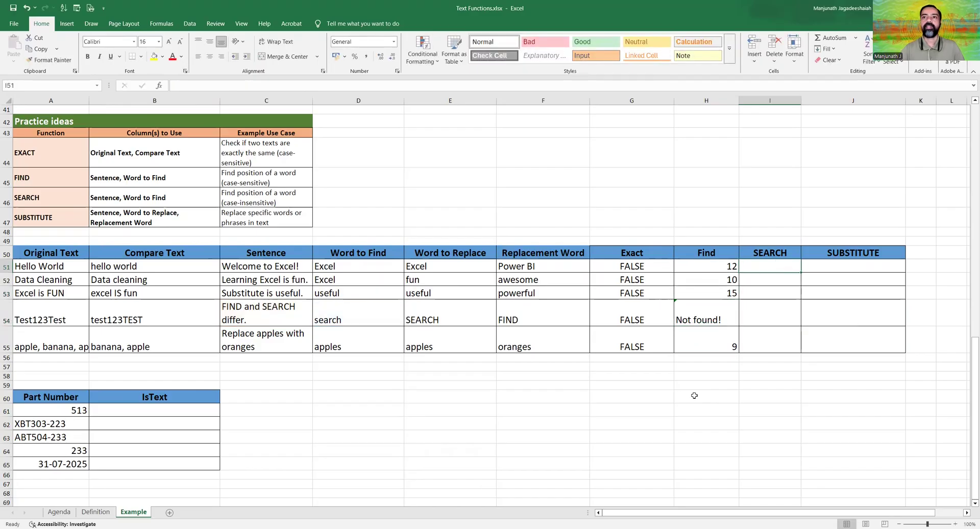
double_click(762, 265)
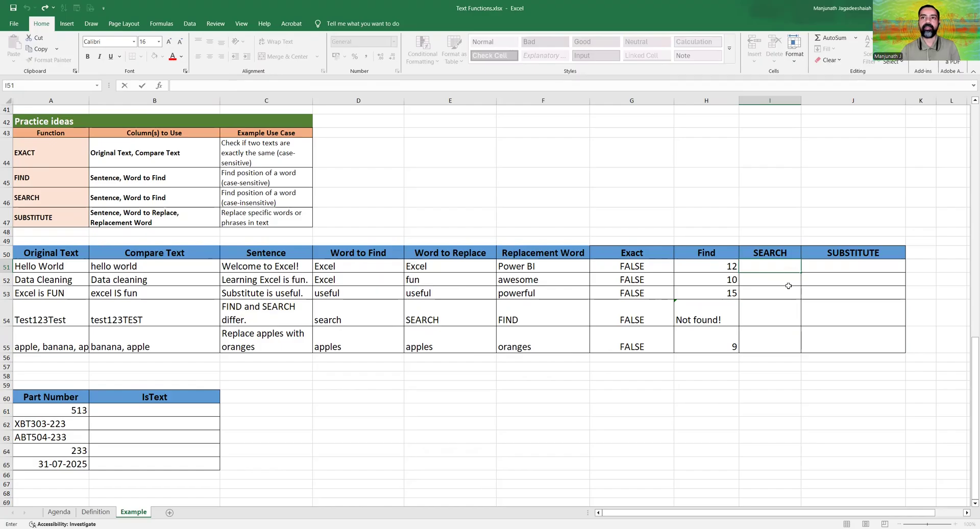
text(=s)
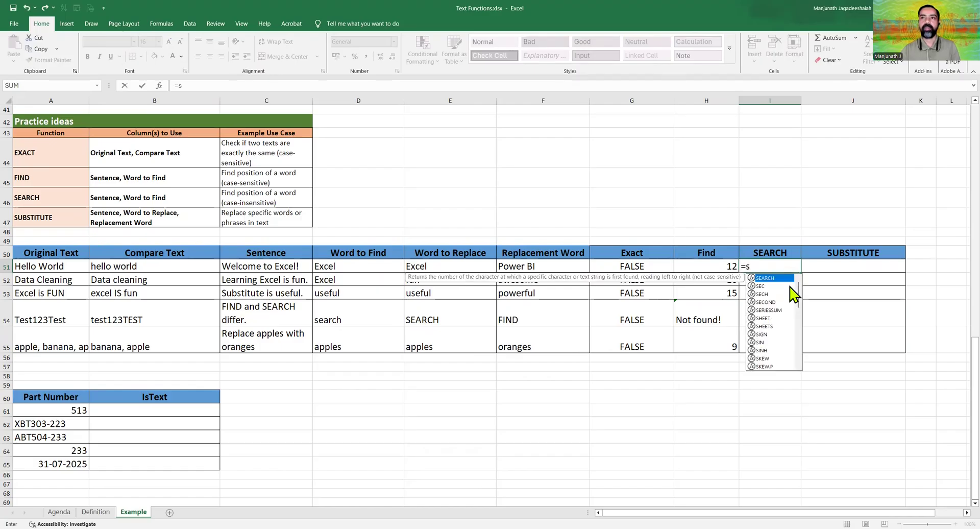
key(Tab)
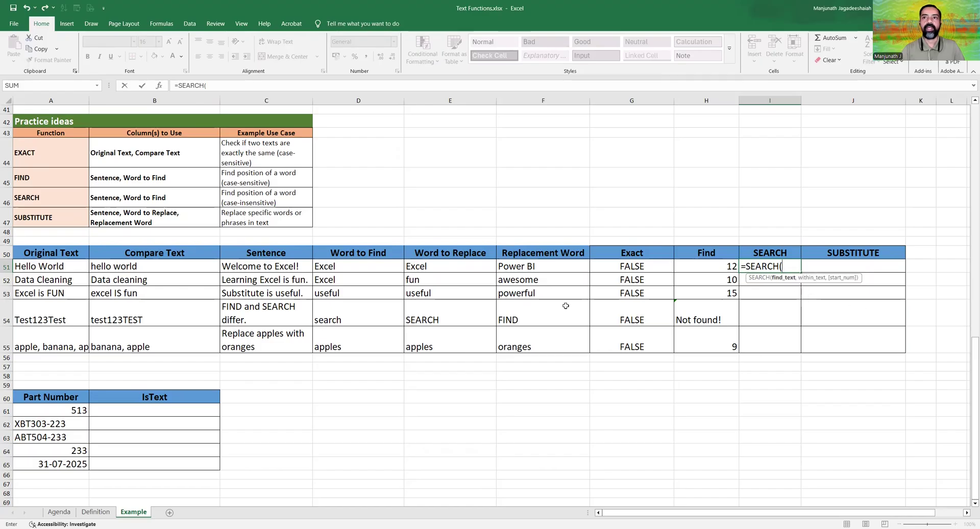
click(354, 267)
text(,)
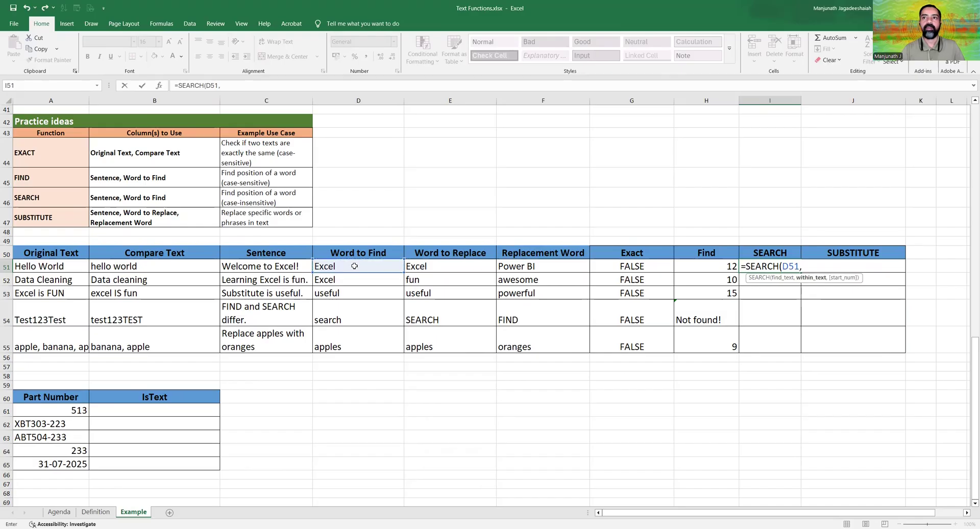
click(257, 266)
text(, 1)
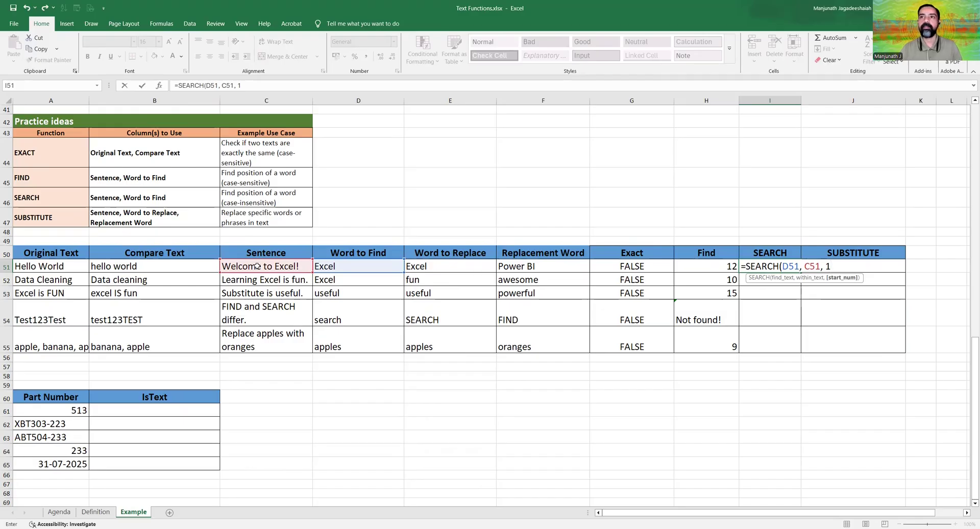
text())
key(Return)
key(Up)
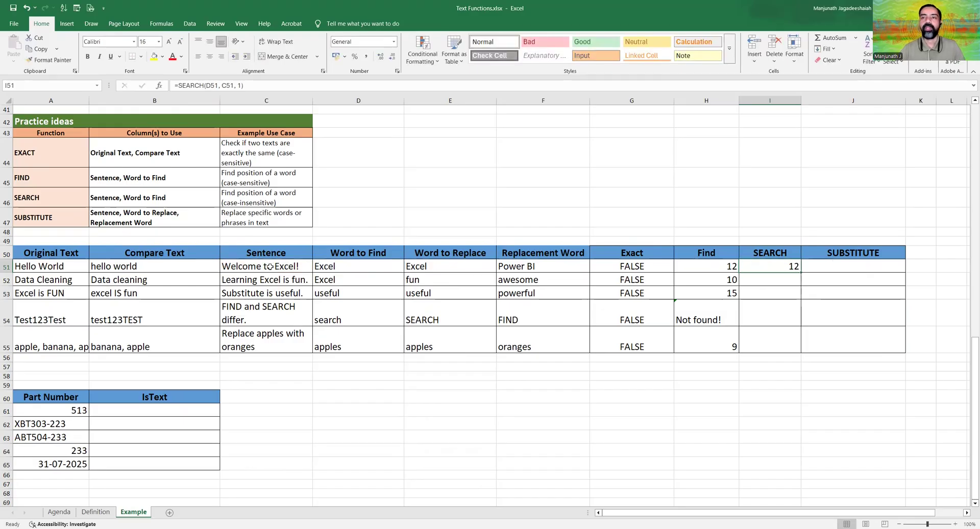
drag(801, 272, 798, 349)
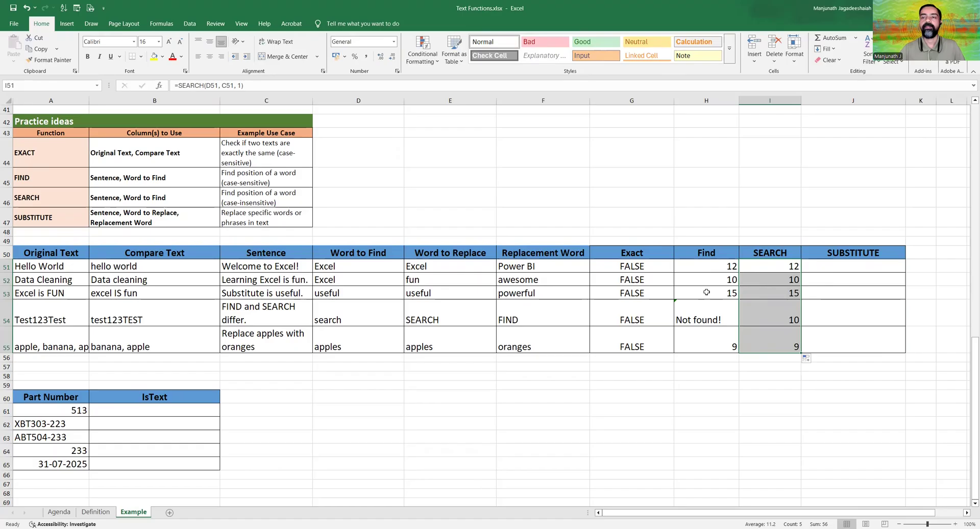
Step: Compare the SEARCH result in I54 with the word to find in D54 and the sentence in C54, including letter case
click(775, 318)
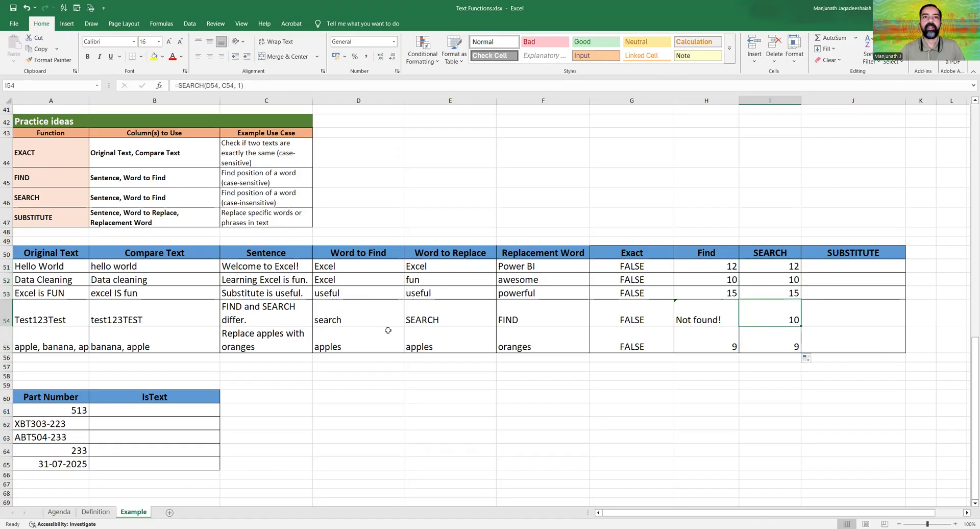
double_click(433, 320)
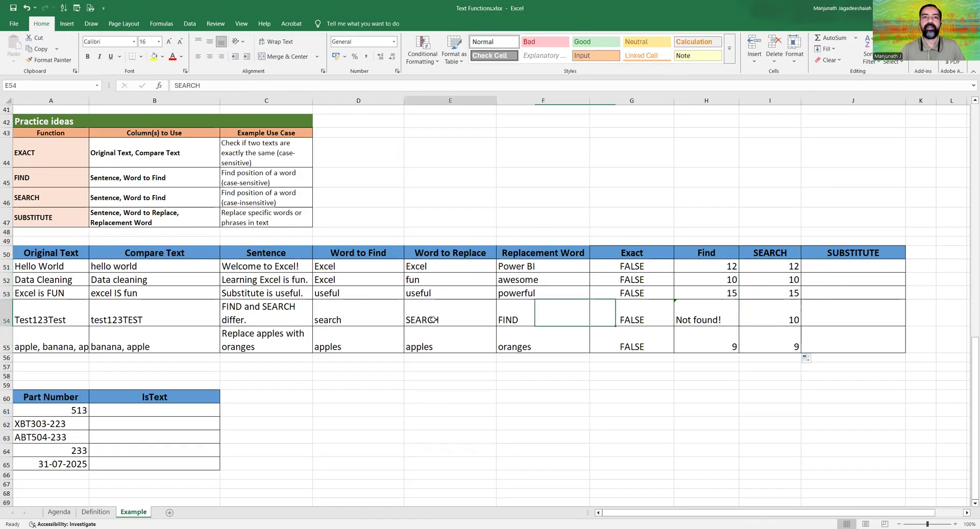
double_click(349, 319)
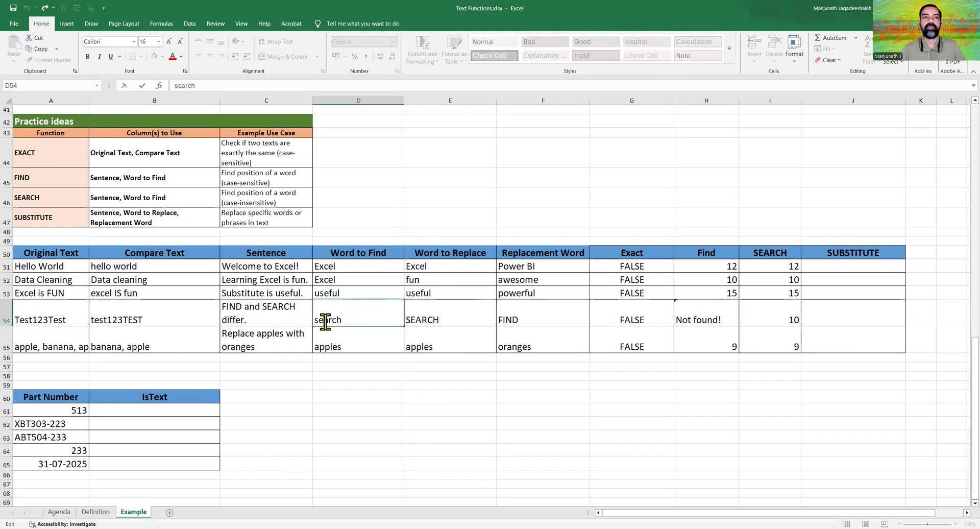
double_click(325, 319)
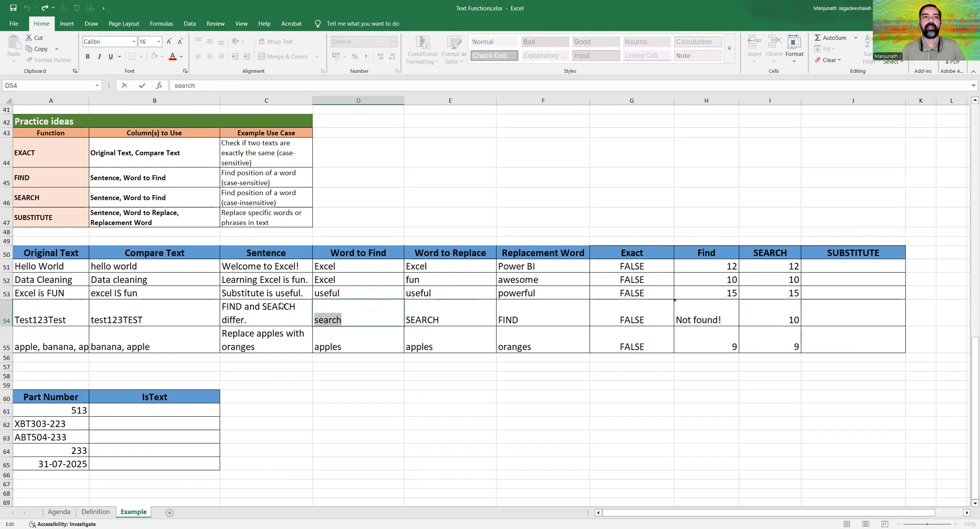
key(Escape)
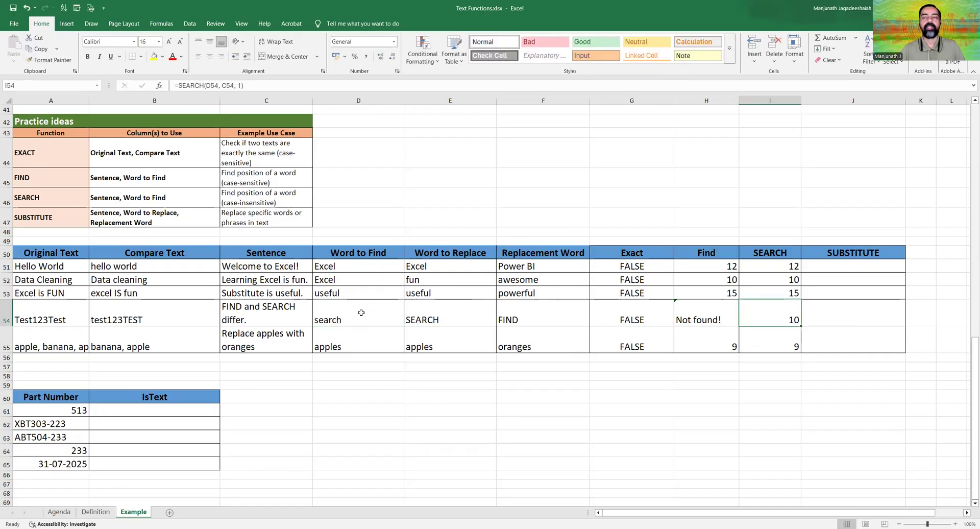
click(794, 313)
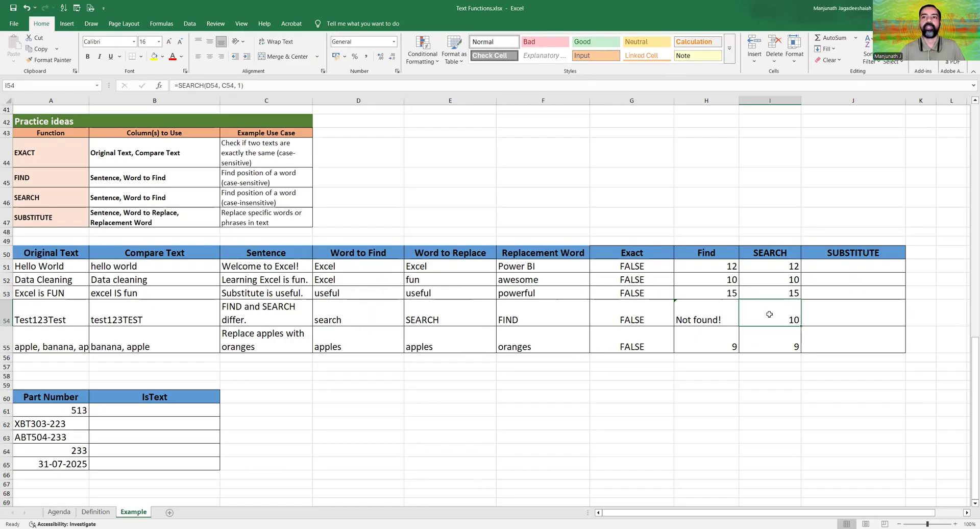
Step: Enter =SUBSTITUTE(C51,E51,F51, 1) in J51 to swap the word to replace for the replacement word in the first sentence
click(815, 265)
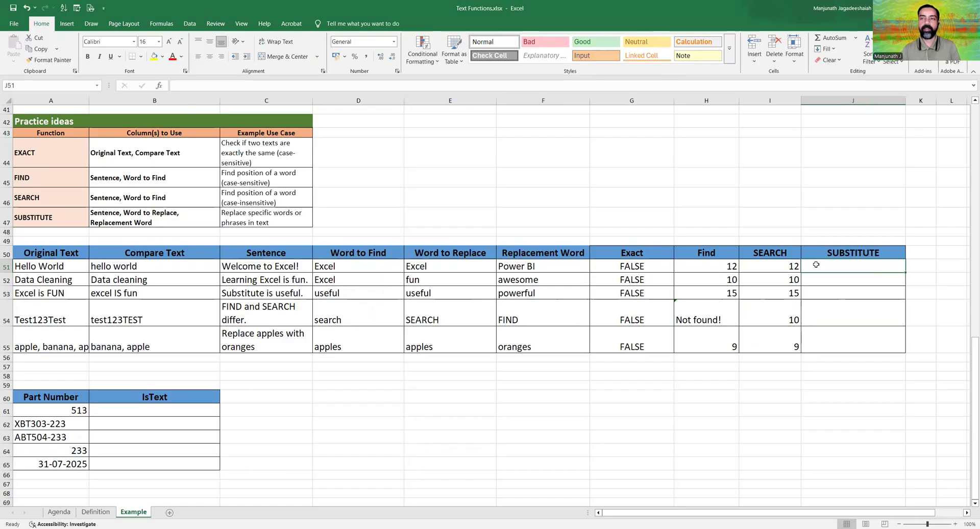
text(=)
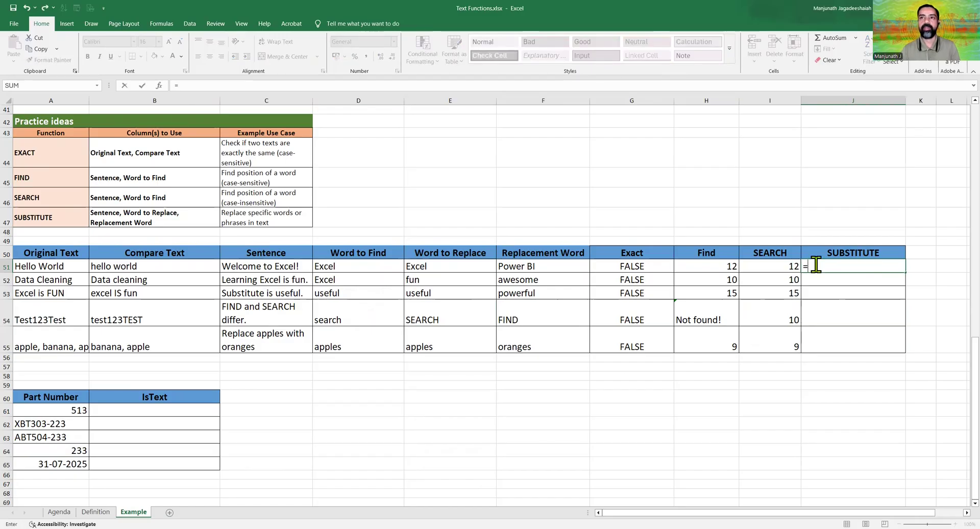
text(SUBSTITUTE()
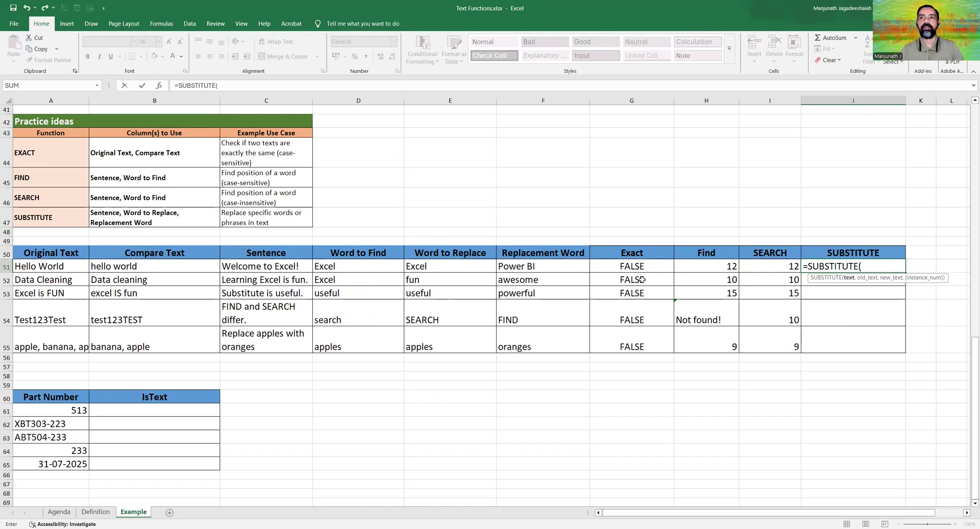
click(244, 265)
text(,)
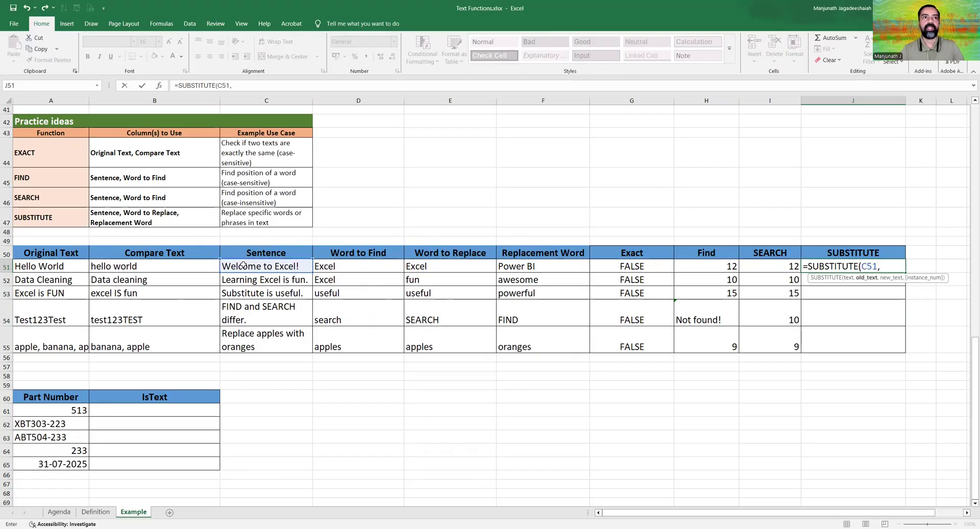
click(449, 266)
text(,)
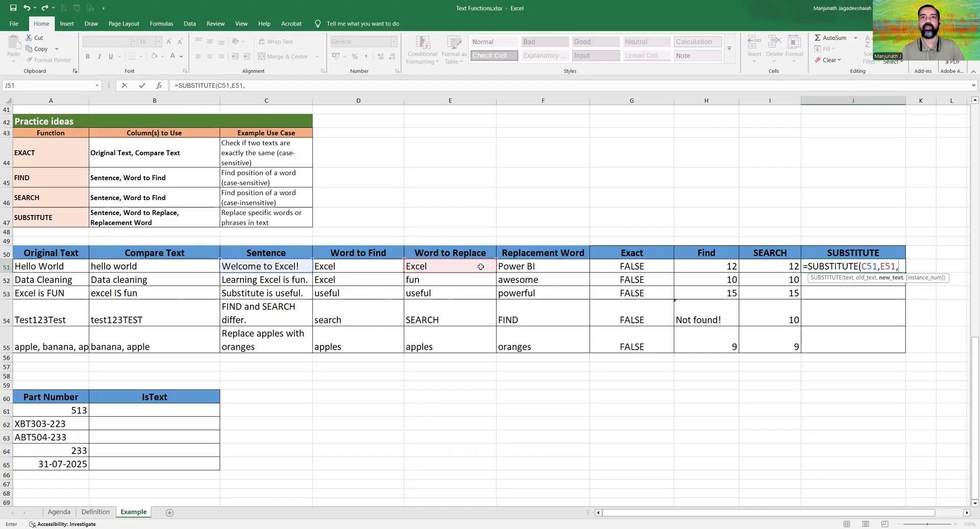
click(542, 265)
text(, 1)
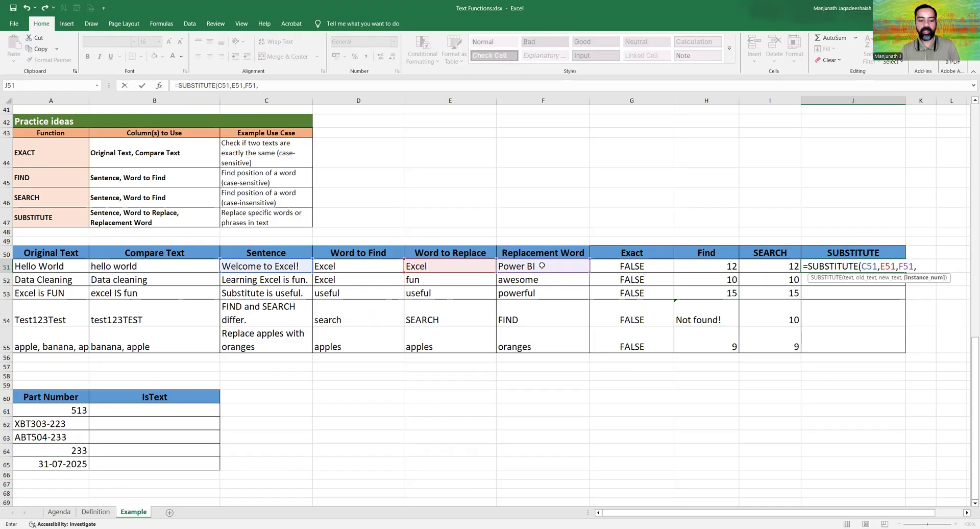
text())
key(ctrl+Return)
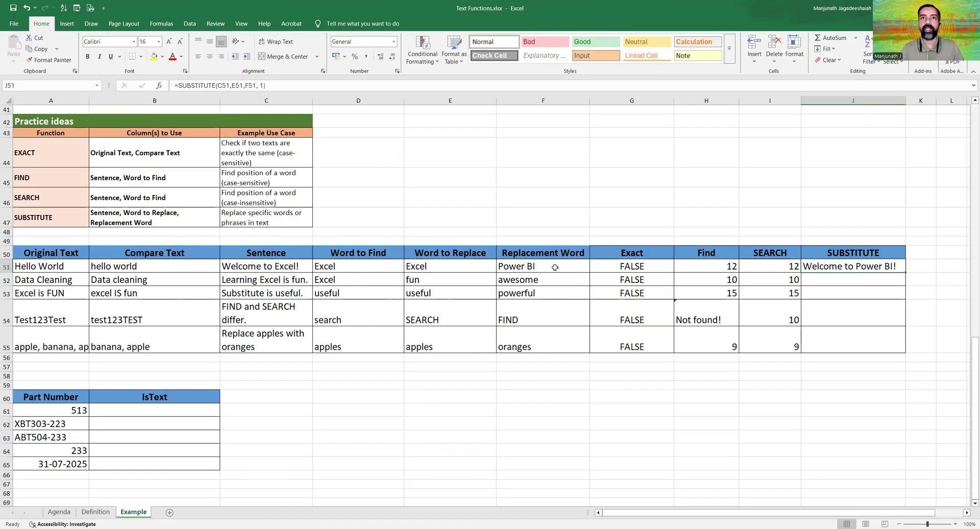
Step: Fill the SUBSTITUTE formula from J51 down the column to J55
click(256, 266)
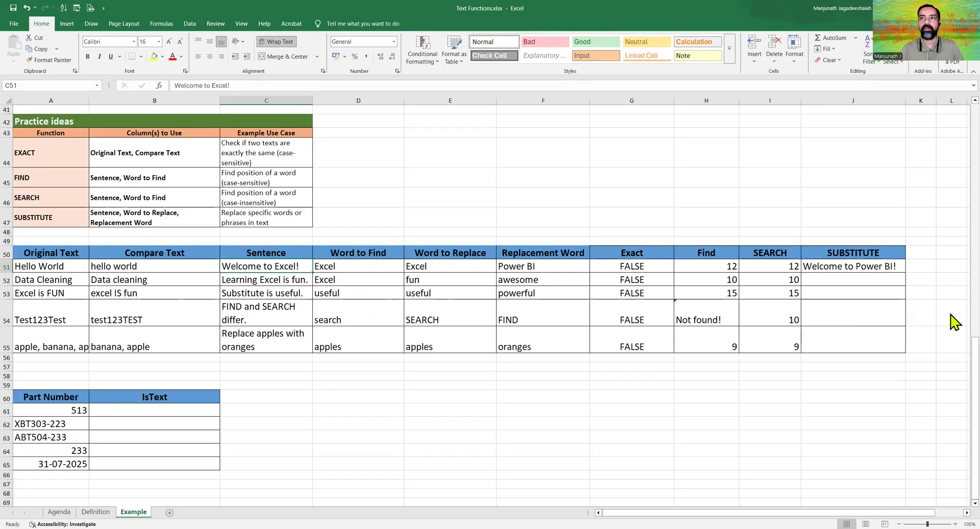
click(835, 266)
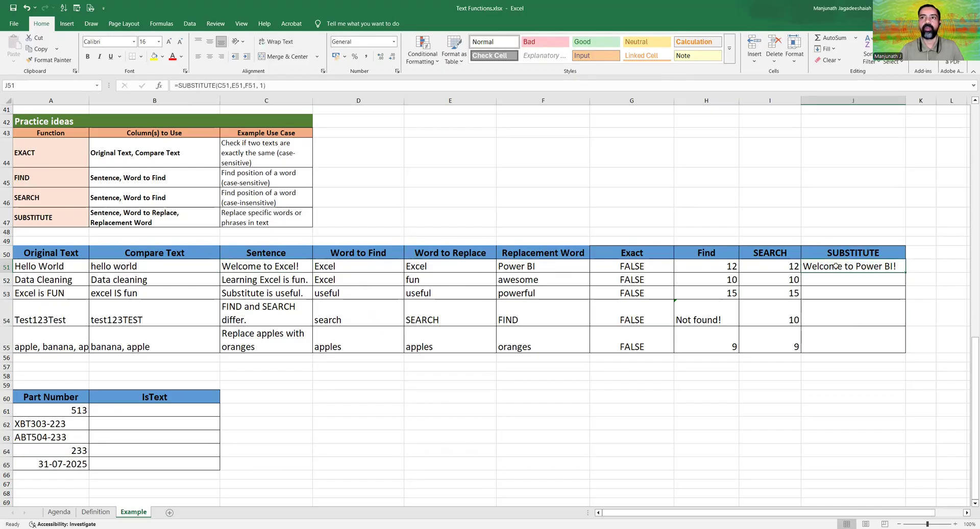
drag(904, 273, 902, 345)
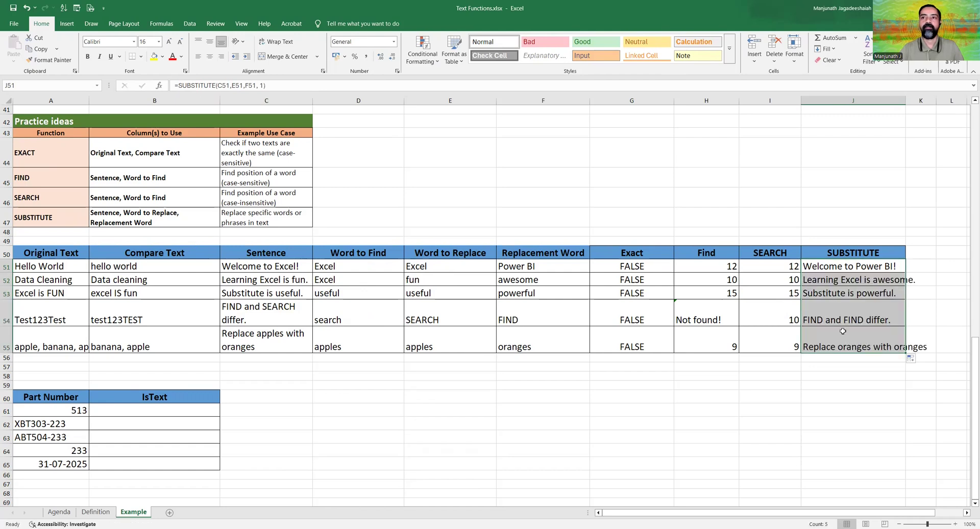
Step: Compare the SUBSTITUTE results in J54 and J55 with the sentences and the find and replacement words in rows 54 and 55
click(844, 339)
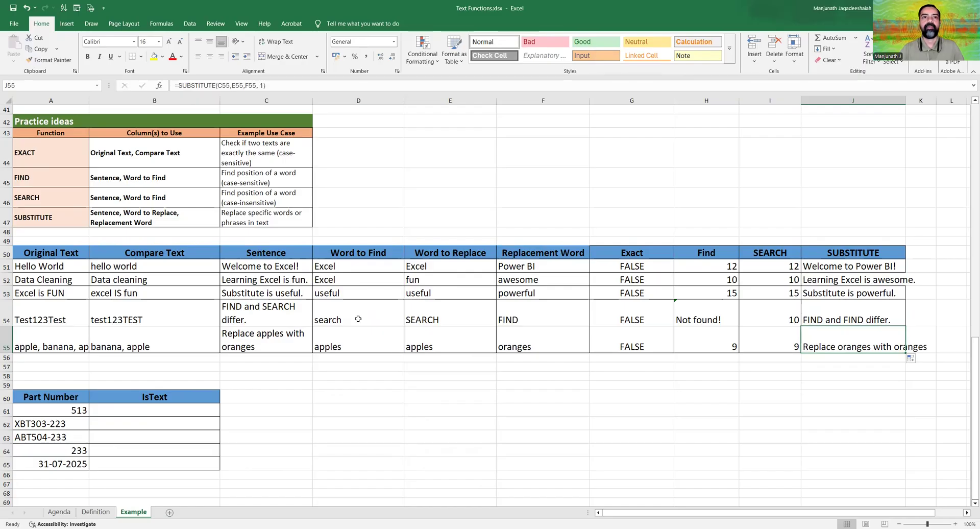
click(833, 311)
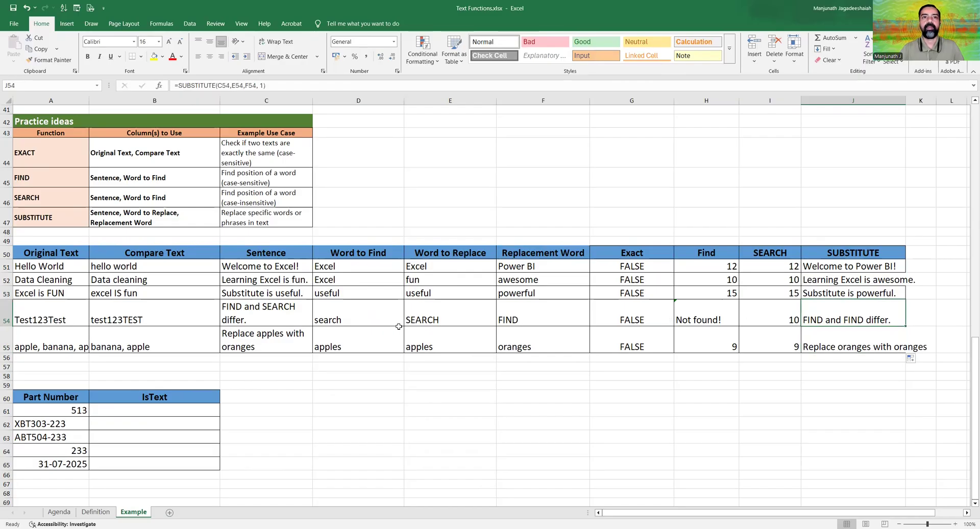
click(268, 309)
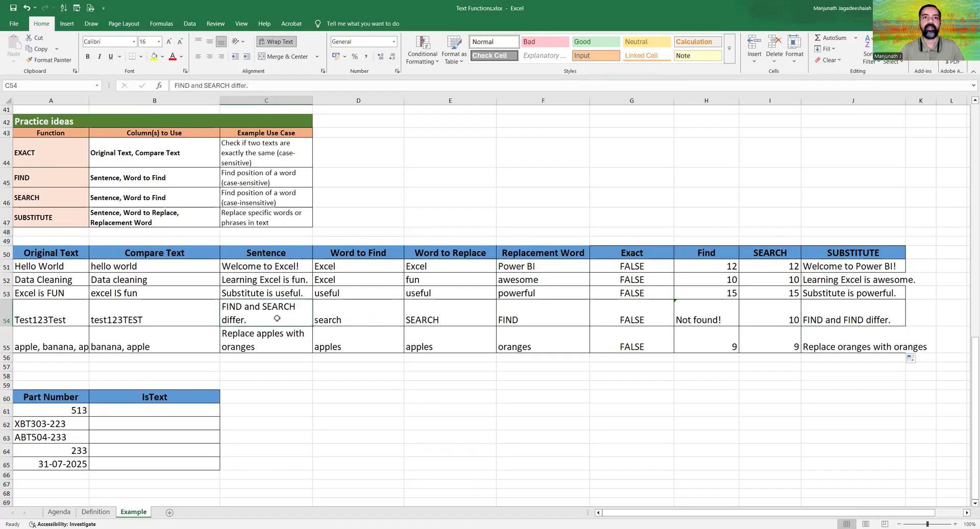
click(353, 319)
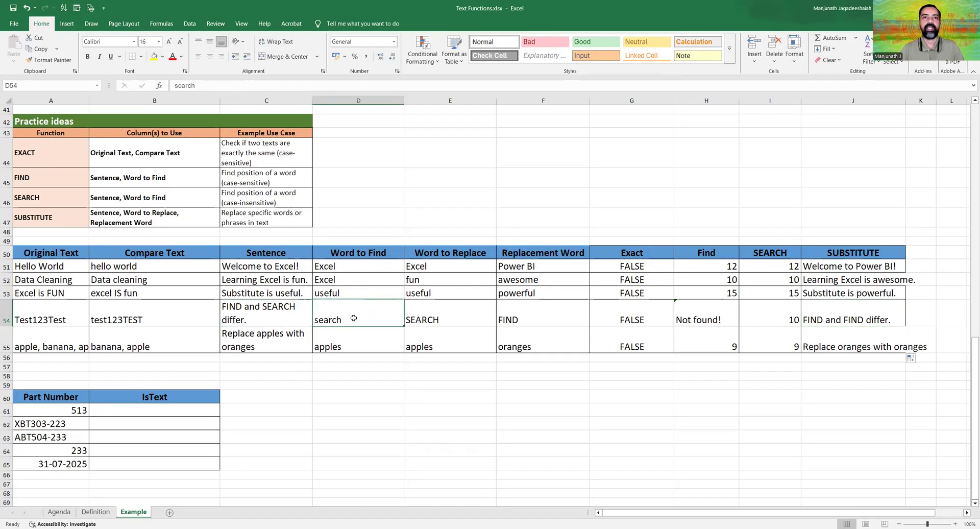
click(545, 315)
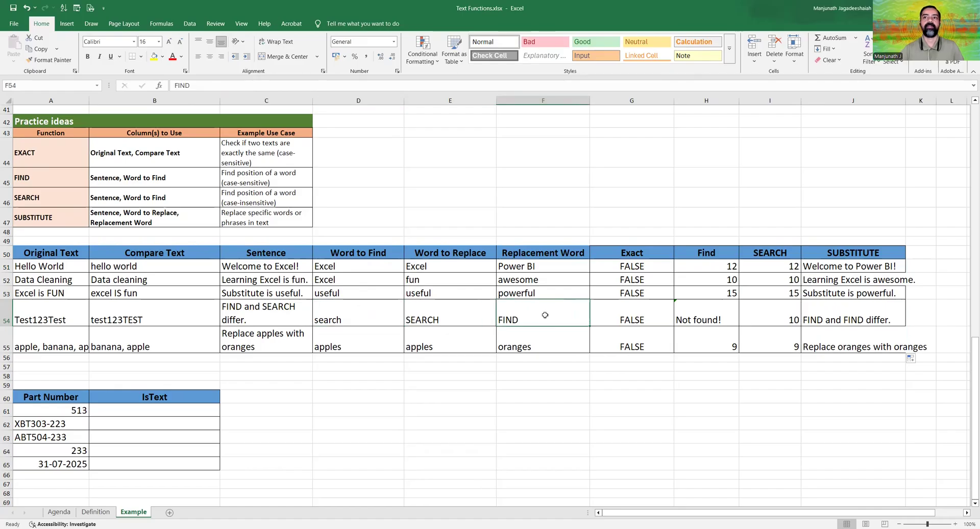
click(270, 345)
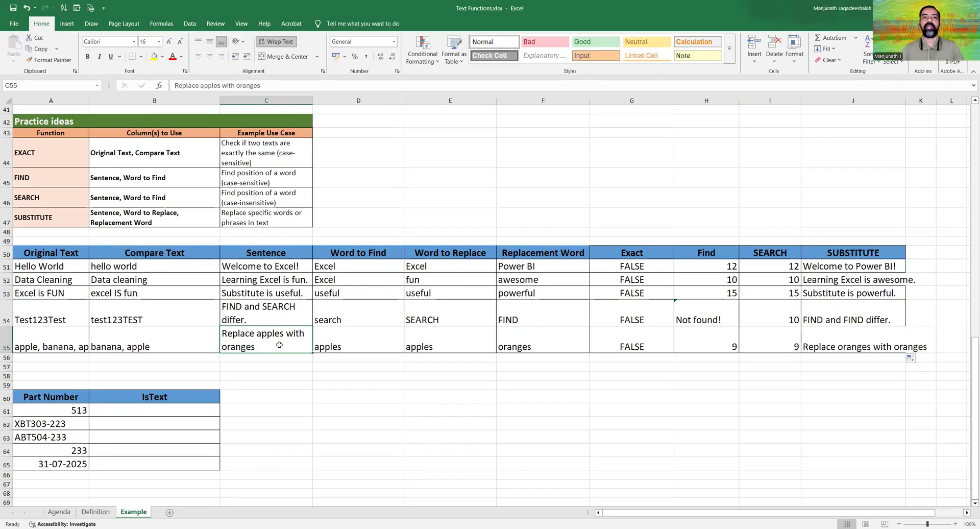
click(844, 345)
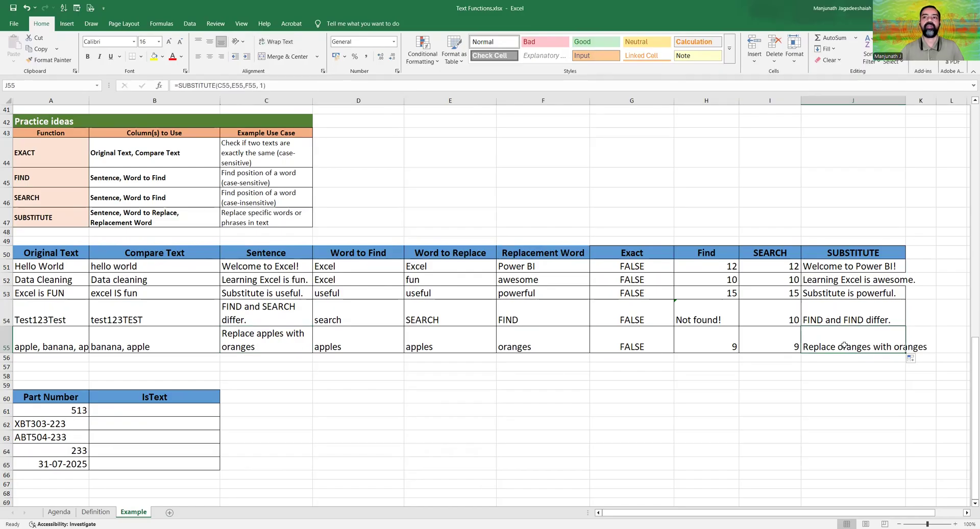
Step: Enter =ISTEXT(A61) in B61 under IsText and fill the formula down the column to B65
scroll(547, 365, down, 2)
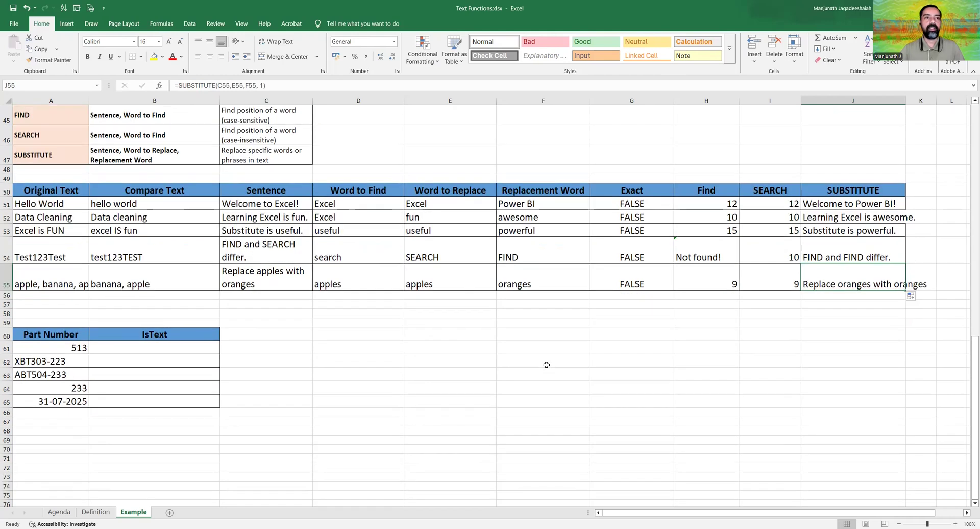
click(165, 334)
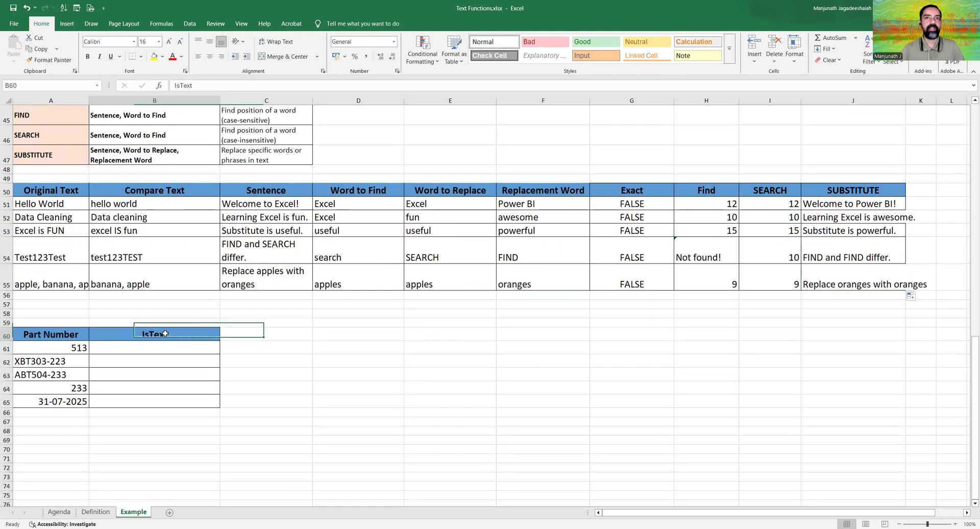
click(161, 349)
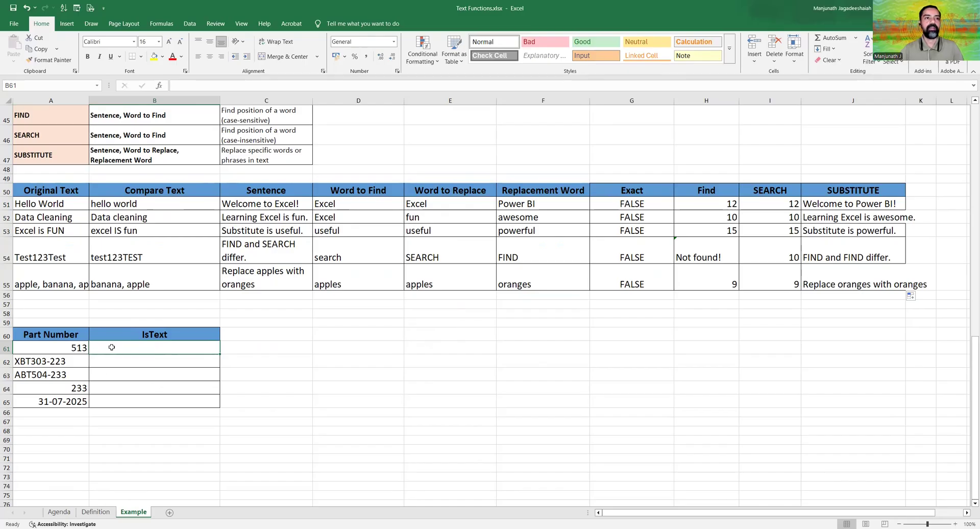
text(=)
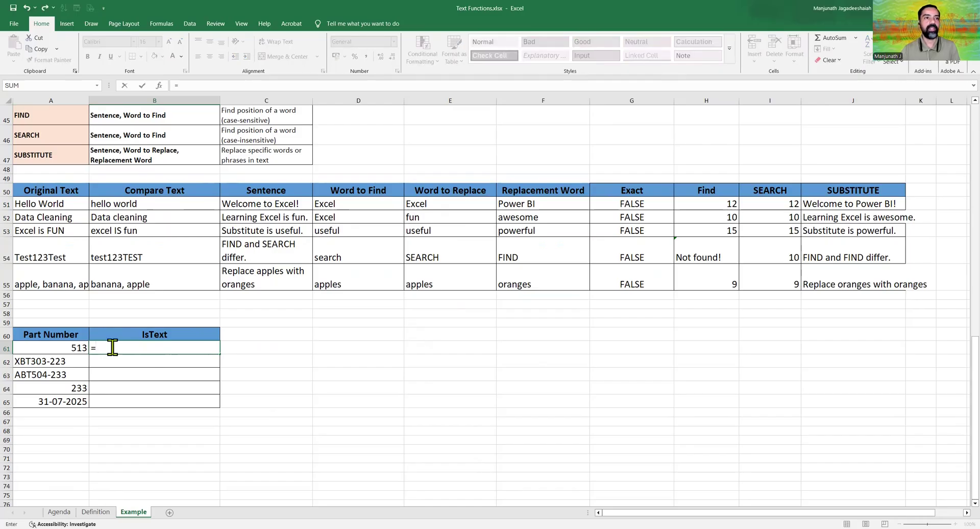
text(ISTEXT()
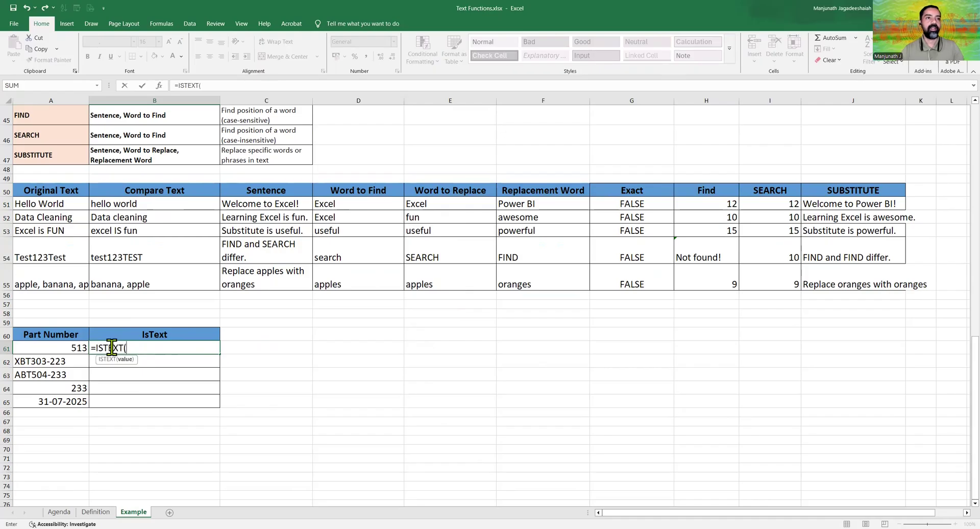
click(68, 347)
text())
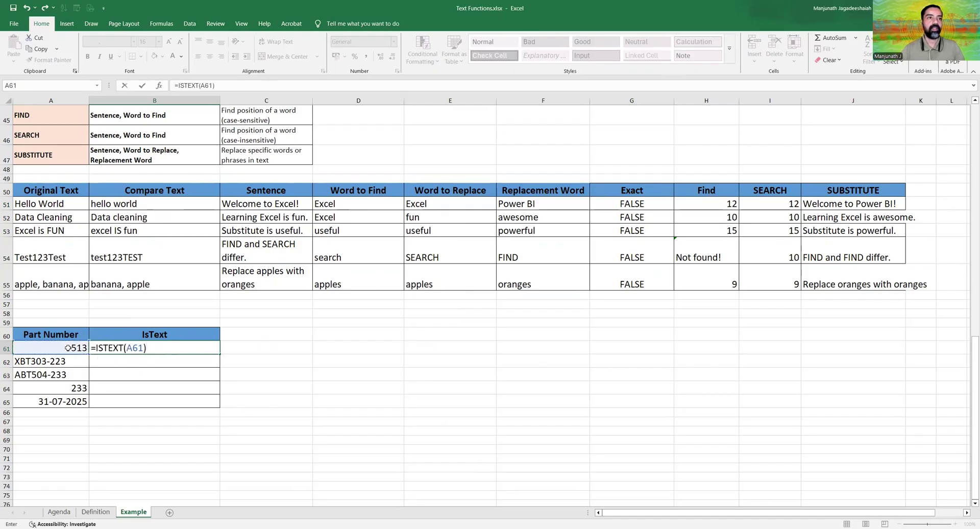
key(ctrl+Return)
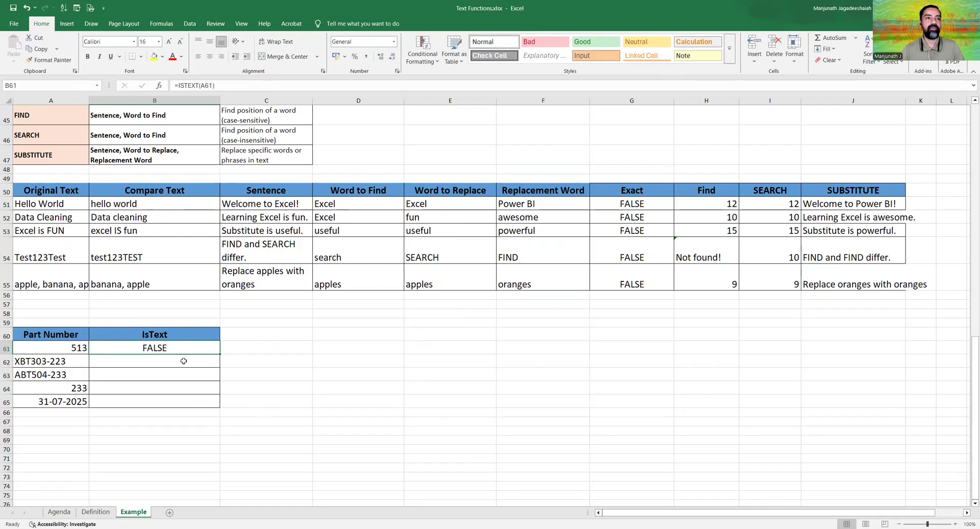
click(54, 349)
click(173, 351)
drag(220, 355, 217, 407)
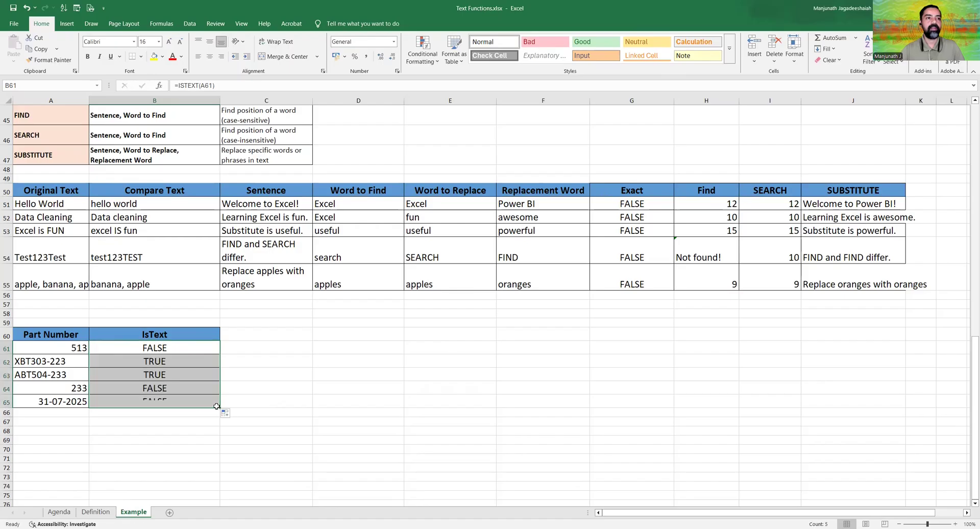
Step: Compare the part numbers in A61:A65 with their ISTEXT results, covering the numeric, alphanumeric and date entries
click(65, 347)
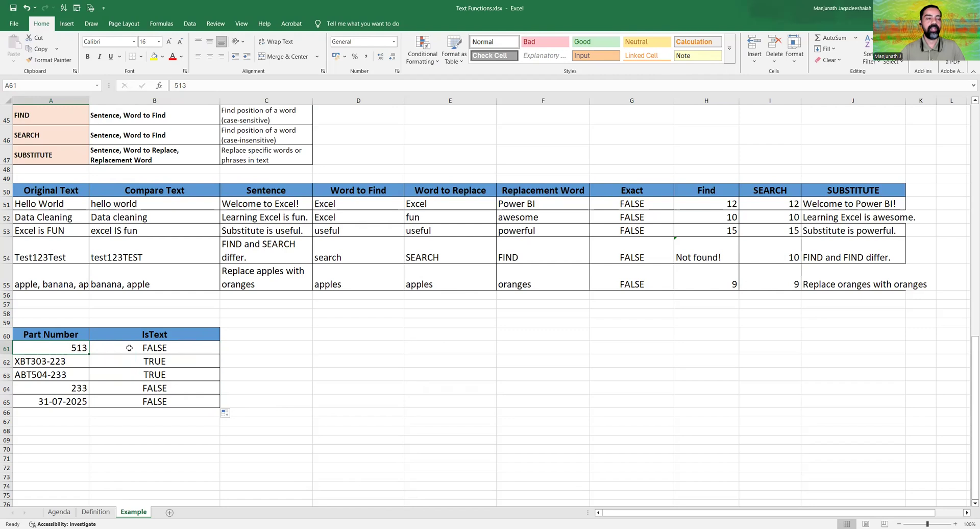
click(129, 348)
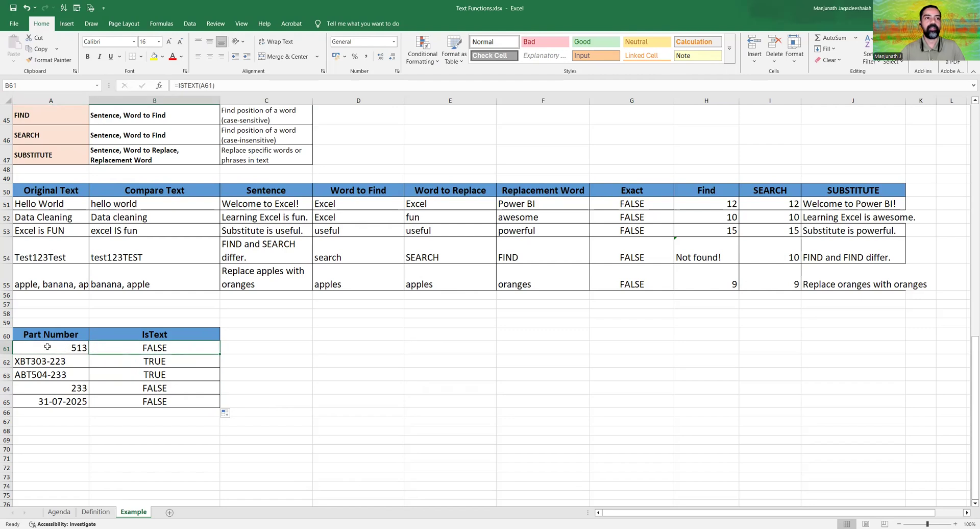
click(72, 361)
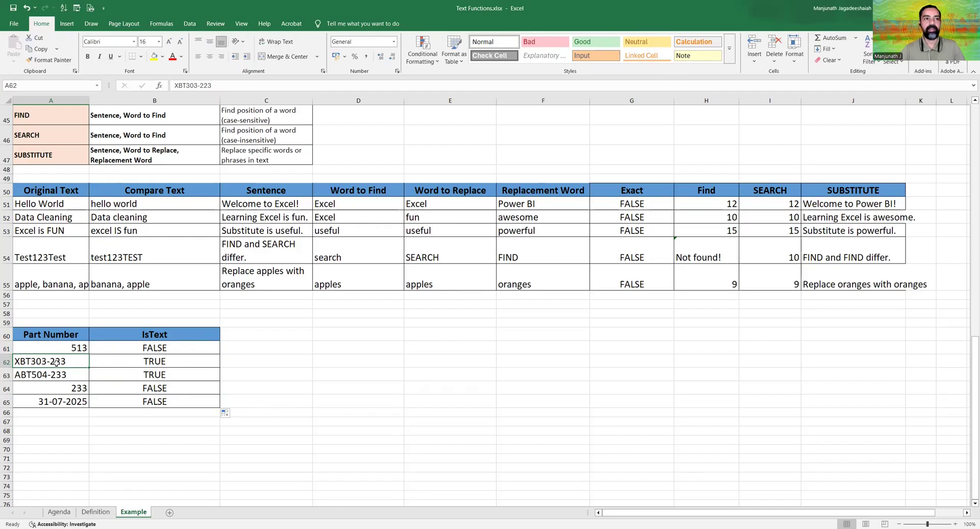
drag(128, 361, 129, 373)
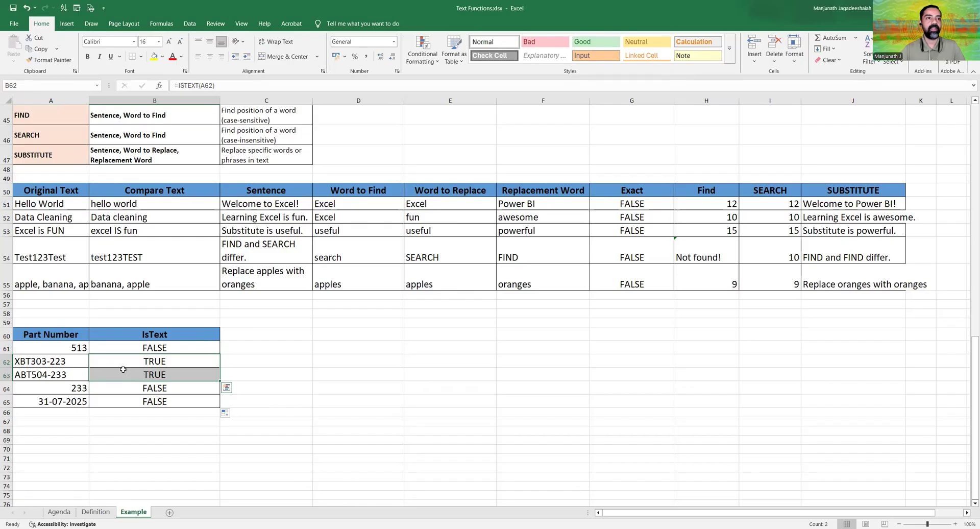
click(70, 390)
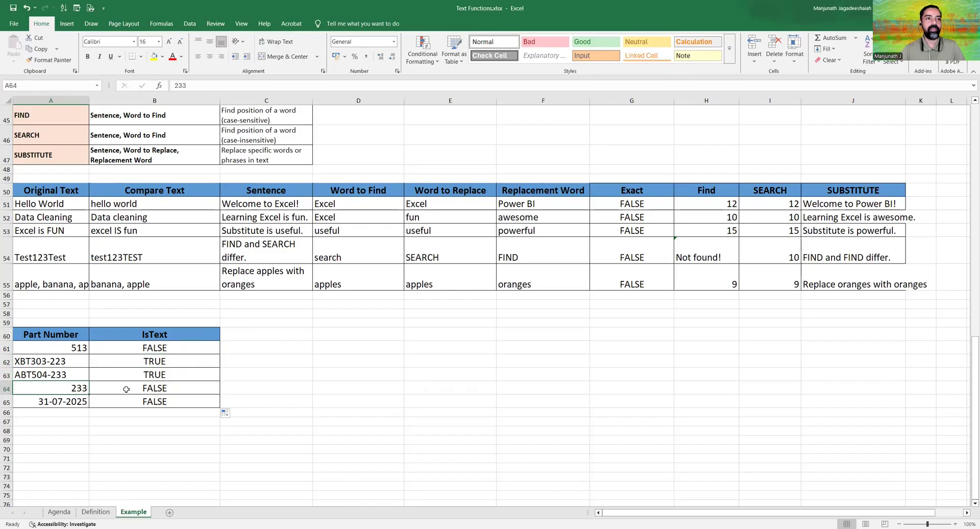
click(54, 403)
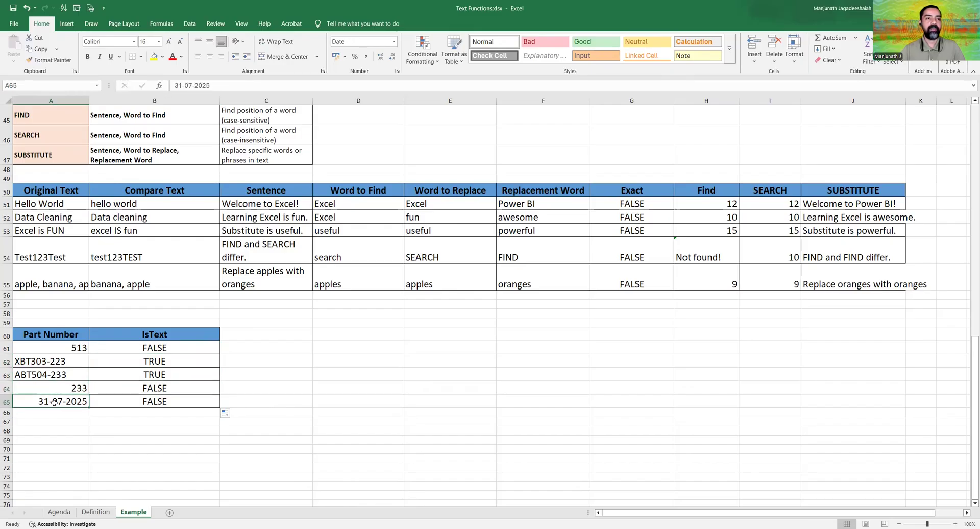